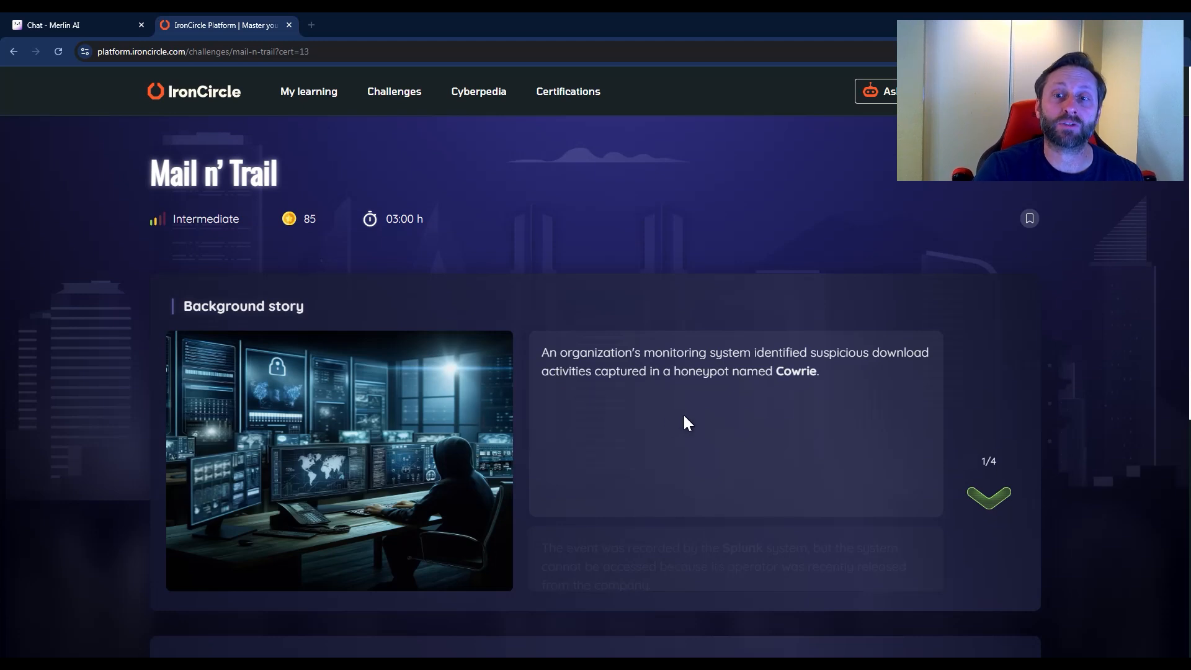
Read through all four parts of the Mail n' Trail background story and continue to the challenge goals.
left_click(989, 496)
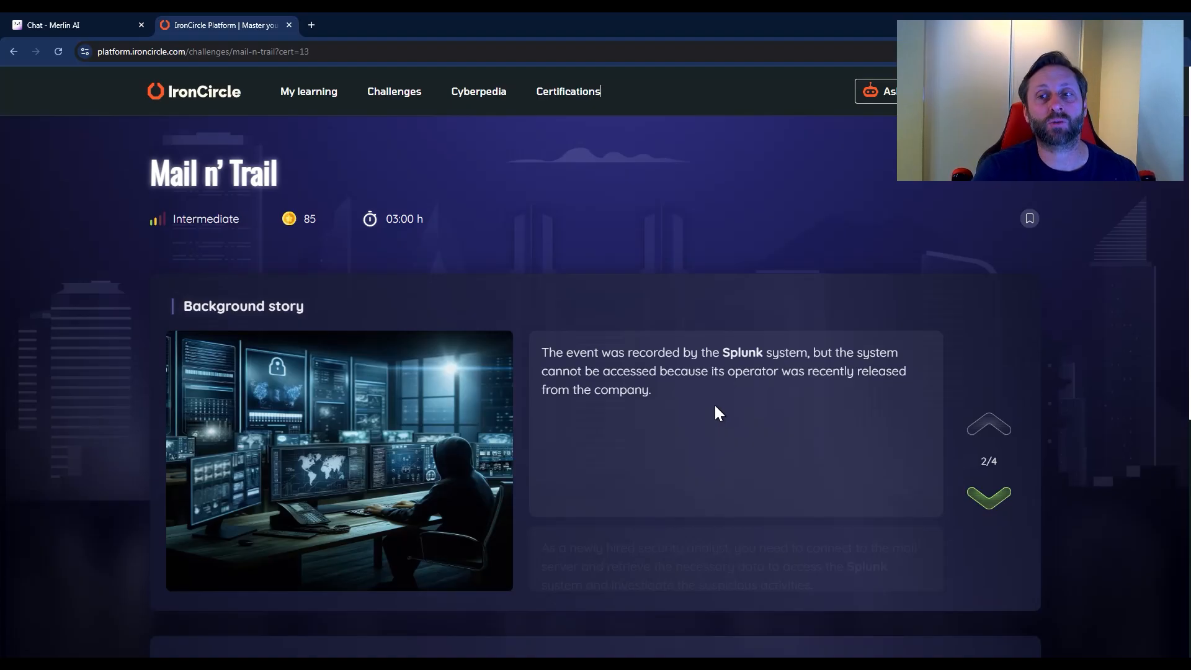
left_click(990, 496)
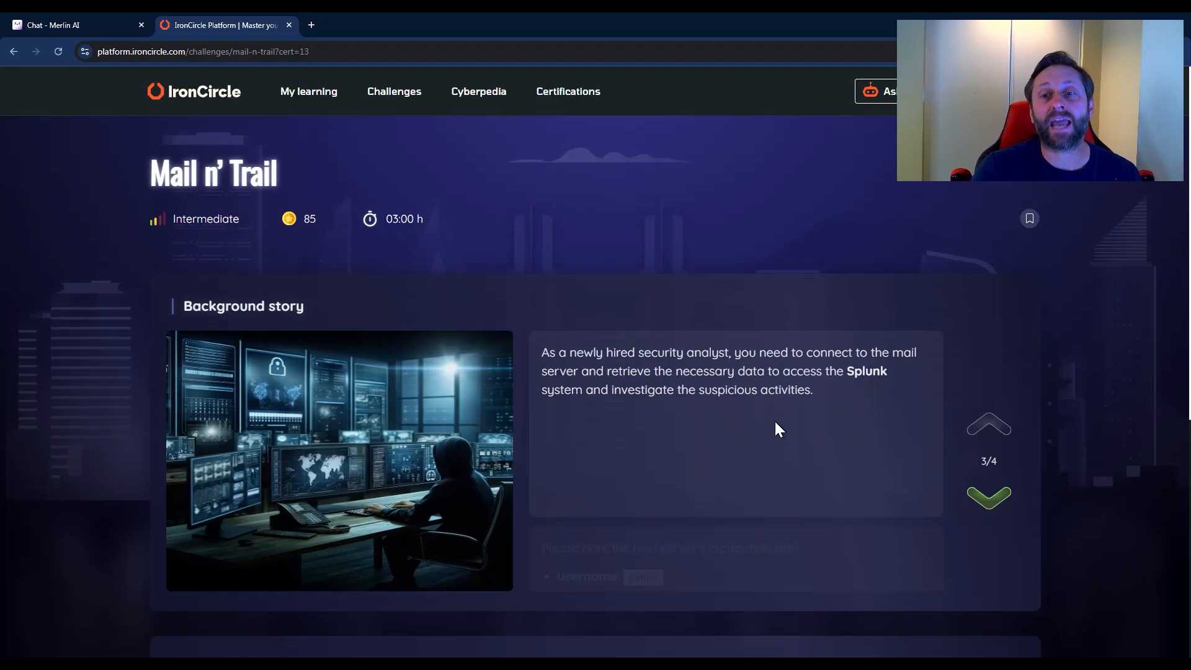
left_click(993, 497)
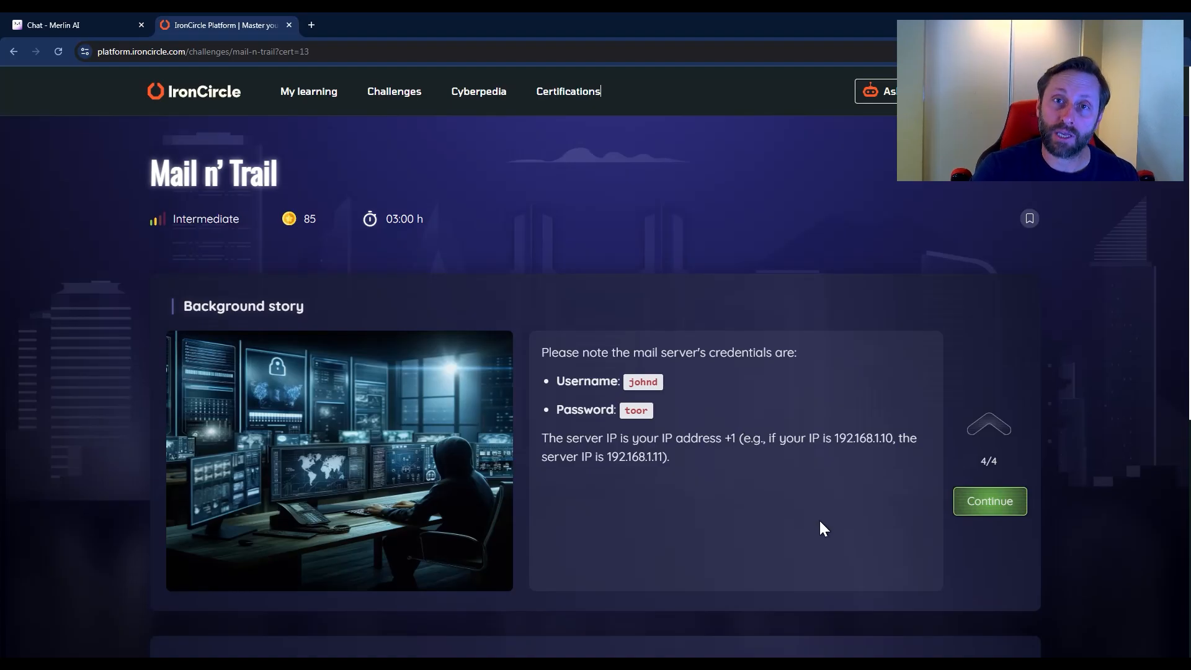
left_click(986, 508)
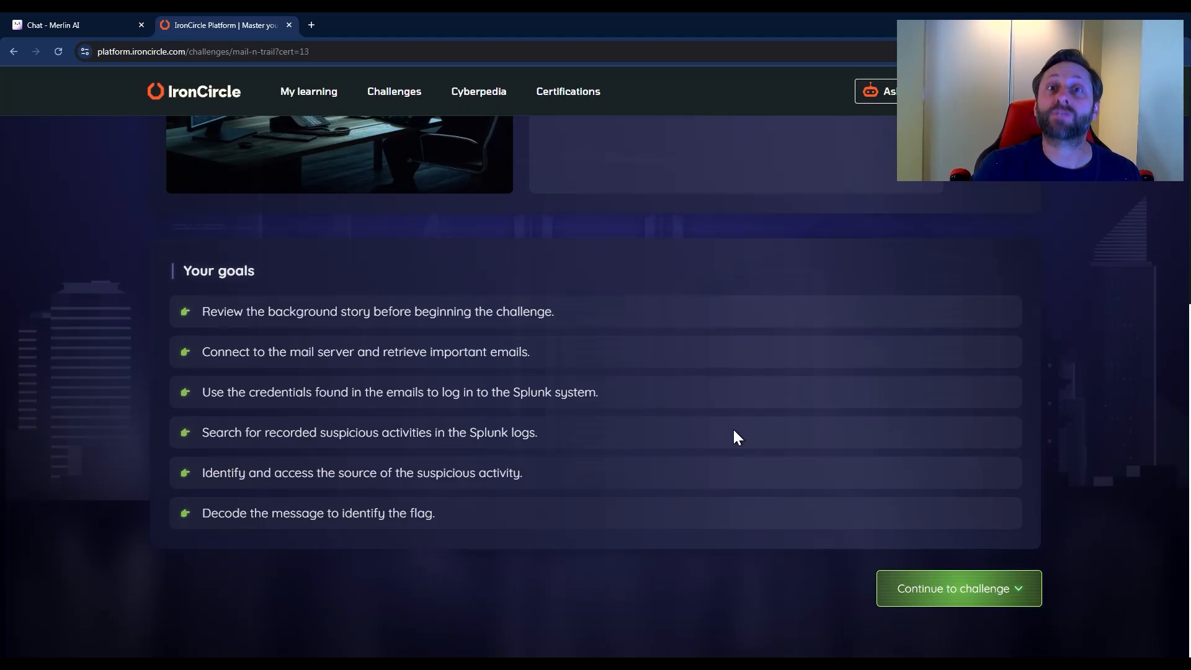
Continue to the challenge without exiting it, start its Windows machine, and allow the machine's site clipboard access.
left_click(968, 588)
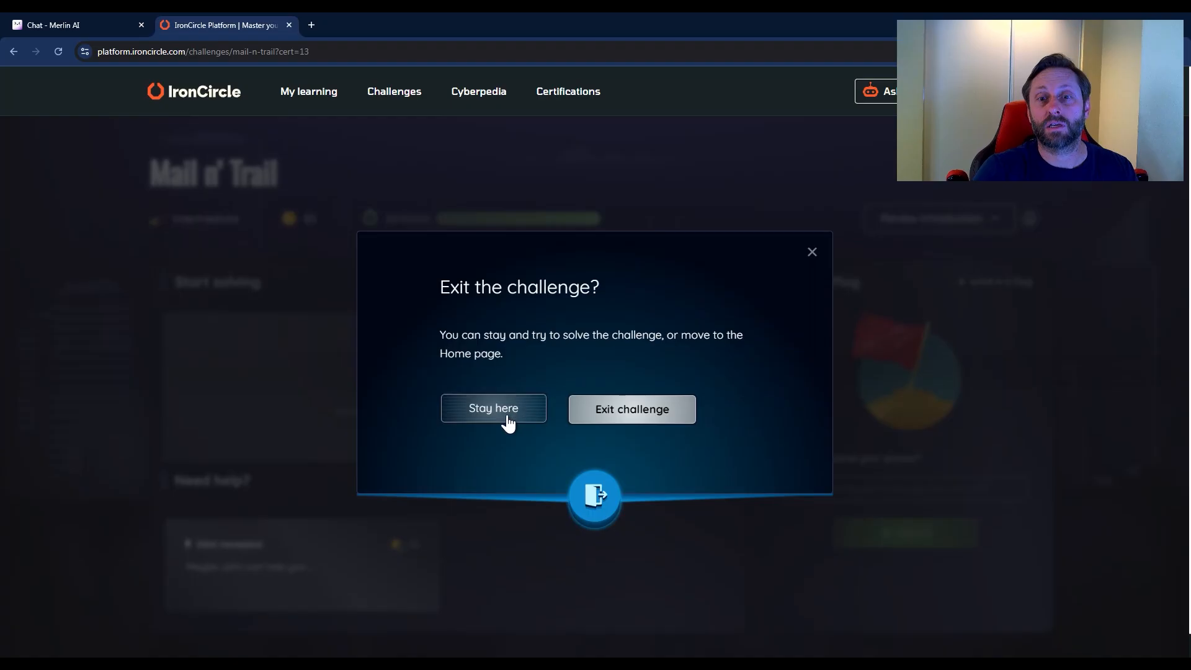
left_click(504, 416)
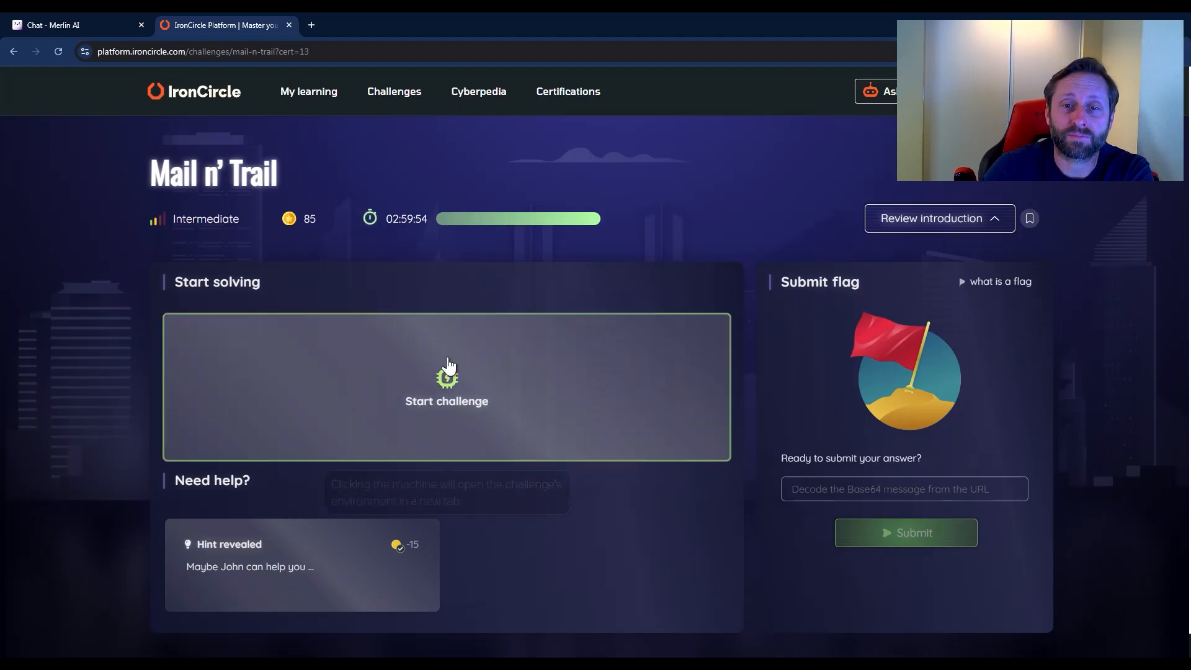
left_click(451, 402)
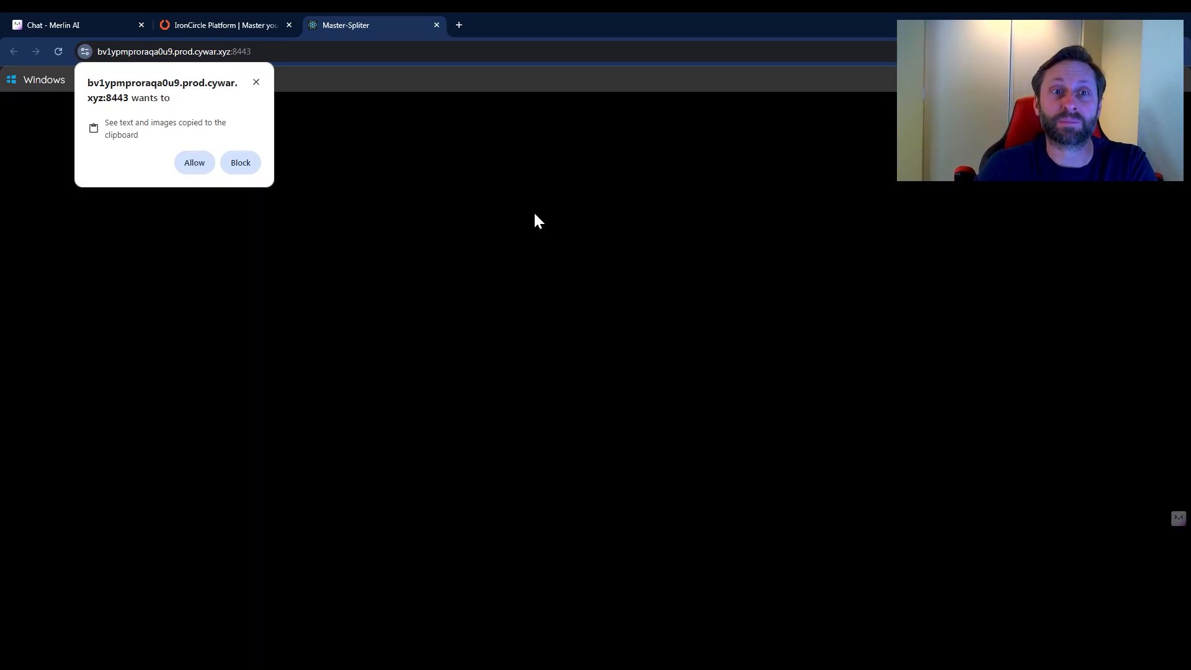
left_click(195, 163)
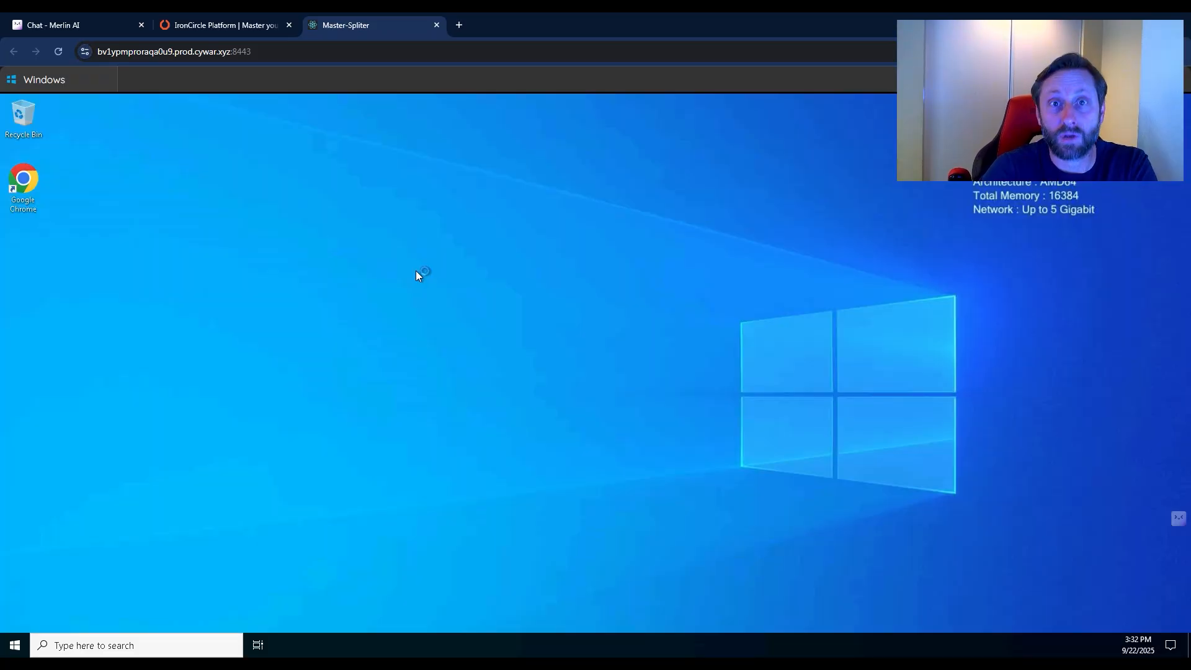
left_click(1071, 325)
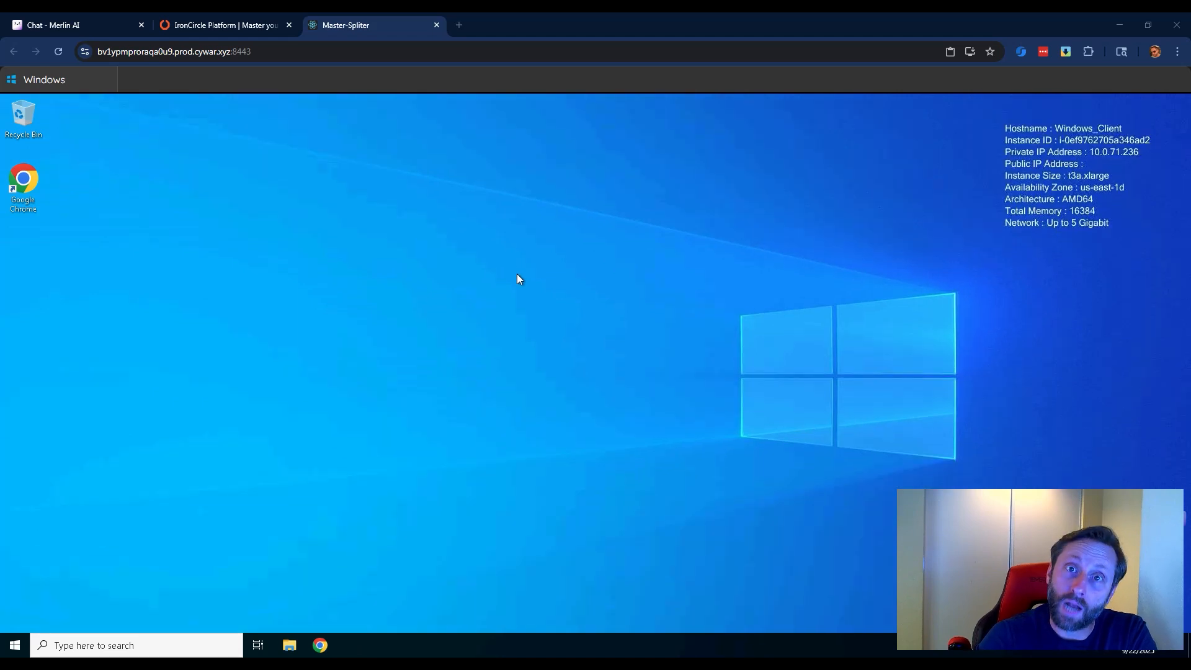
Open Windows PowerShell on the remote machine and run ipconfig.
left_click(73, 646)
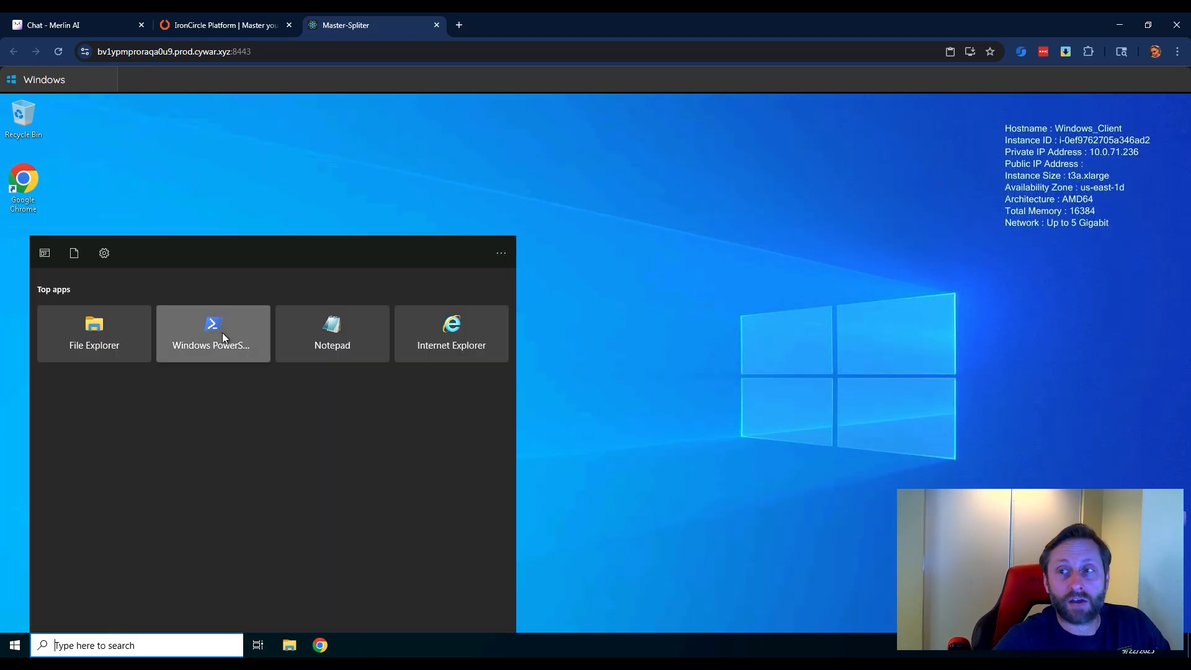
left_click(222, 333)
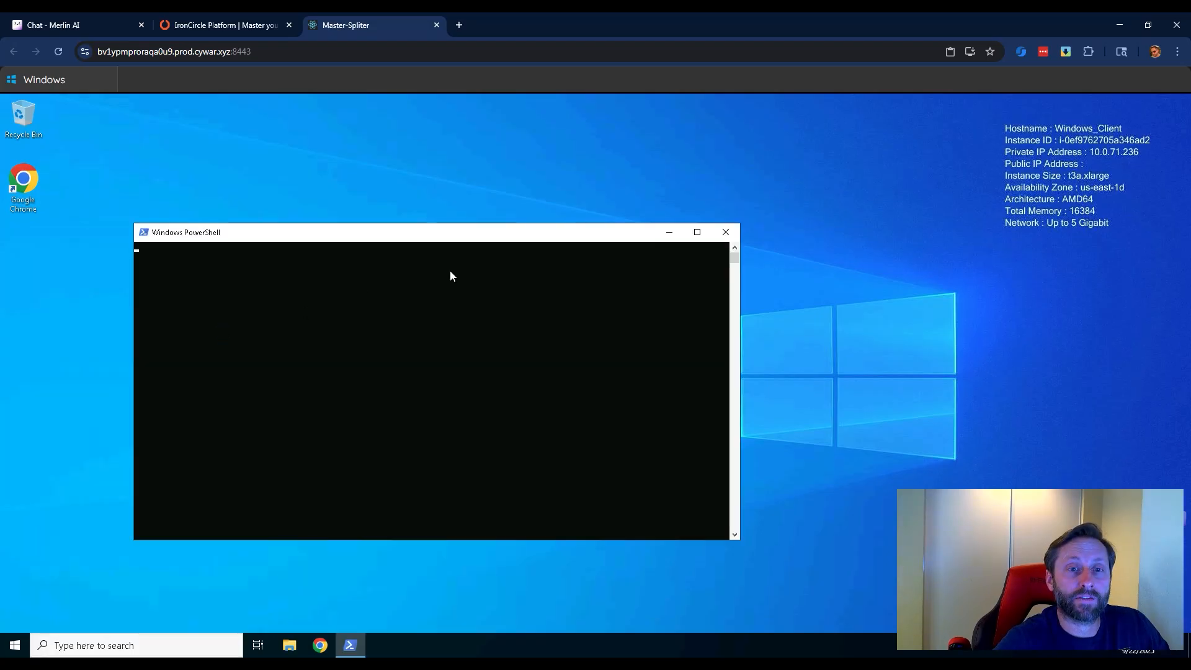
type("ipconfig")
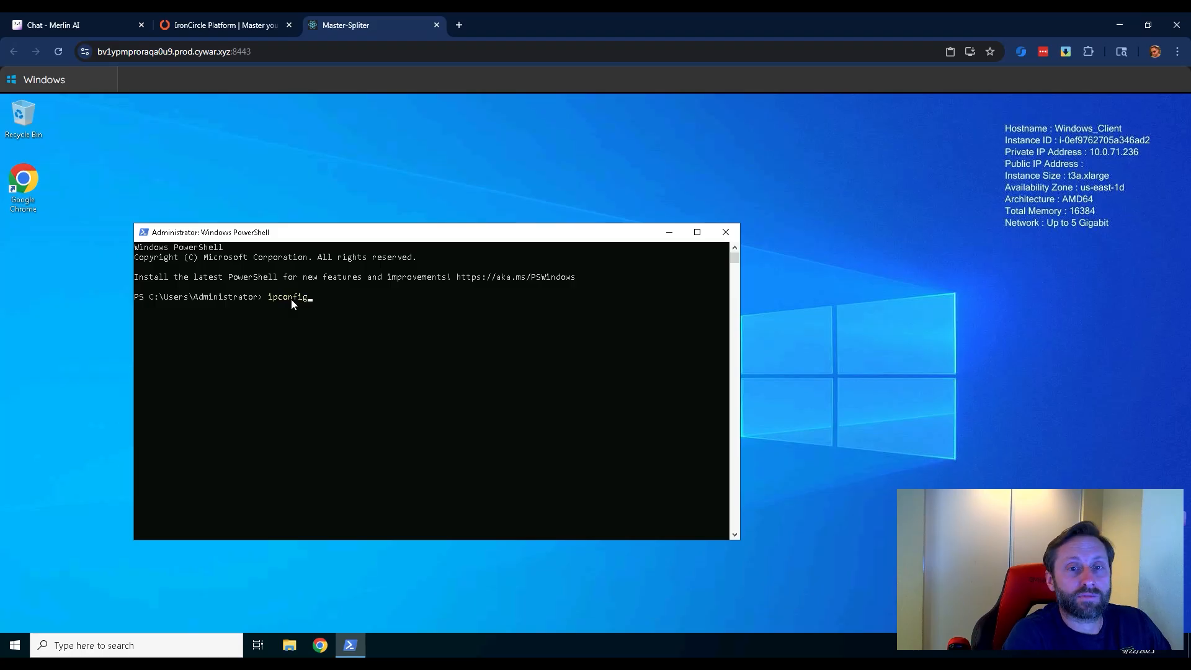
key("Return")
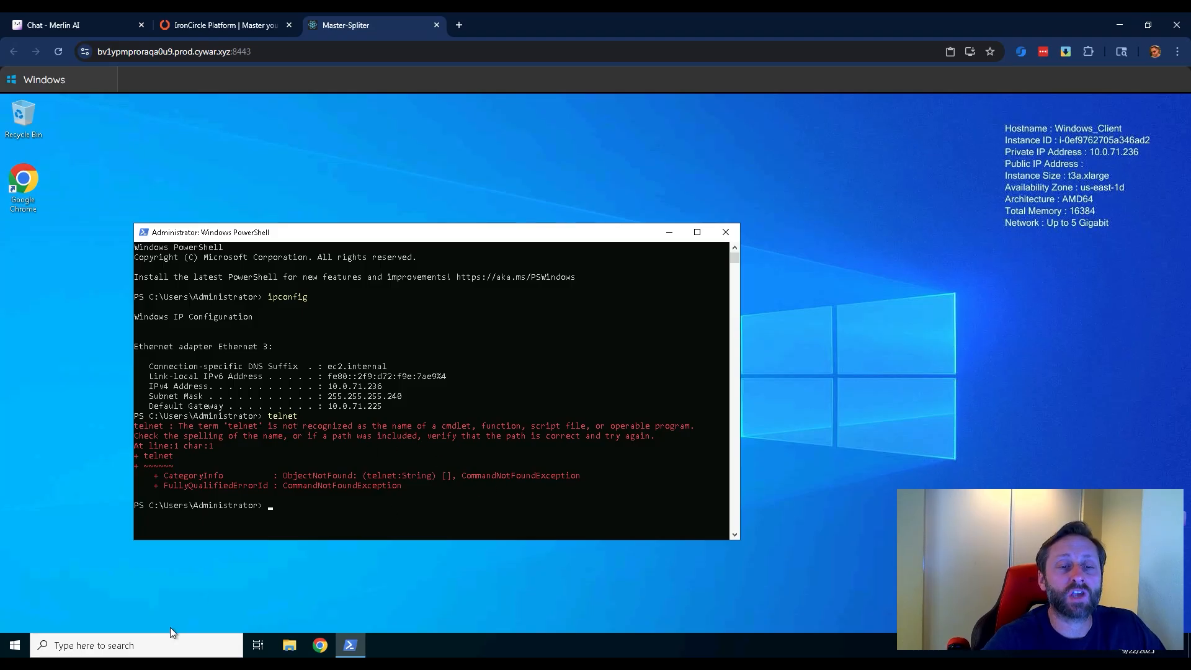
Search Windows for "turn on win", open Turn Windows features on or off, and dismiss the Server Manager promotional message.
left_click(151, 642)
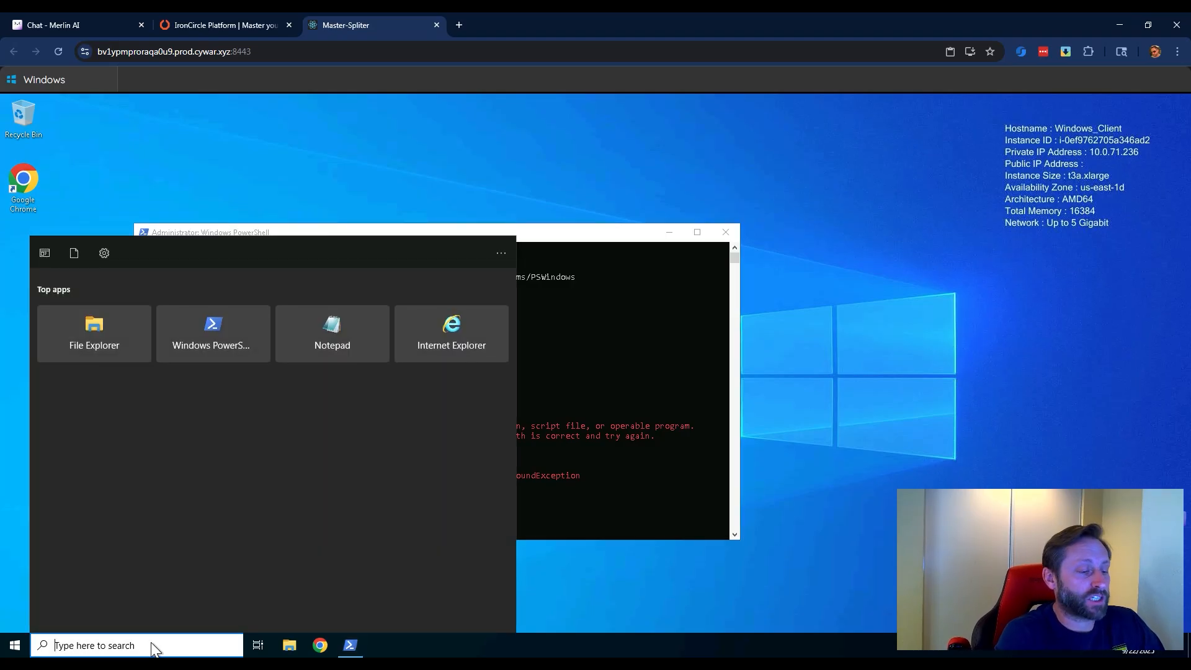
type("turn")
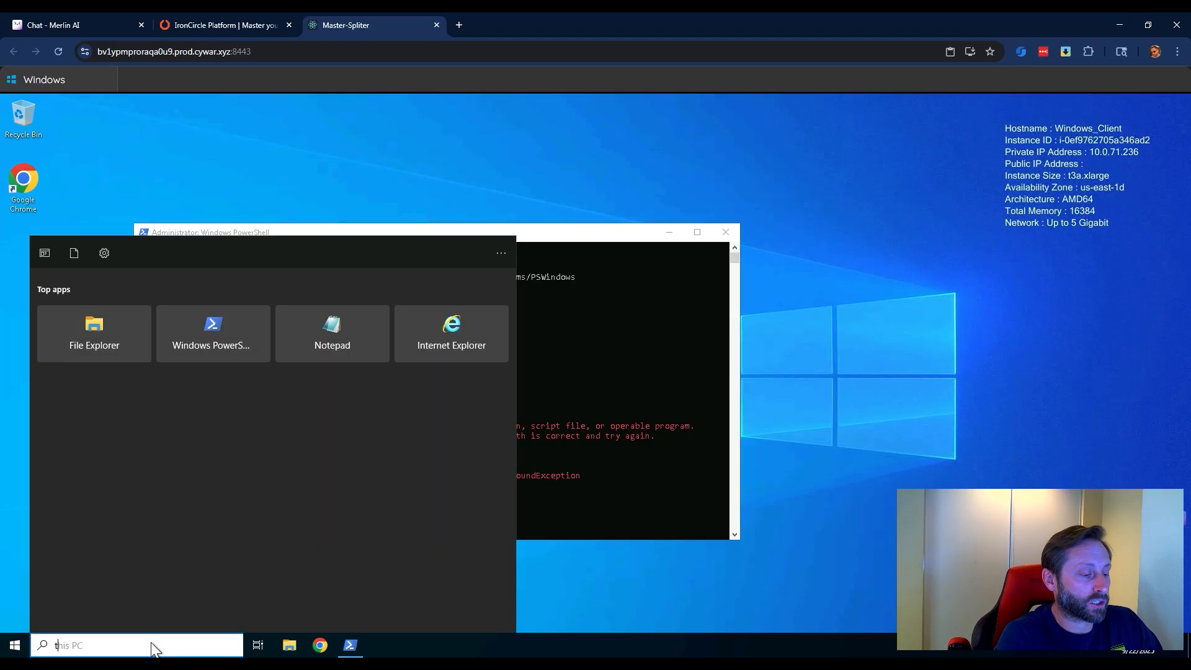
type(" on ")
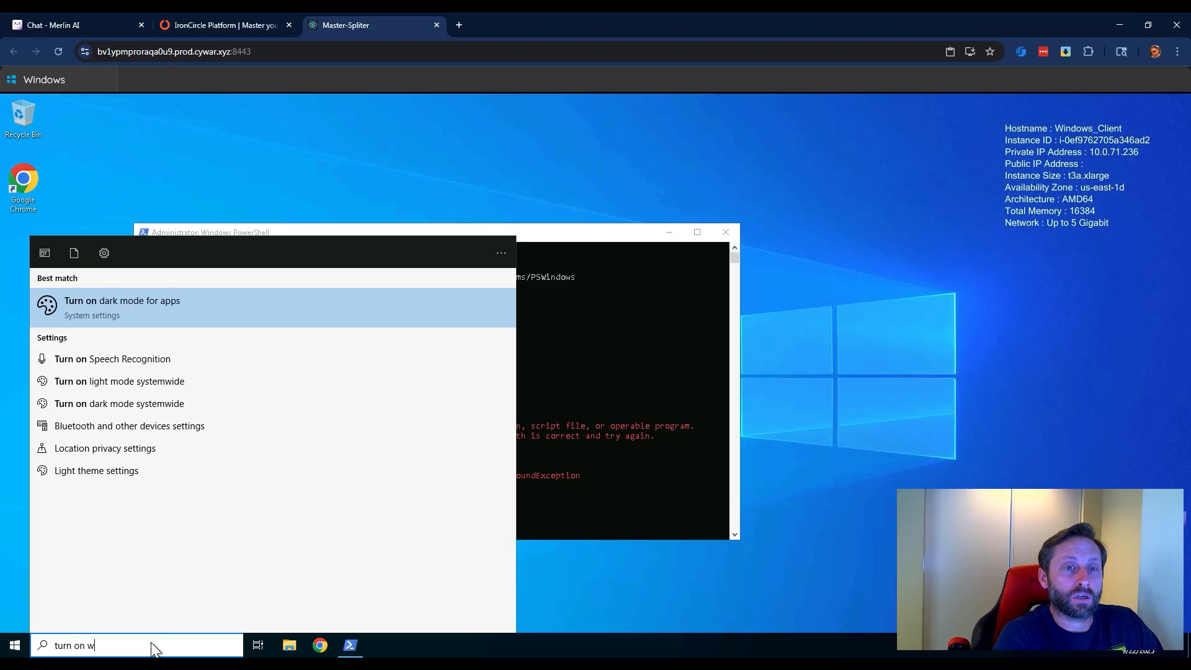
type("win")
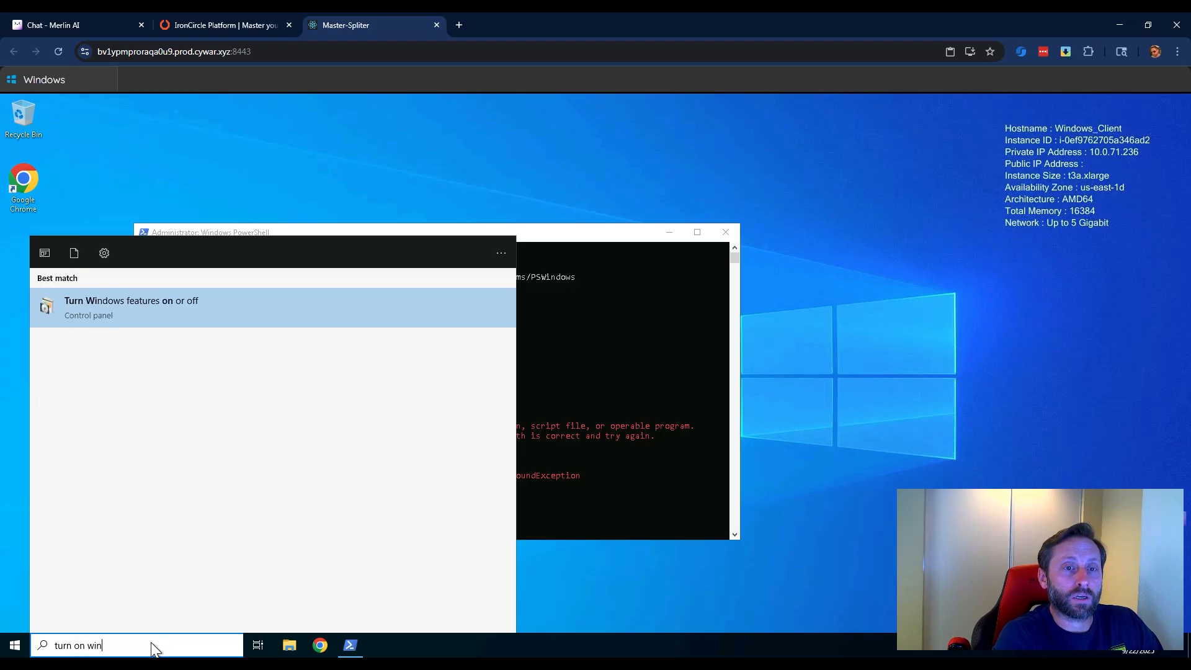
left_click(165, 303)
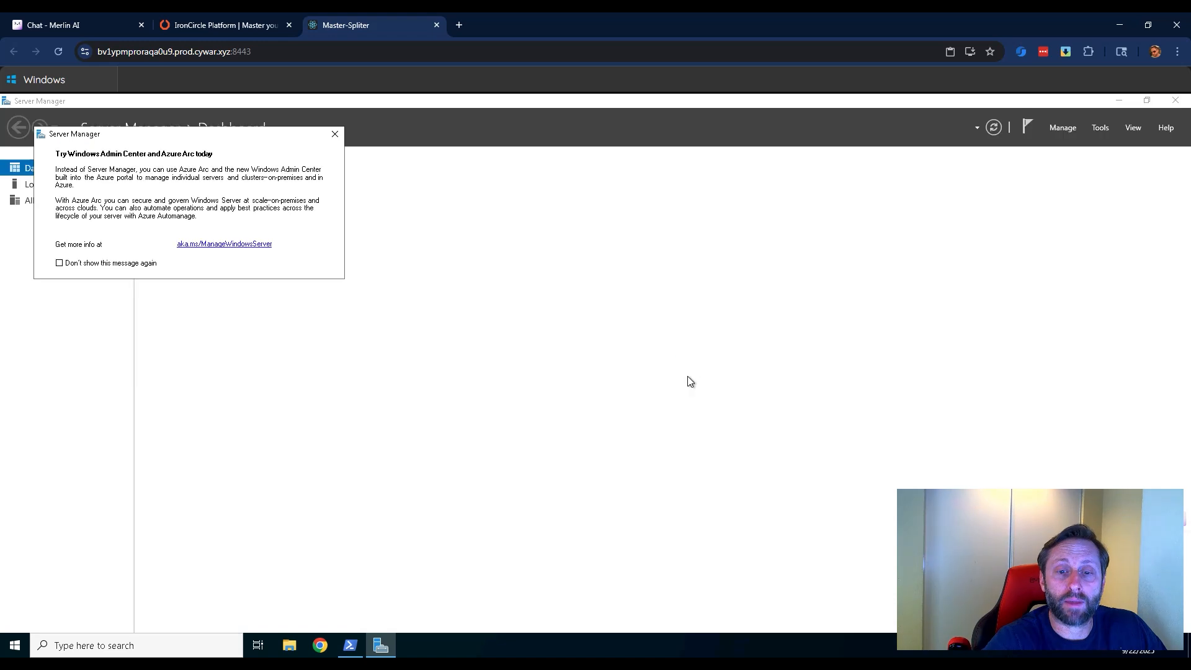
left_click(335, 134)
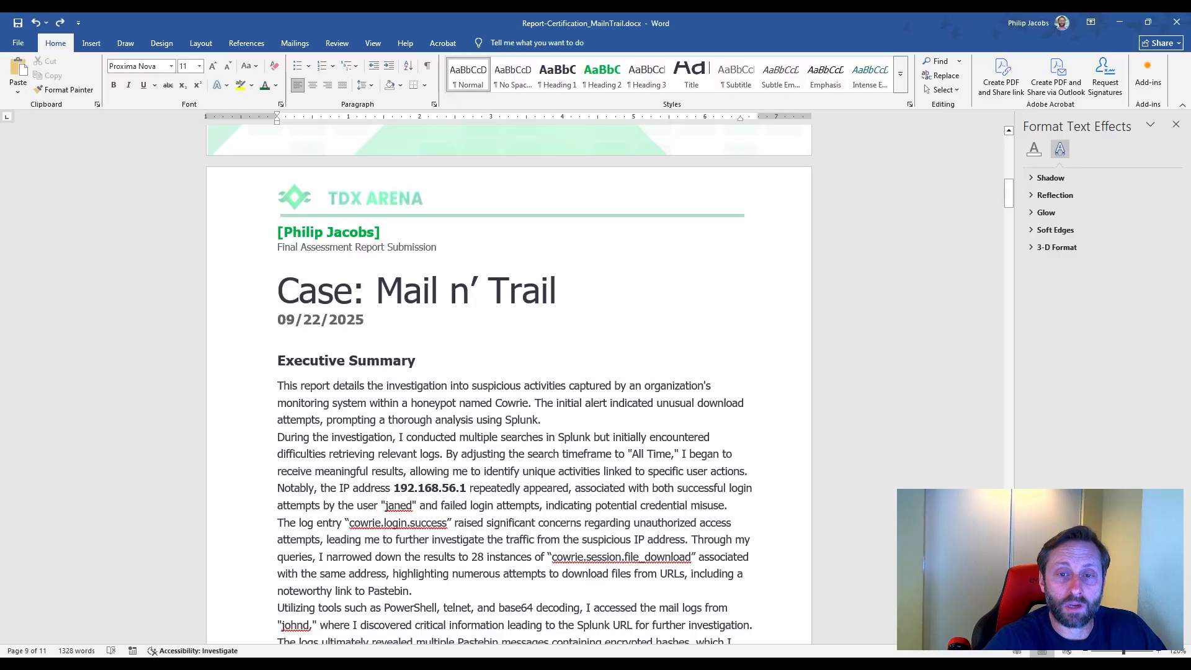
In the Word report, find Step 1 of the Investigation Process and copy the command Install-WindowsFeature -name Telnet-Client, then minimize Word.
scroll(601, 384, "down", 1)
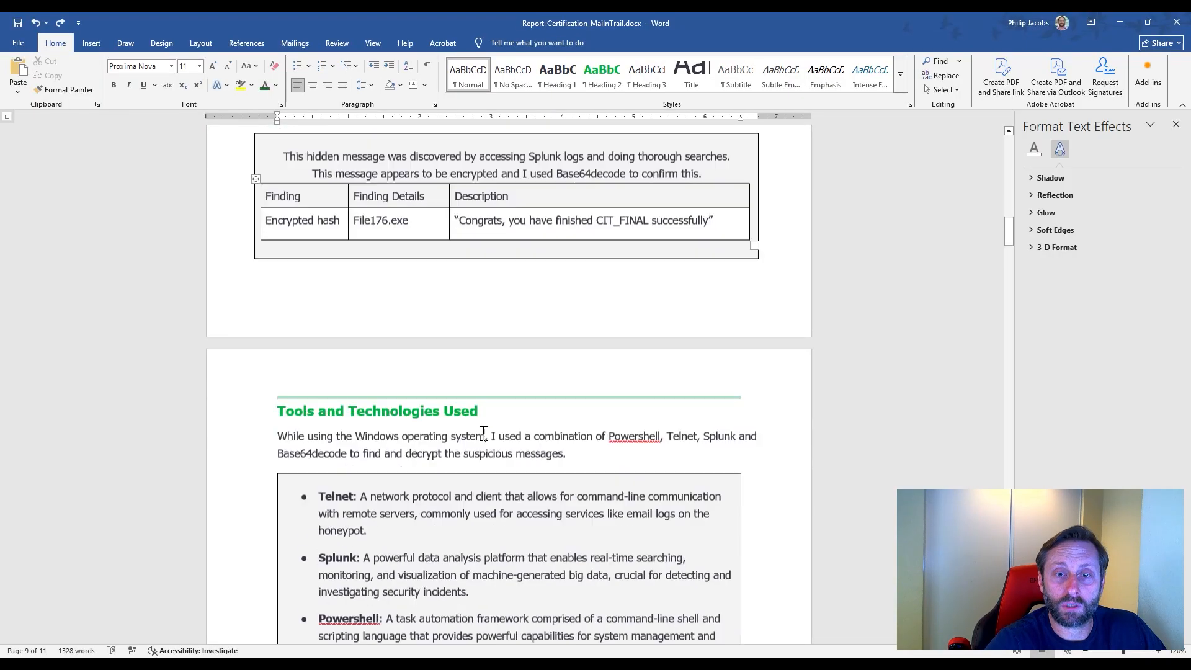
scroll(484, 432, "down", 15)
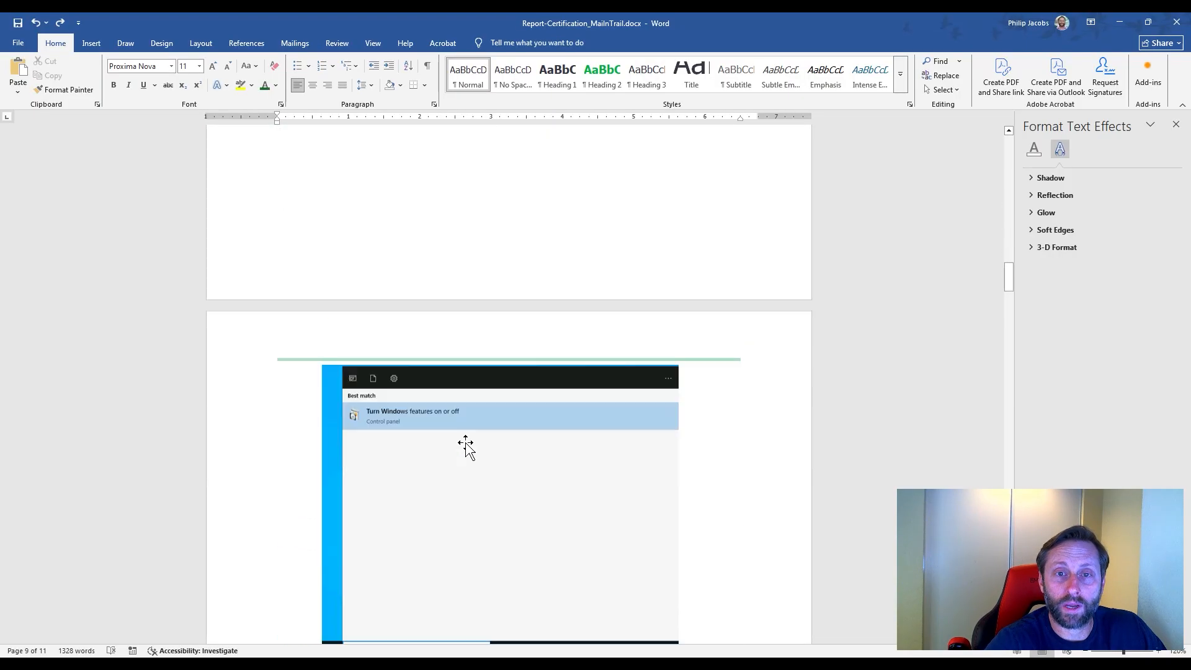
scroll(450, 456, "down", 5)
scroll(473, 487, "up", 12)
scroll(509, 435, "down", 3)
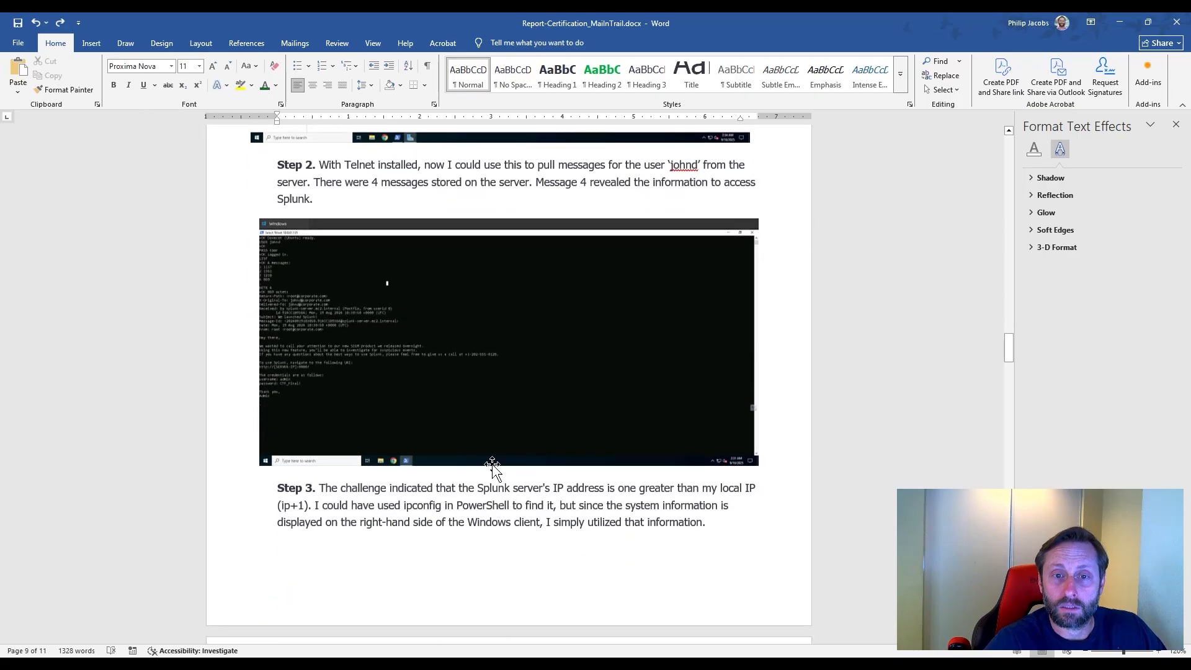
scroll(490, 474, "up", 12)
scroll(488, 475, "up", 15)
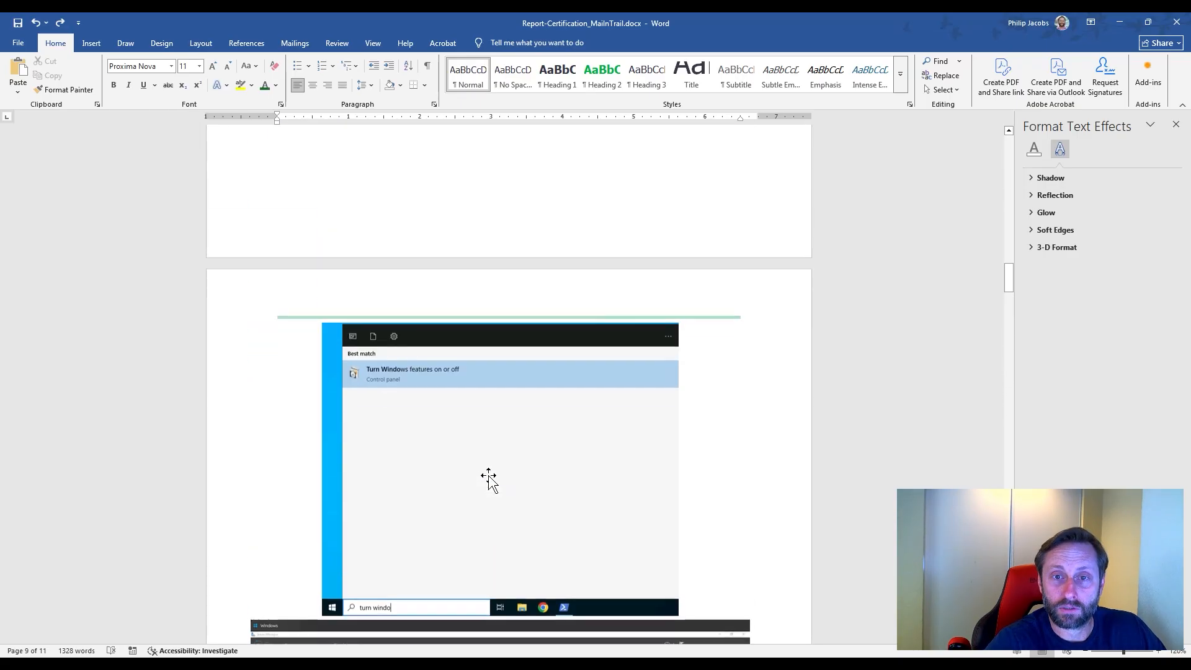
left_click_drag(279, 359, 489, 358)
key("ctrl+c")
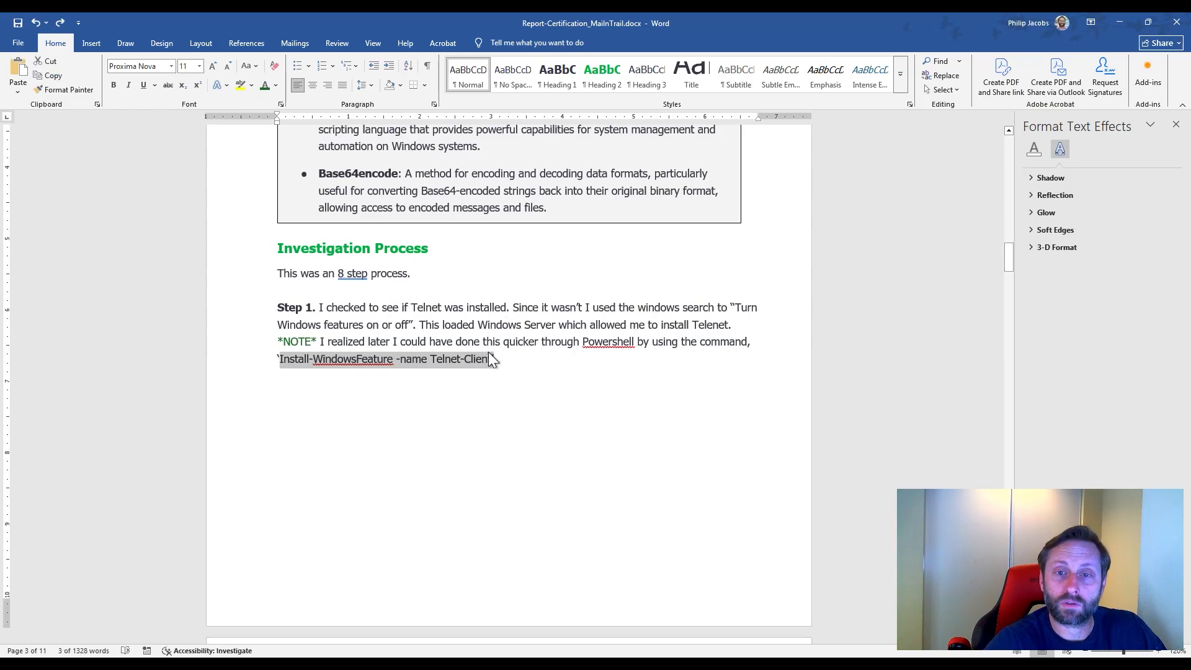
left_click(1120, 23)
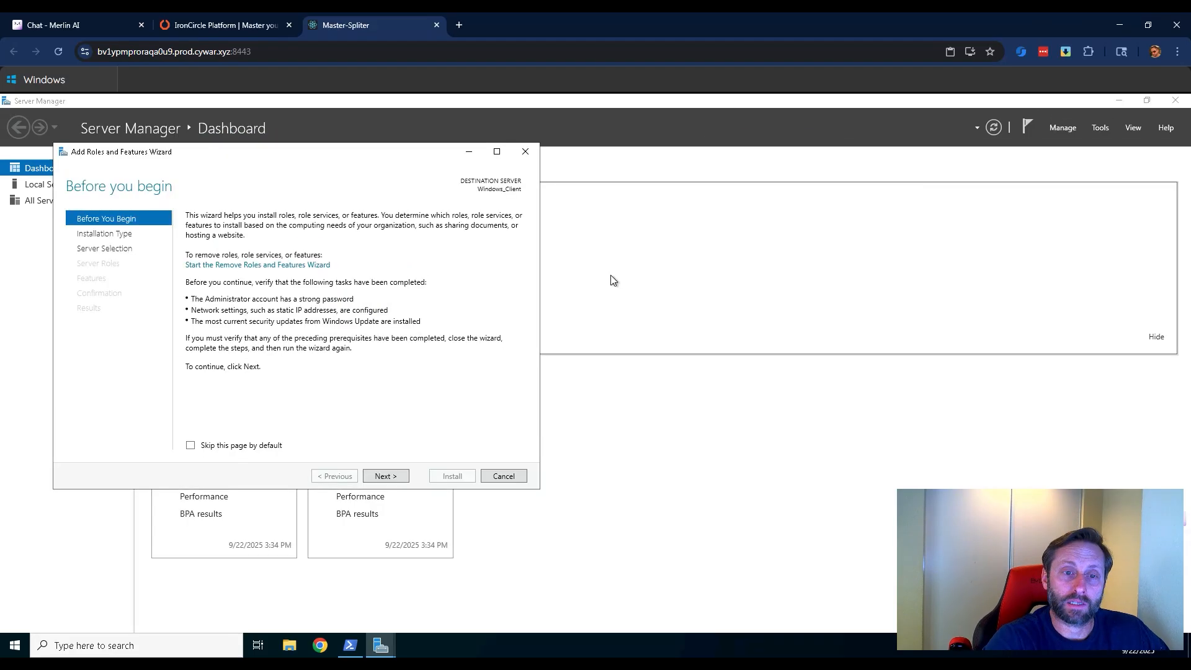
Advance the Add Roles and Features Wizard with the default installation type, Windows_Client as destination server and no additional server roles.
left_click(400, 476)
left_click(375, 477)
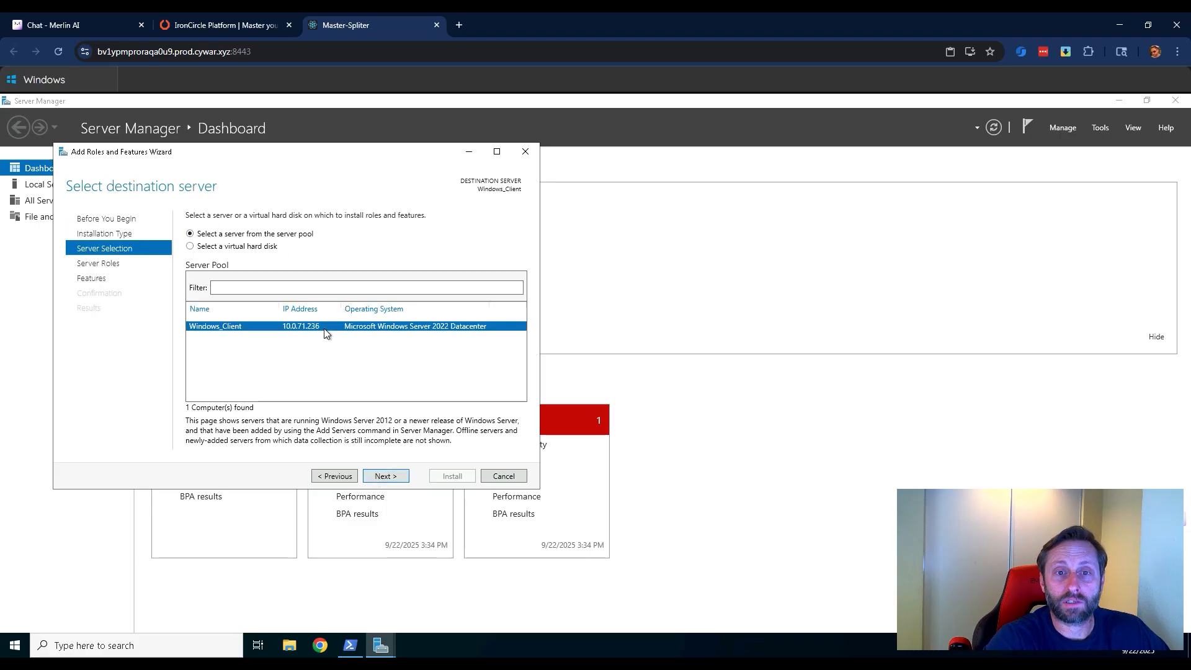
left_click(383, 477)
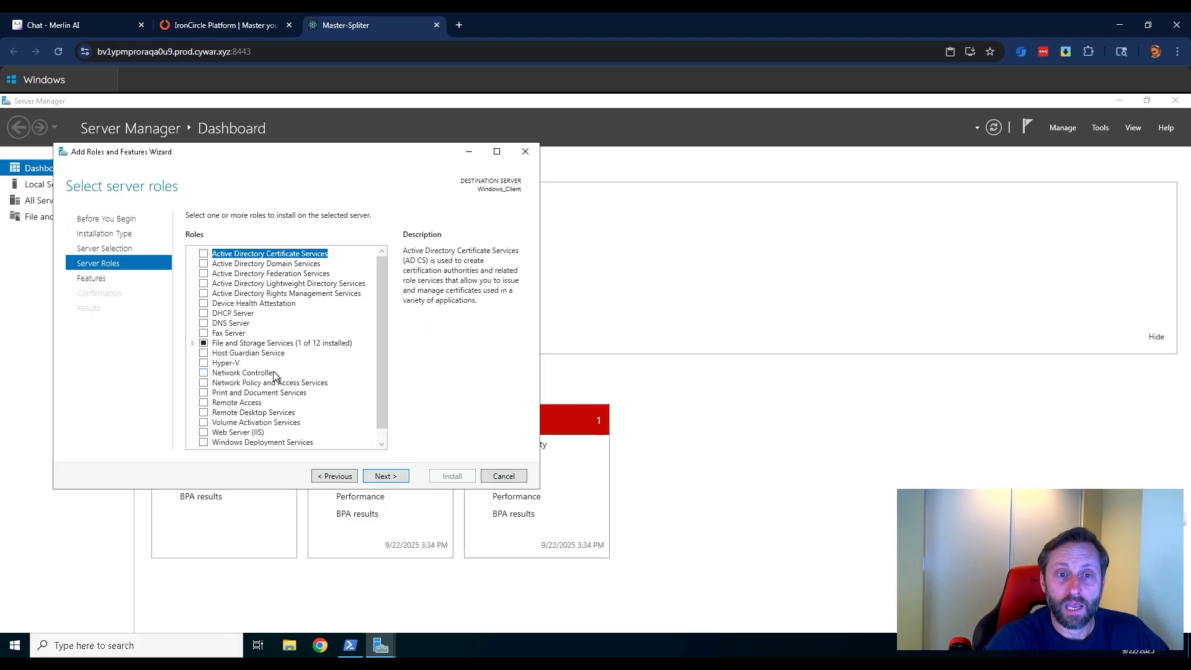
scroll(276, 379, "down", 1)
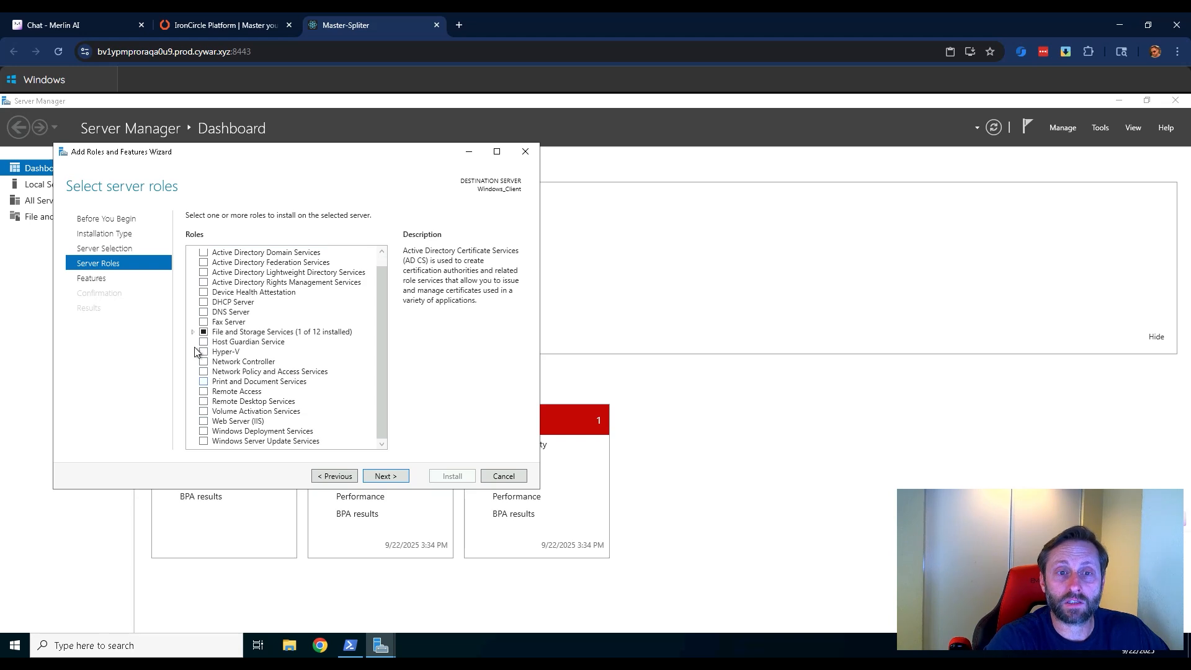
left_click(381, 477)
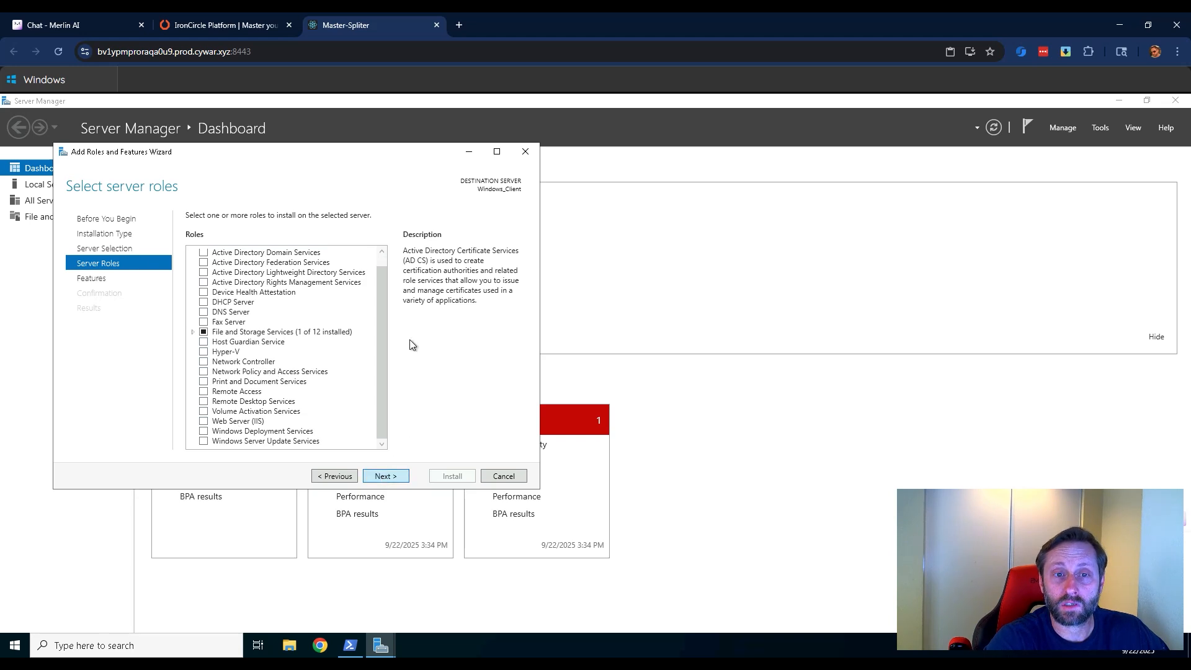
Select the Telnet Client feature and proceed to the confirmation of the installation selections.
scroll(261, 356, "down", 9)
scroll(255, 371, "down", 3)
left_click(205, 353)
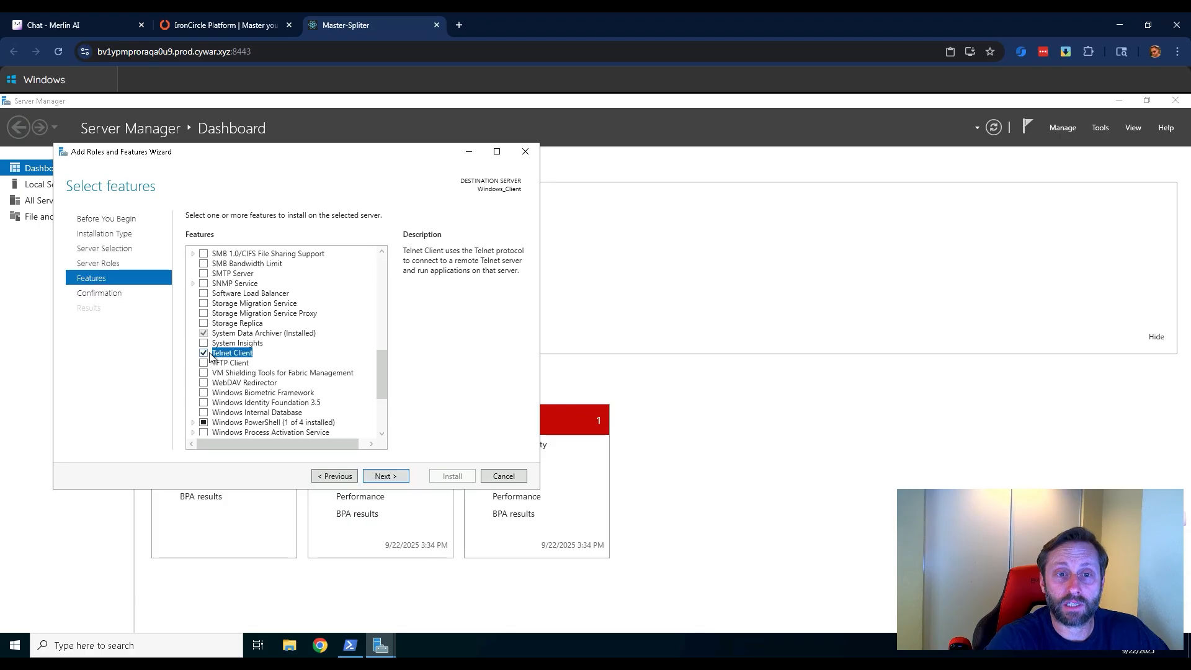
left_click(386, 476)
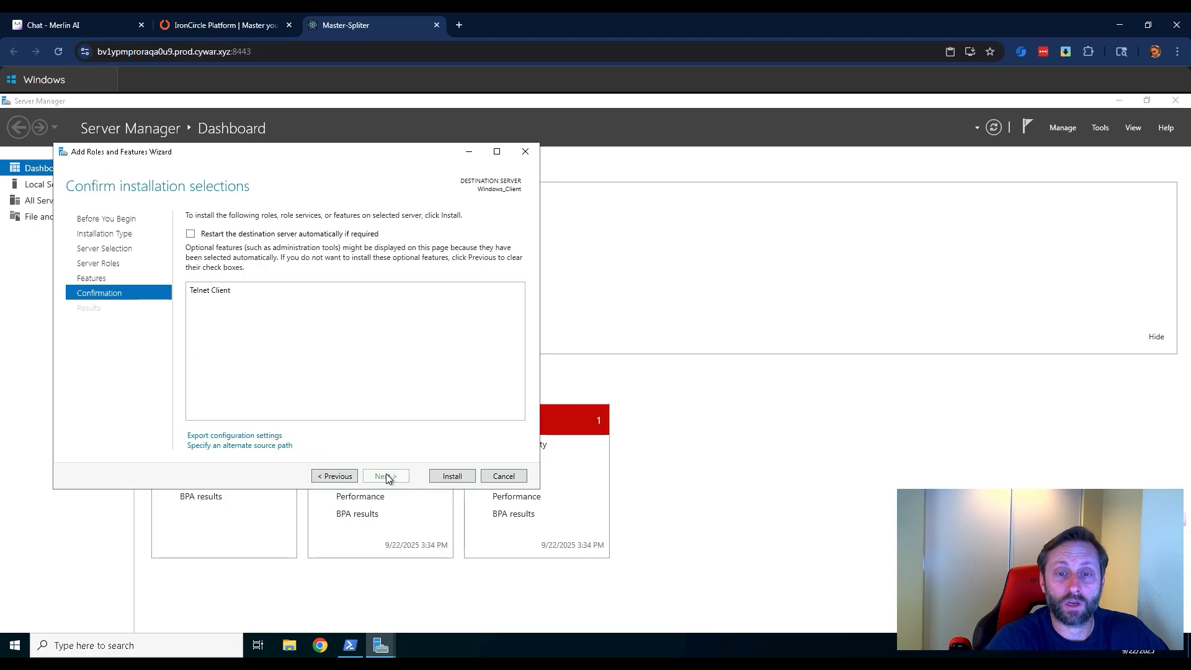
Allow the destination server to restart automatically if required and start installing the Telnet Client.
left_click(191, 234)
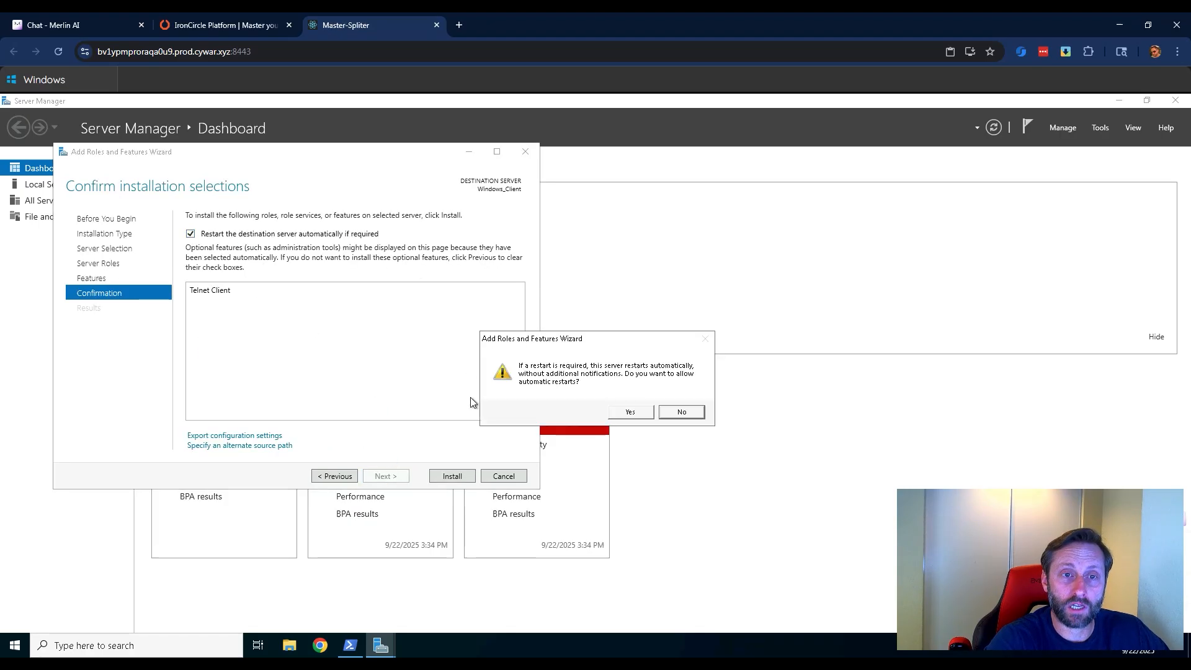
left_click(629, 412)
left_click(451, 477)
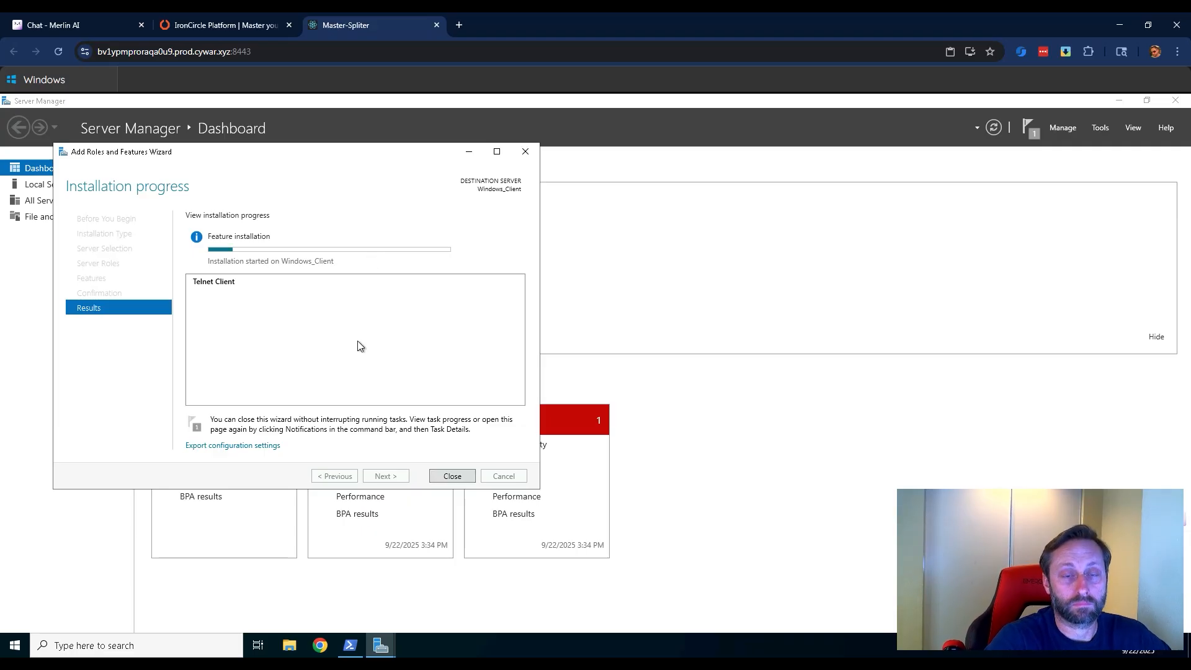
Paste Install-WindowsFeature -name Telnet-Client at the PowerShell prompt without running it, and close the Add Roles and Features Wizard.
left_click(350, 645)
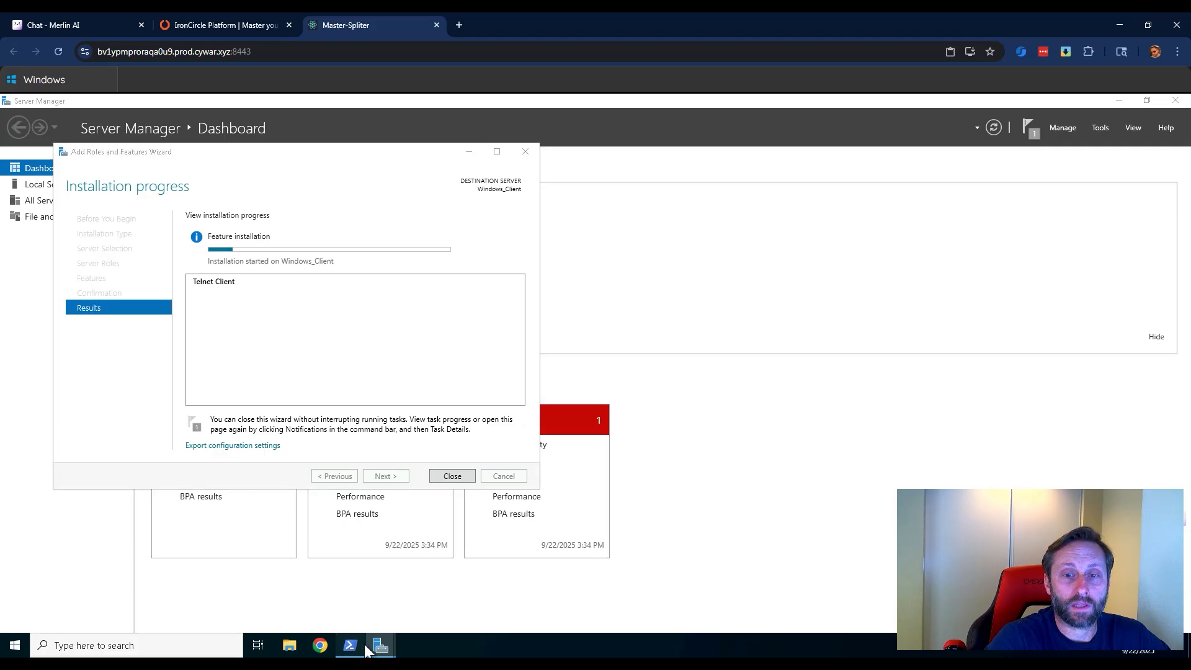
key("ctrl+v")
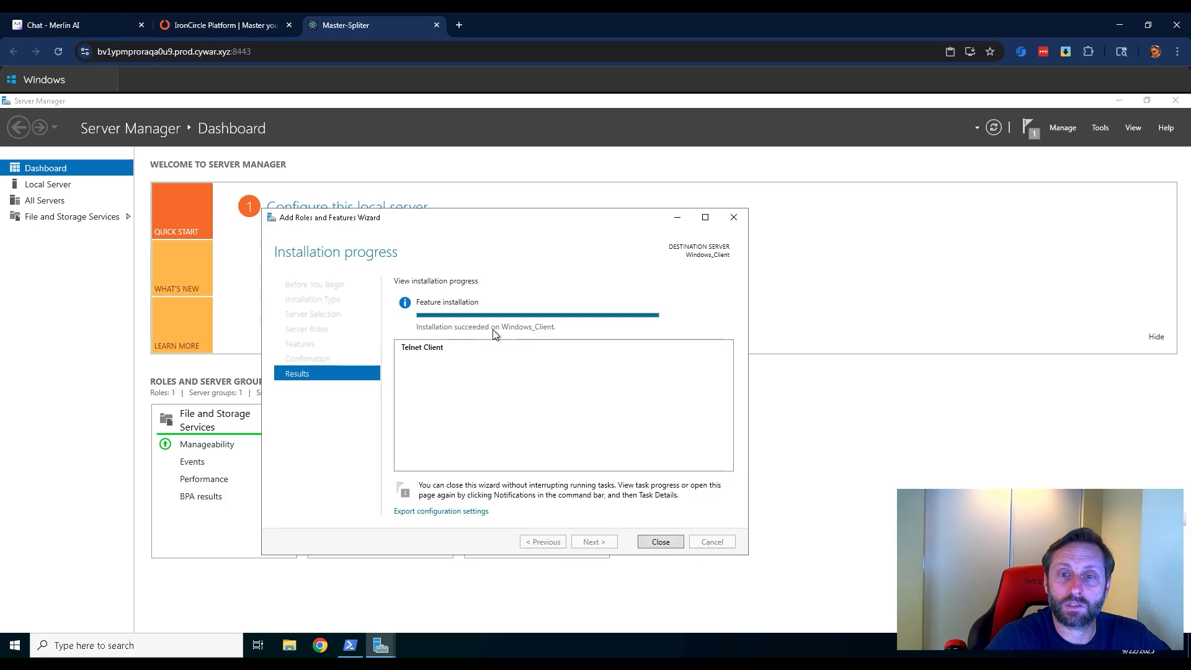
left_click(661, 542)
left_click(488, 510)
key("Escape")
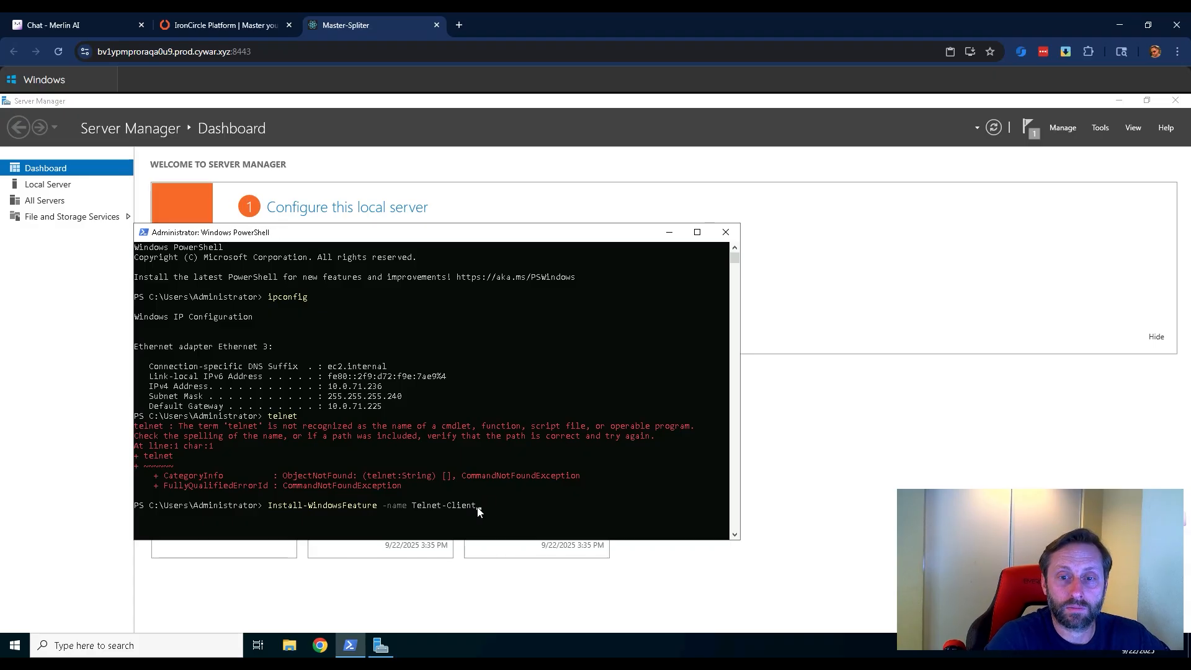
Run the pasted Install-WindowsFeature command for Telnet-Client and reposition the PowerShell window.
key("Return")
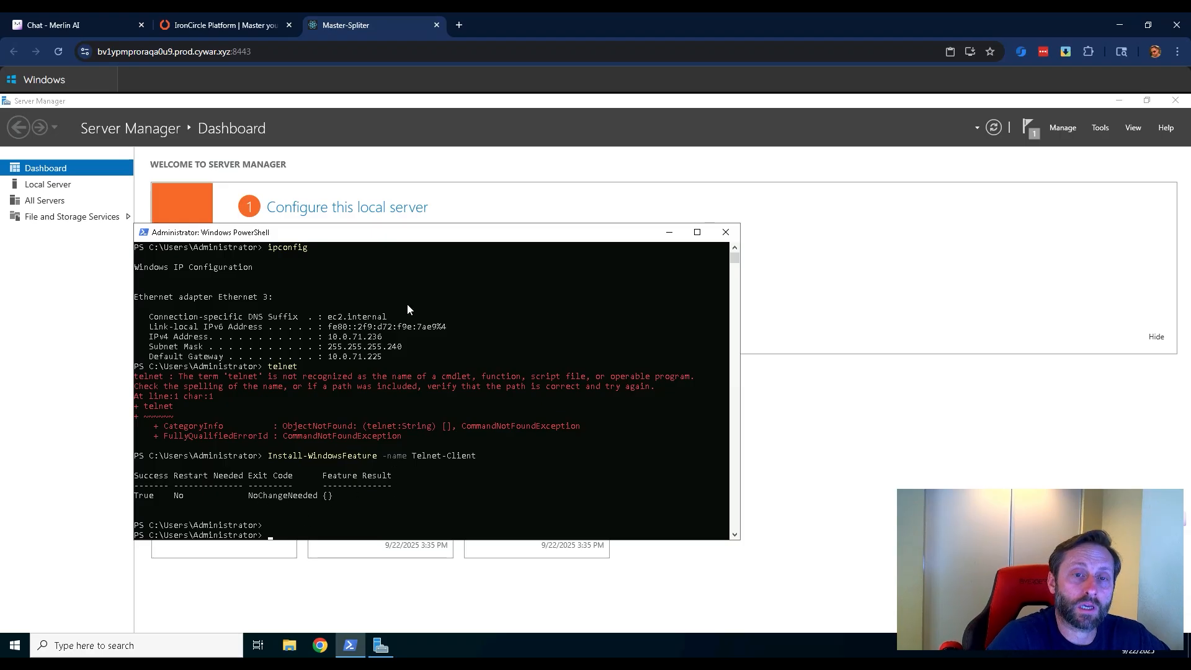
left_click_drag(419, 235, 546, 228)
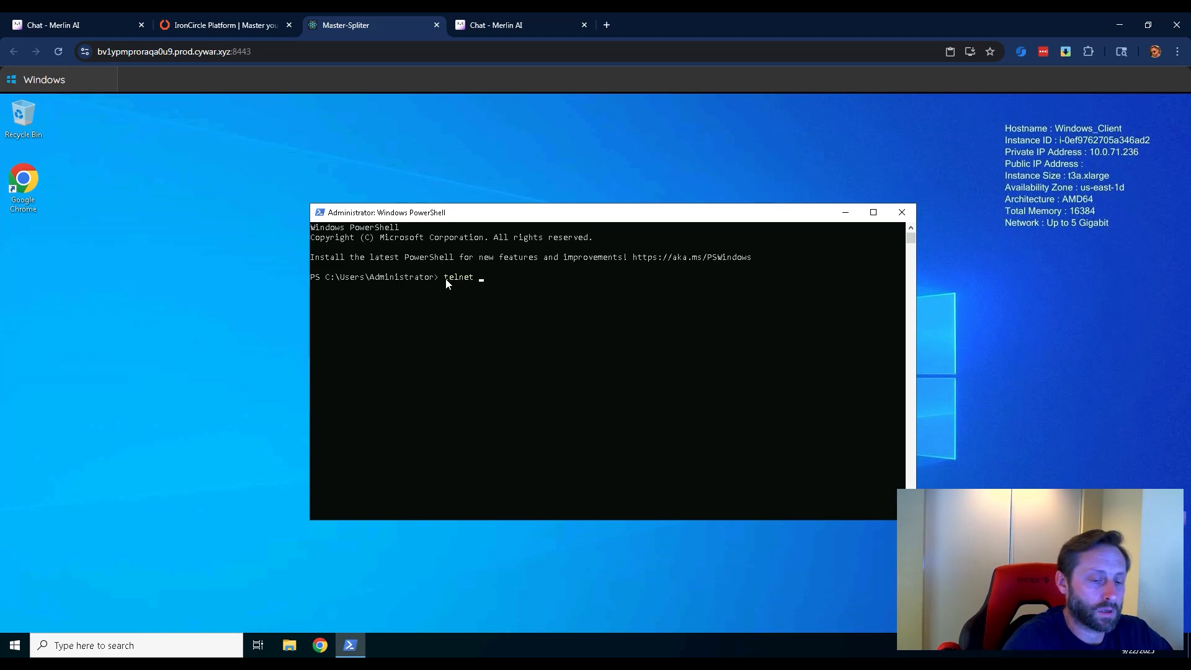
Try to open a Telnet connection to 10.0.71.236 on port 110 from PowerShell.
type("10.")
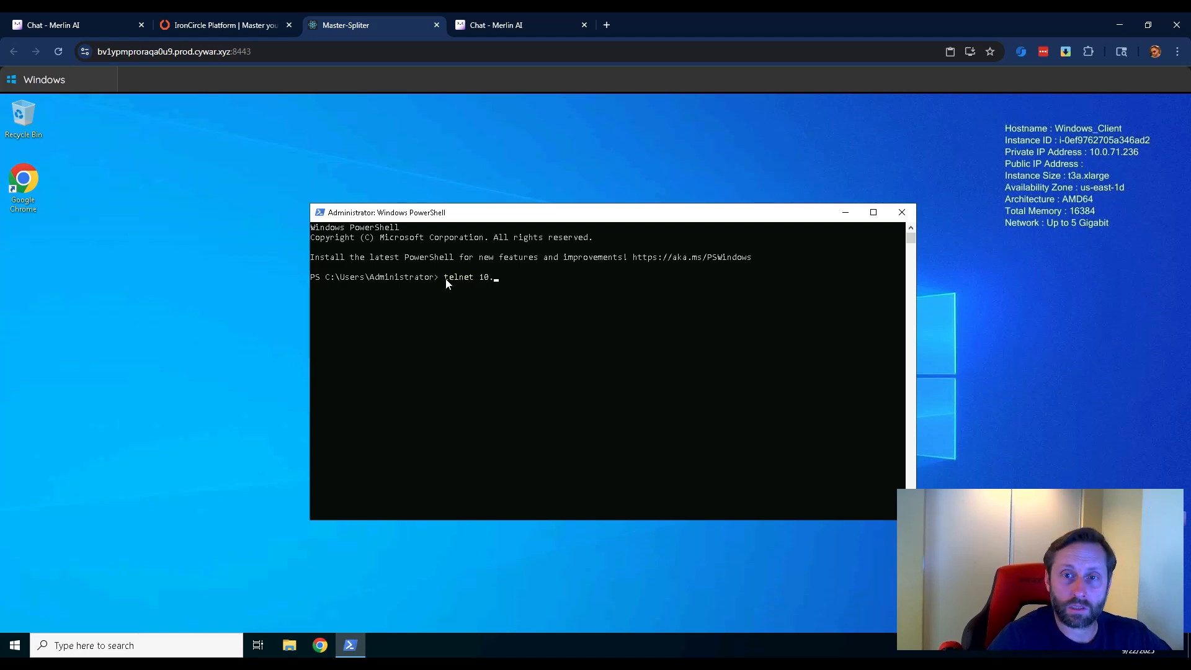
type("0.71.236 110")
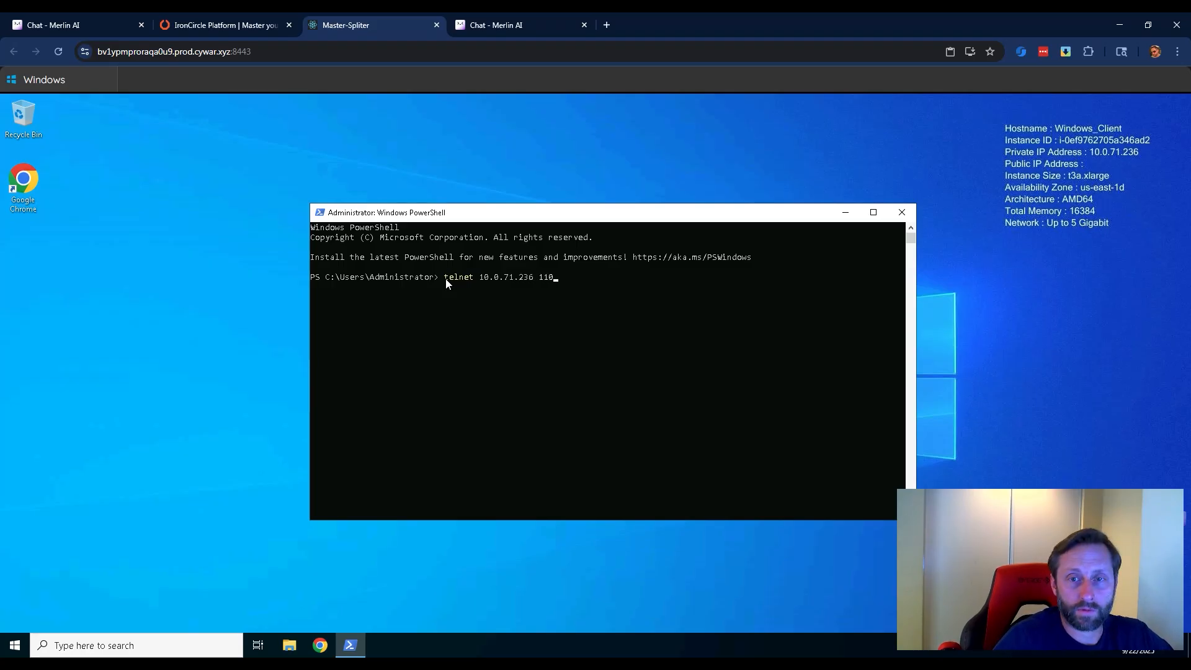
key("Return")
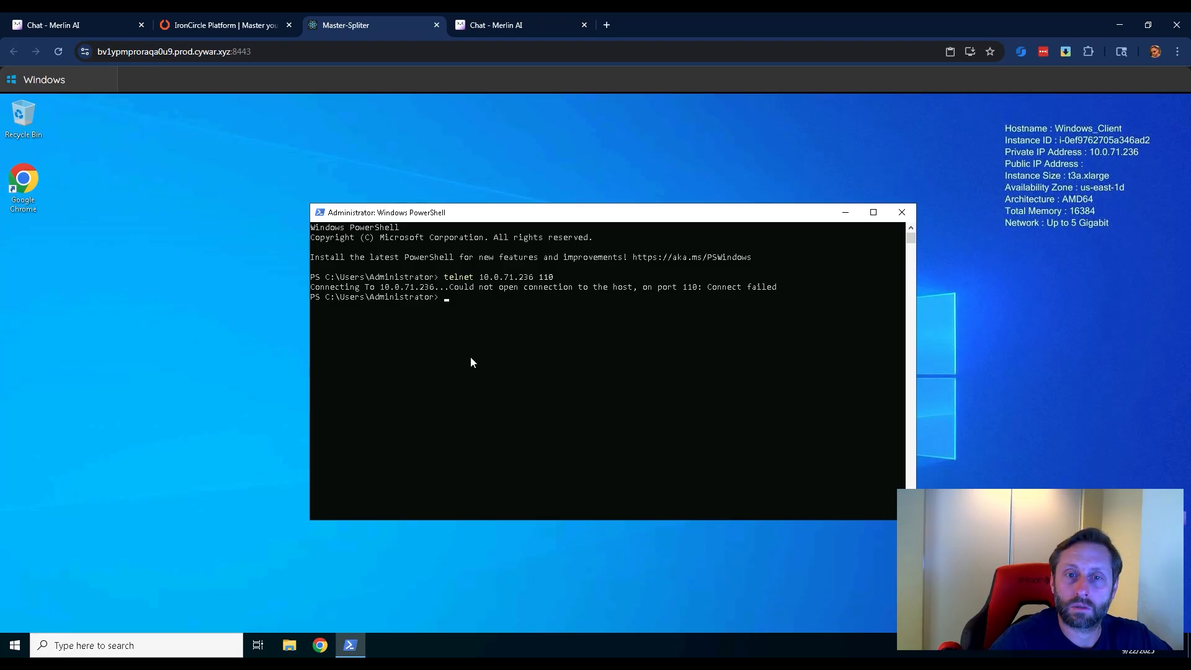
Rerun the previous Telnet command with the host address changed to 10.0.71.237 on port 110, and reposition the session window.
key("Up")
key("Left")
key("Left")
key("Left")
key("Left")
key("BackSpace")
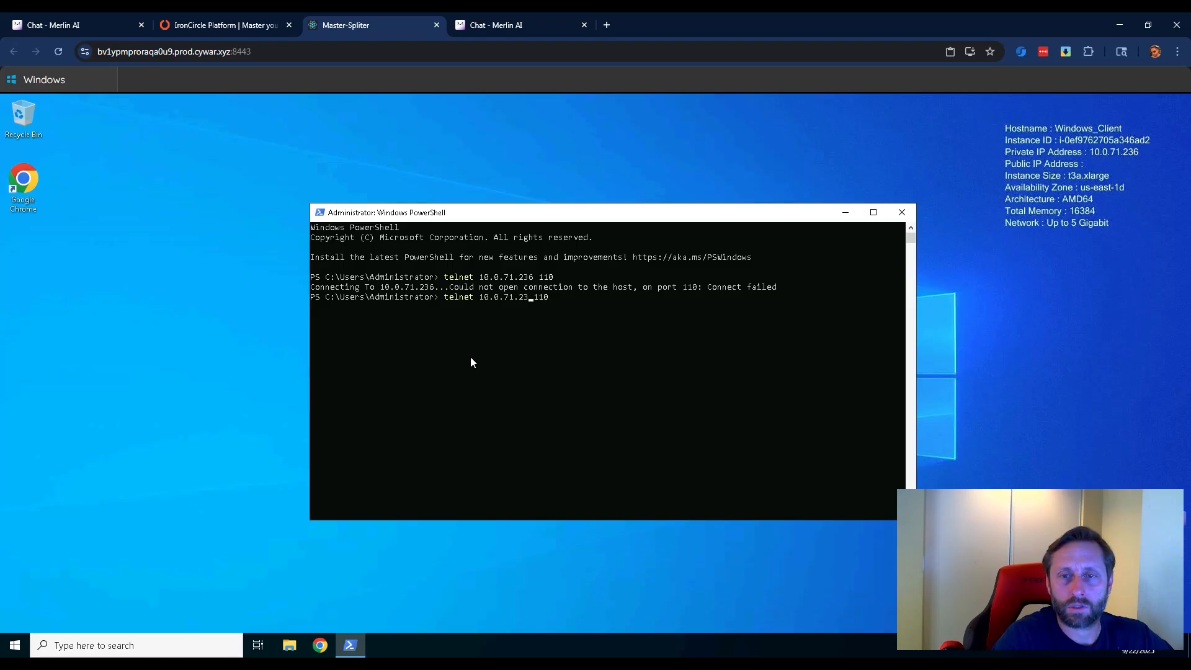
type("7")
key("Return")
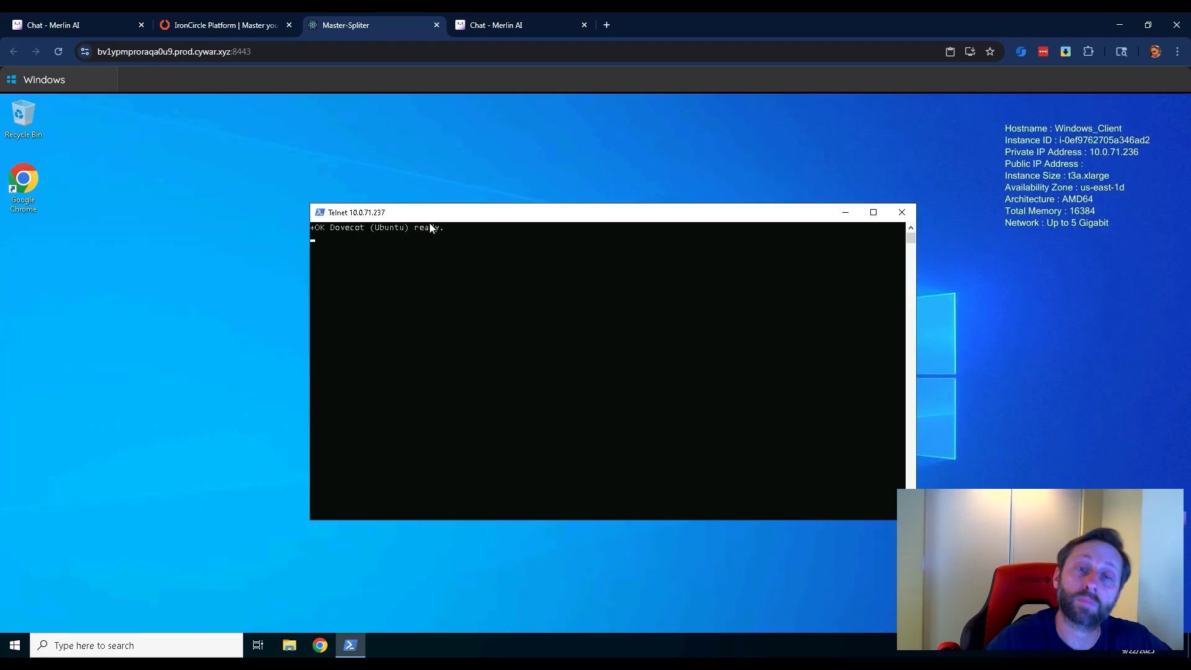
left_click_drag(441, 221, 382, 224)
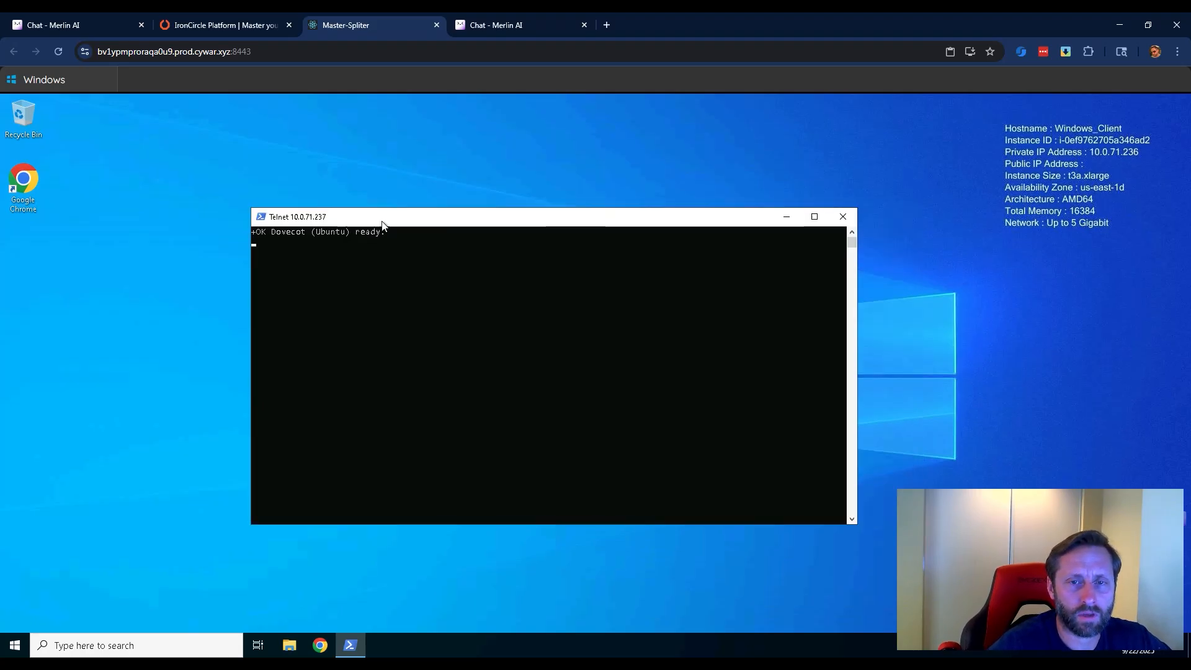
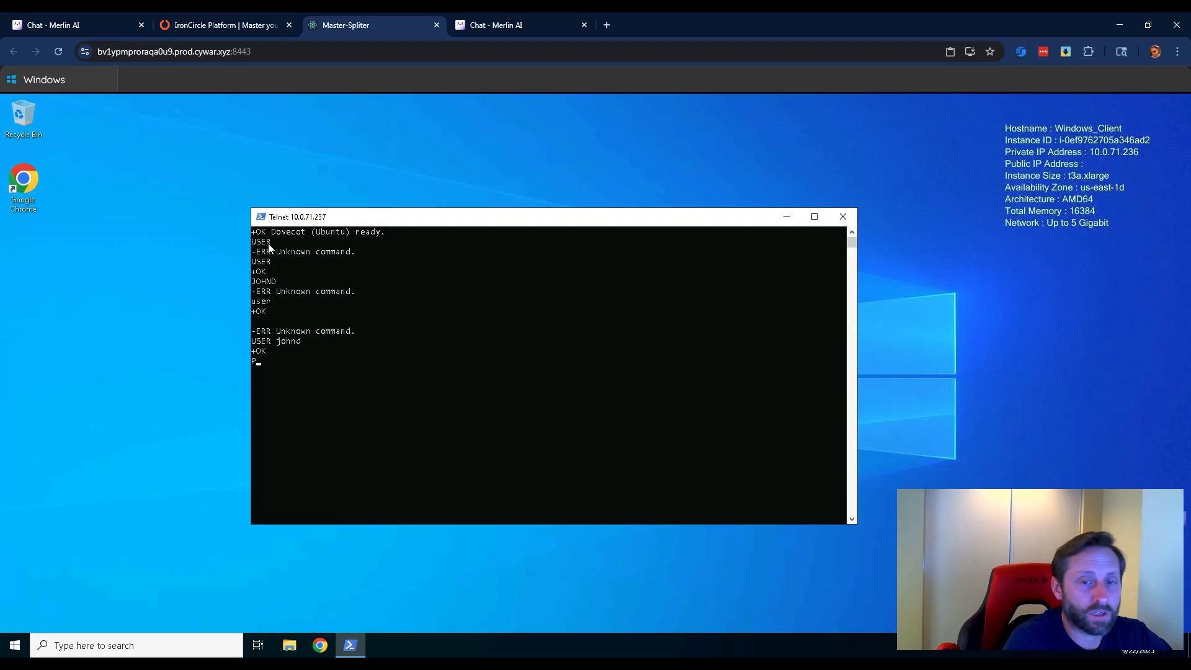
Enter the POP3 PASS command keyword in the open Telnet session, without the password yet.
type("ASS toor")
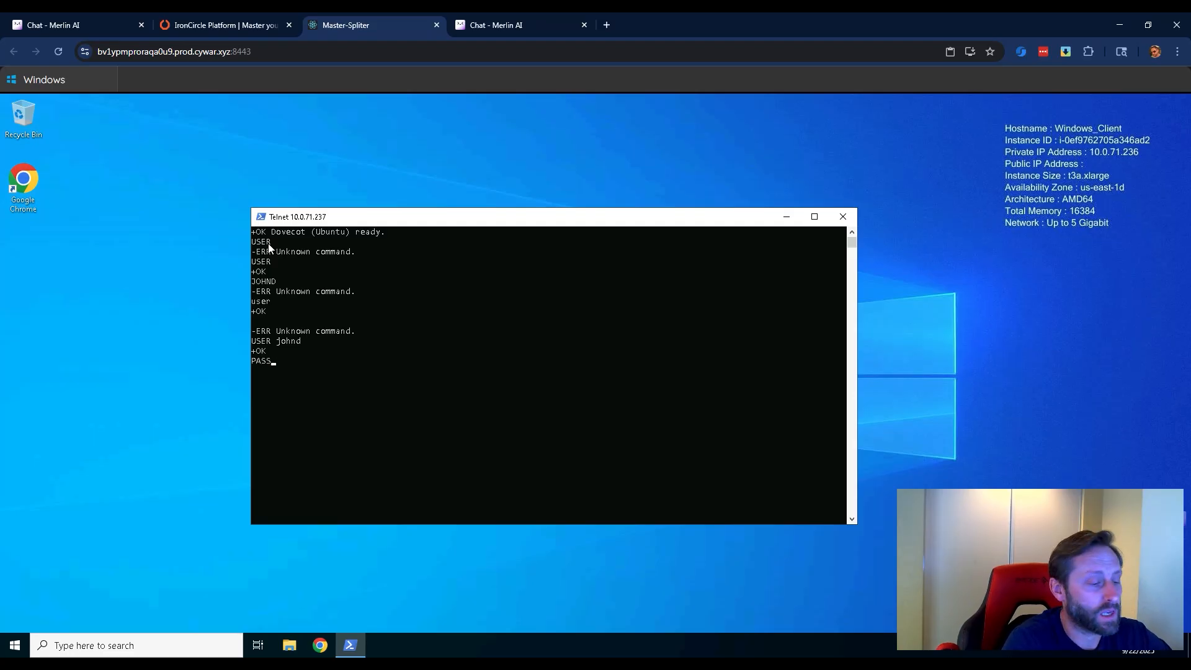
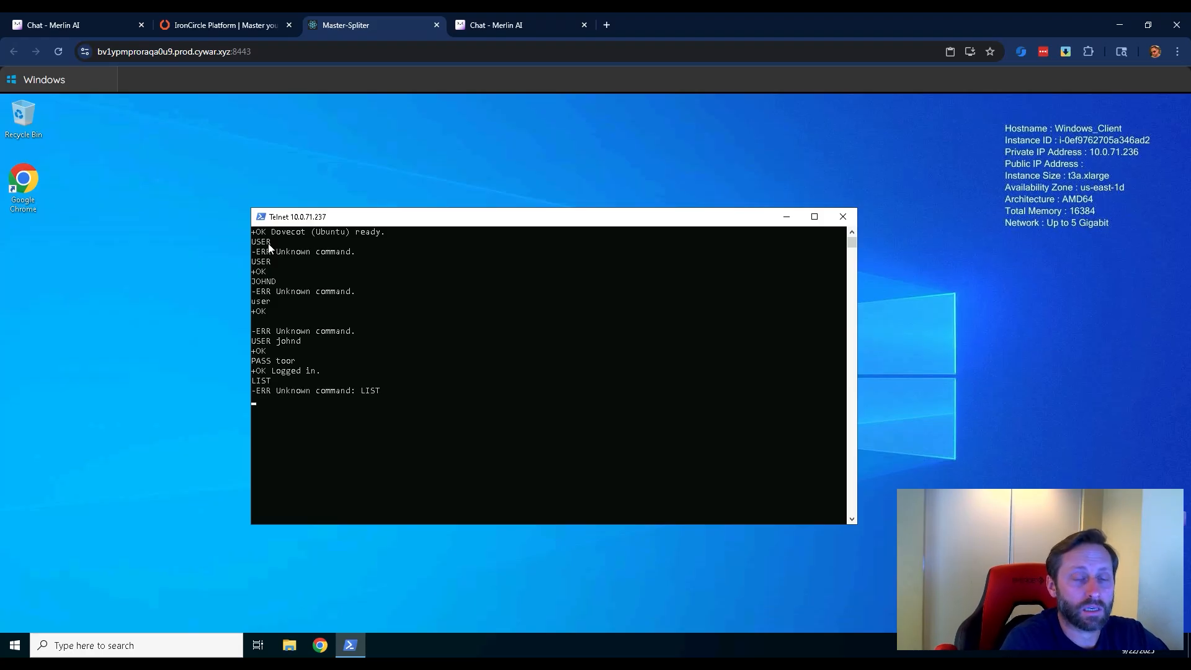
List the mailbox's messages in the open POP3 Telnet session with the LIST command.
type("LIST")
key("Return")
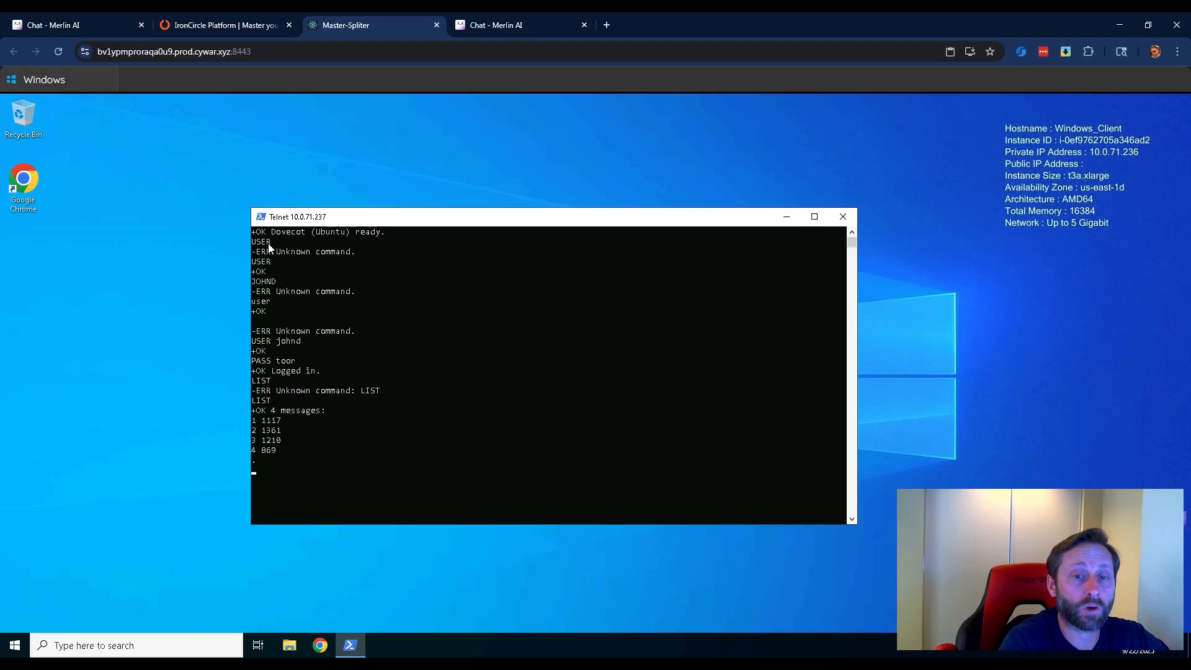
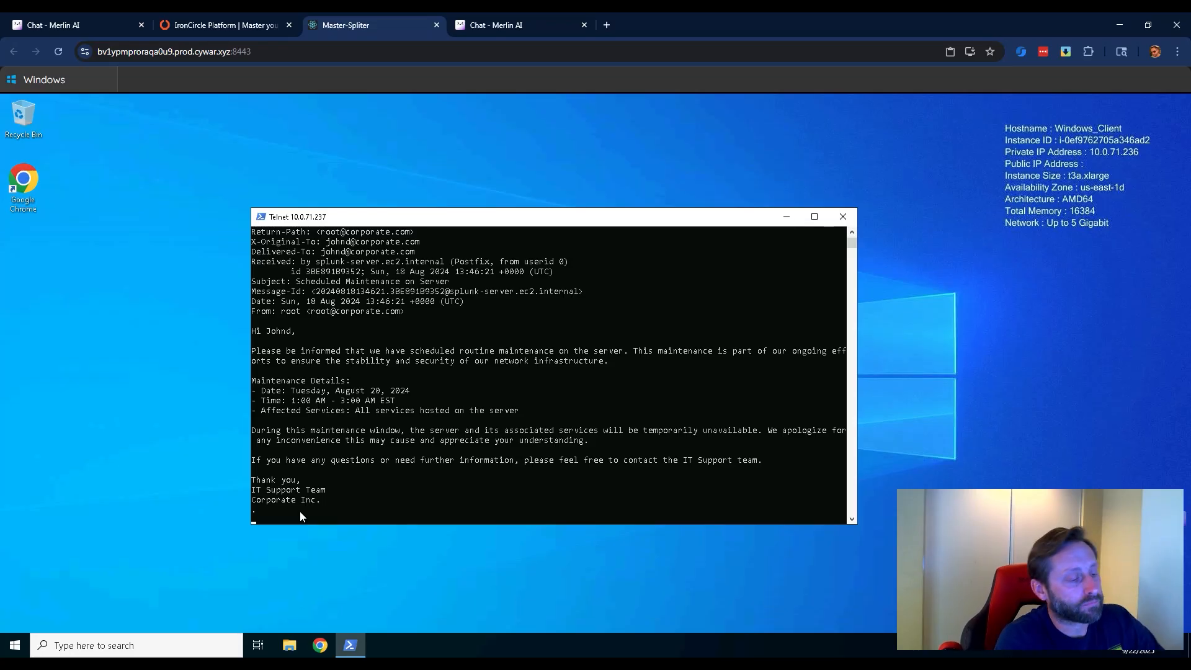
Retrieve messages 2 and 3 one after the other in the POP3 session with the RETR command to read their contents.
type("RET")
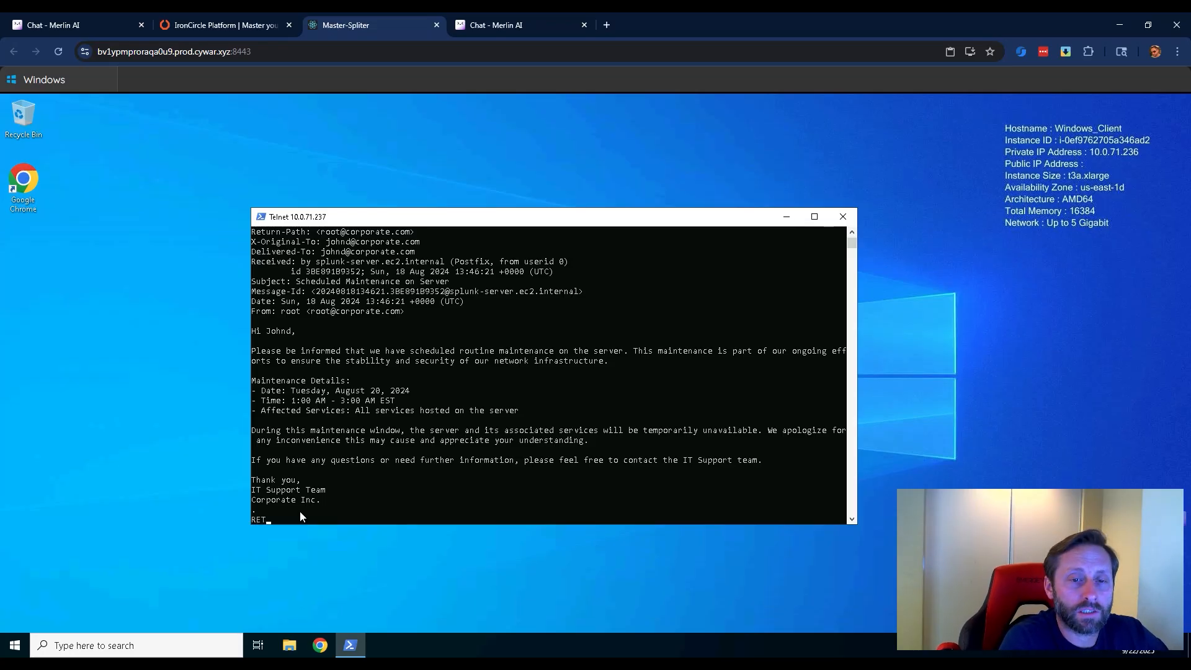
type("R 2")
key("Return")
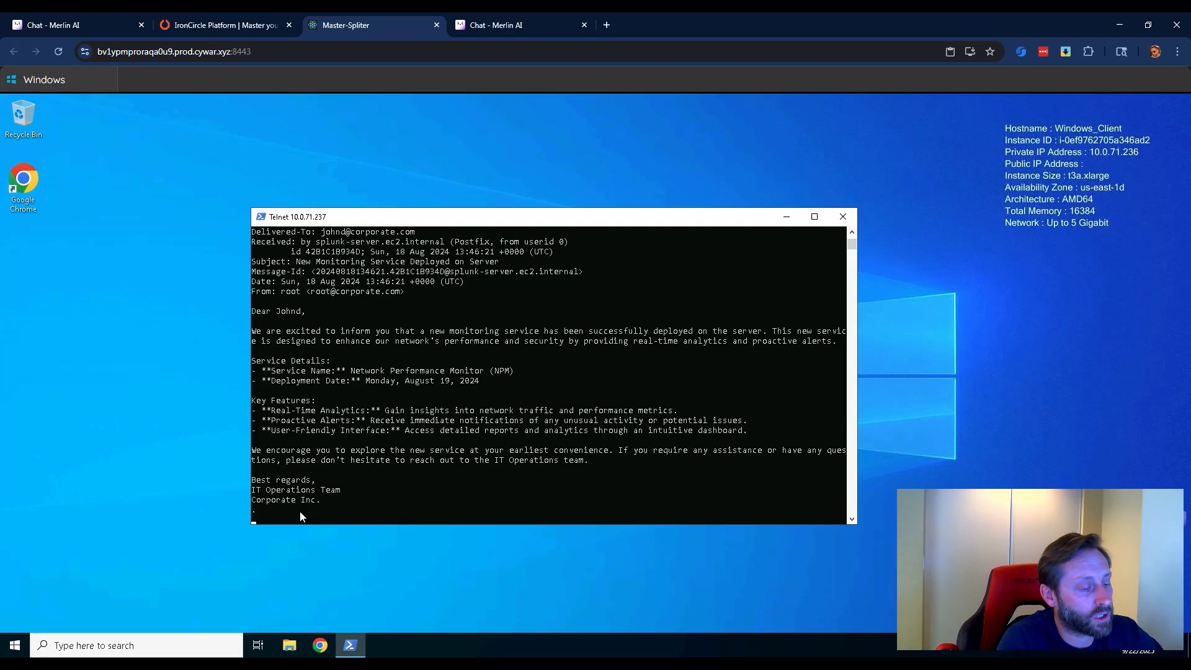
type("RET")
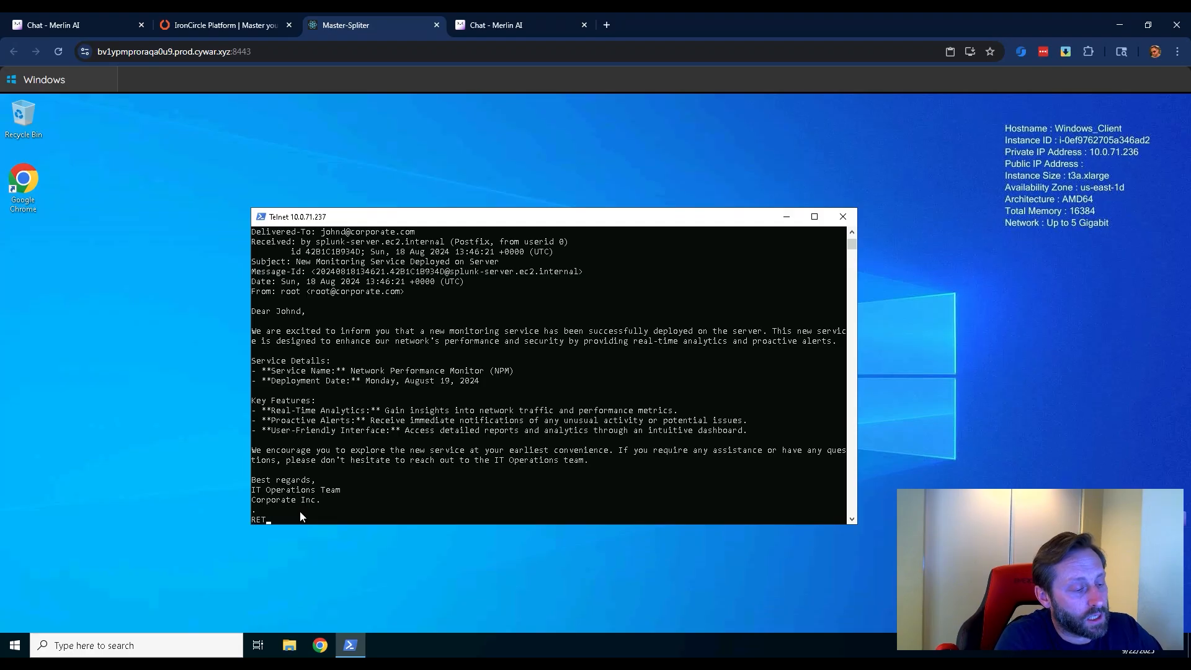
type("R 3")
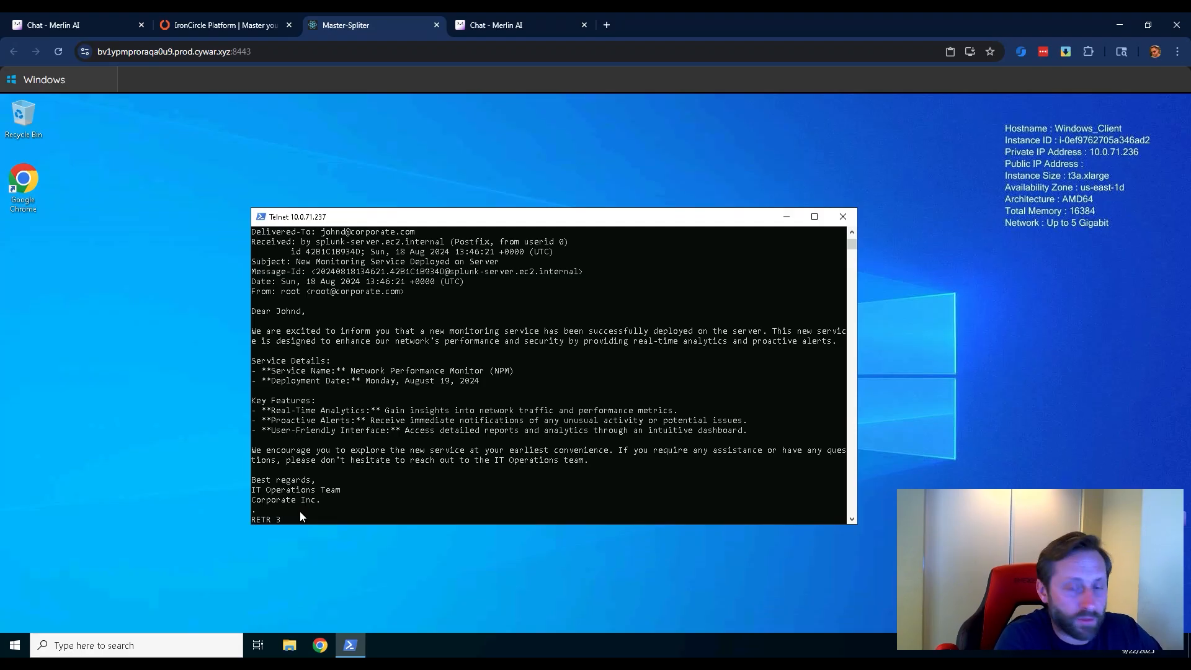
type("2")
key("Return")
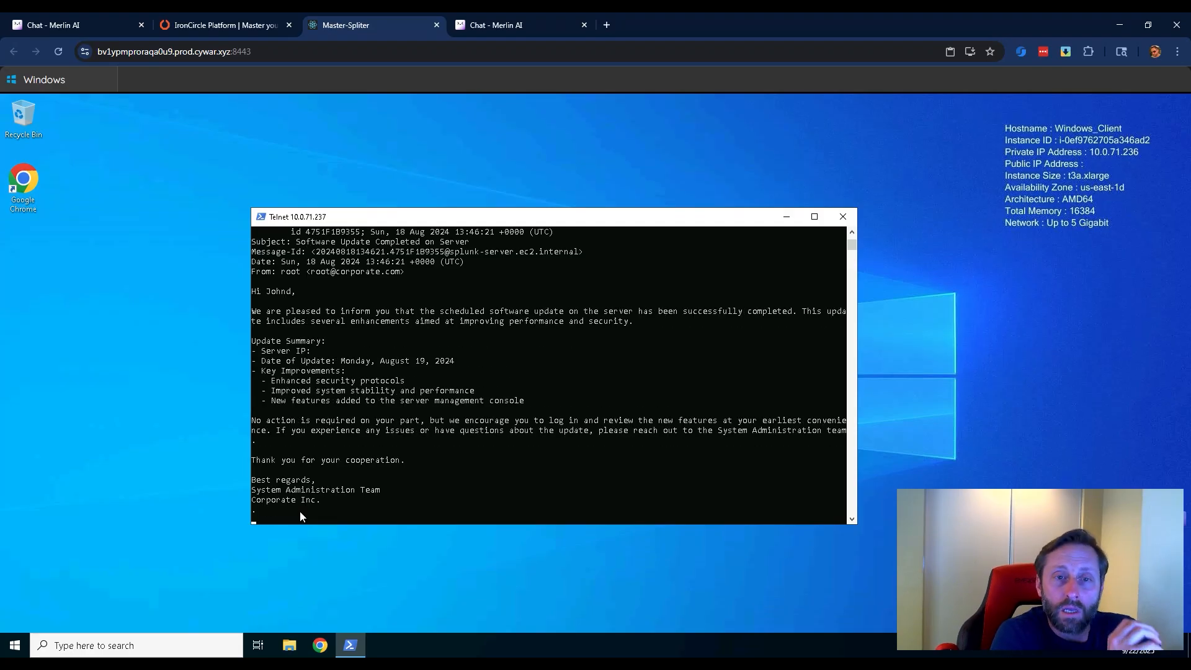
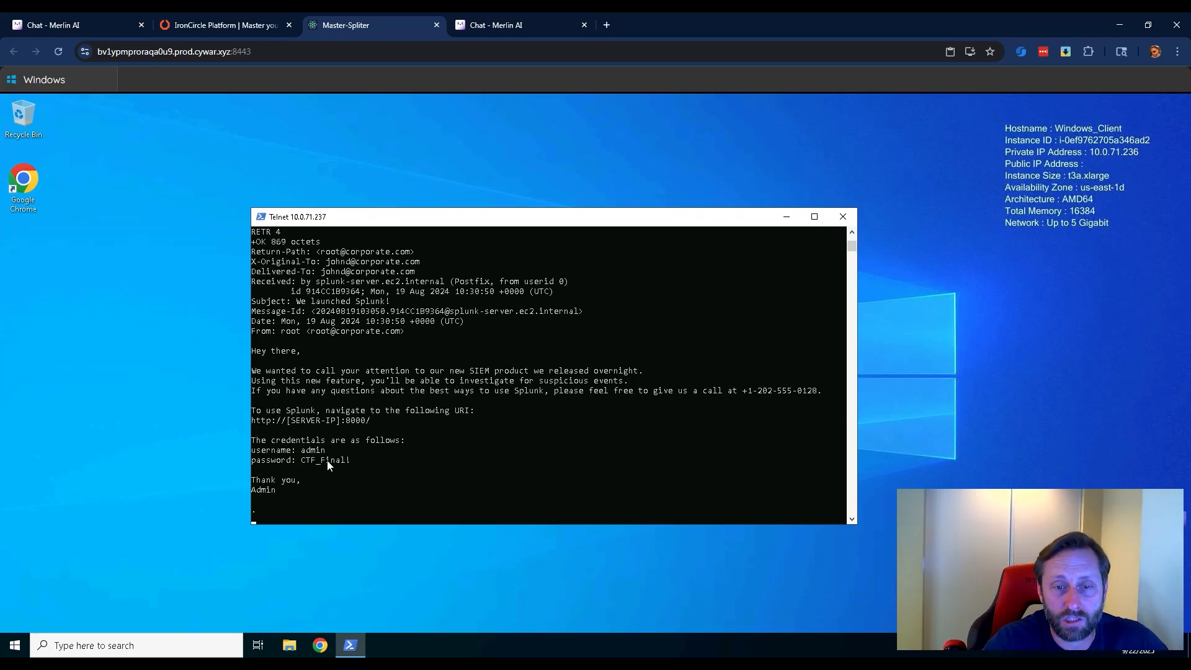
left_click(319, 647)
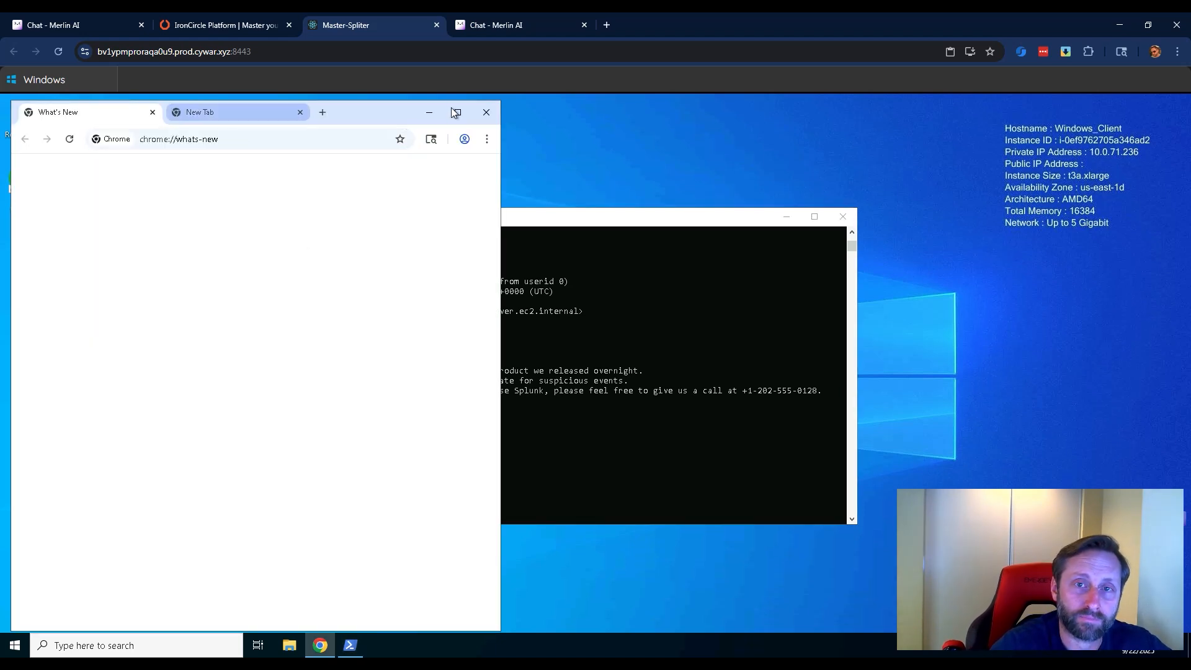
left_click(158, 137)
type("http://")
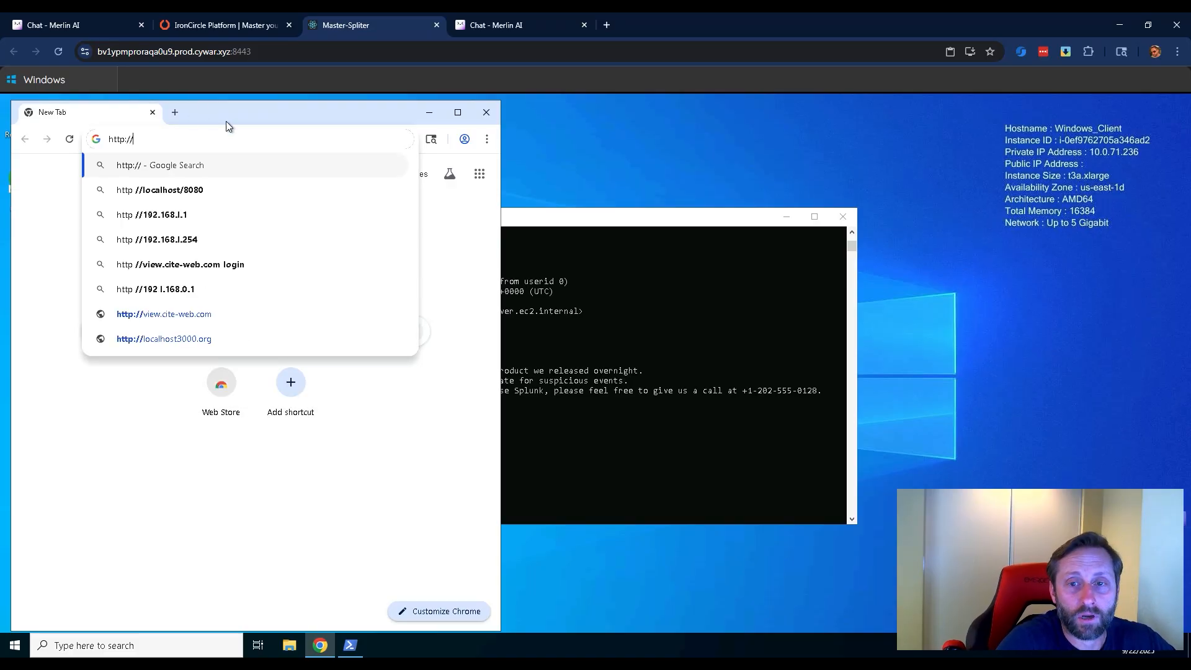
left_click_drag(226, 118, 781, 159)
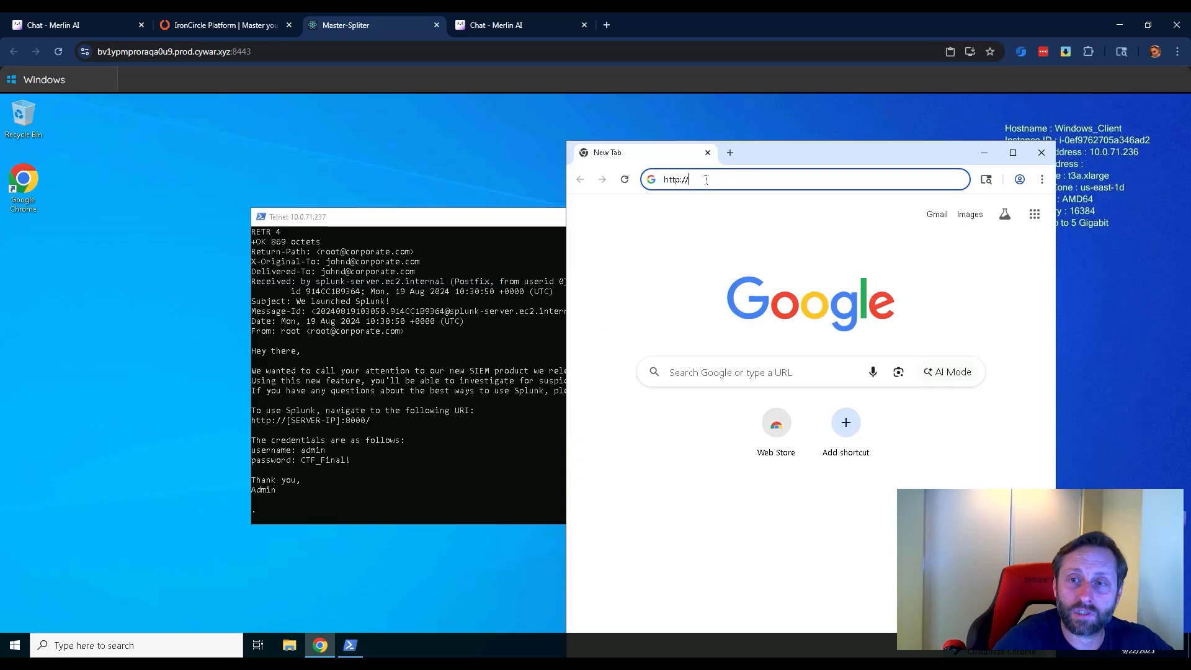
type("10.071")
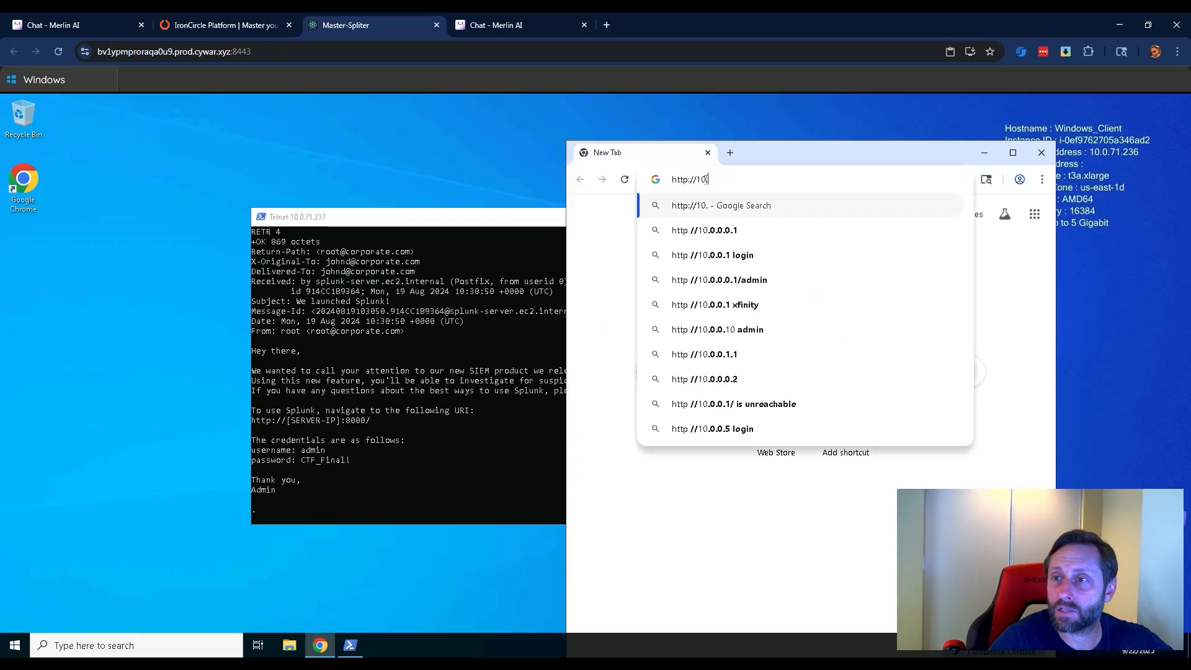
type(".237")
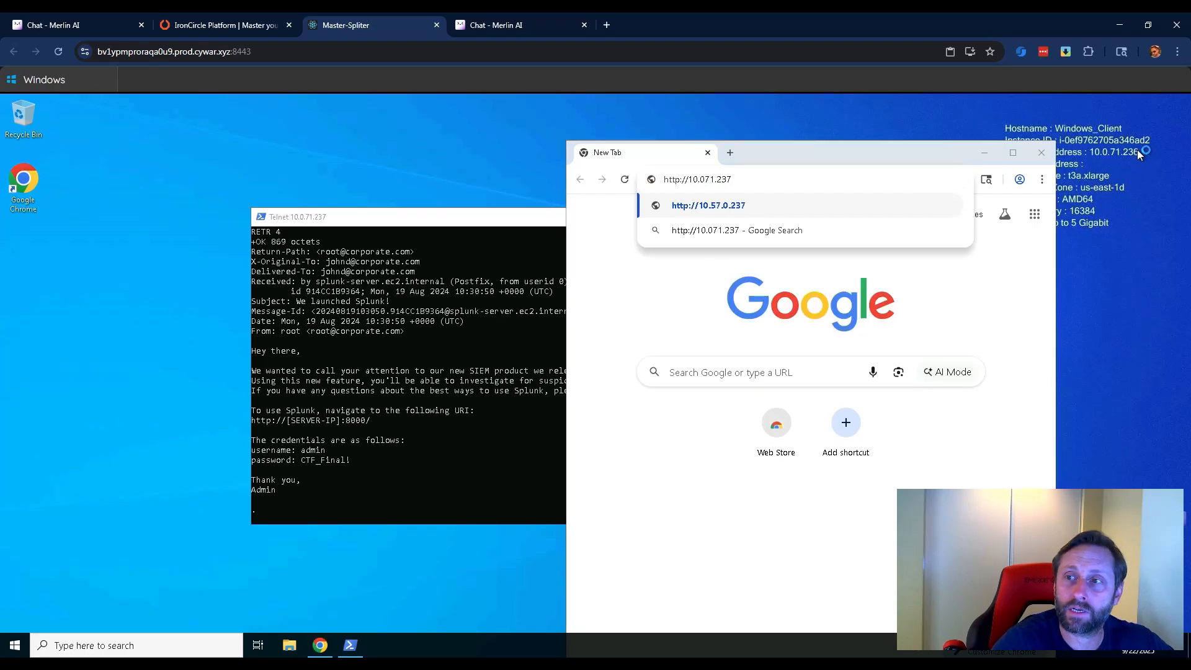
key("Return")
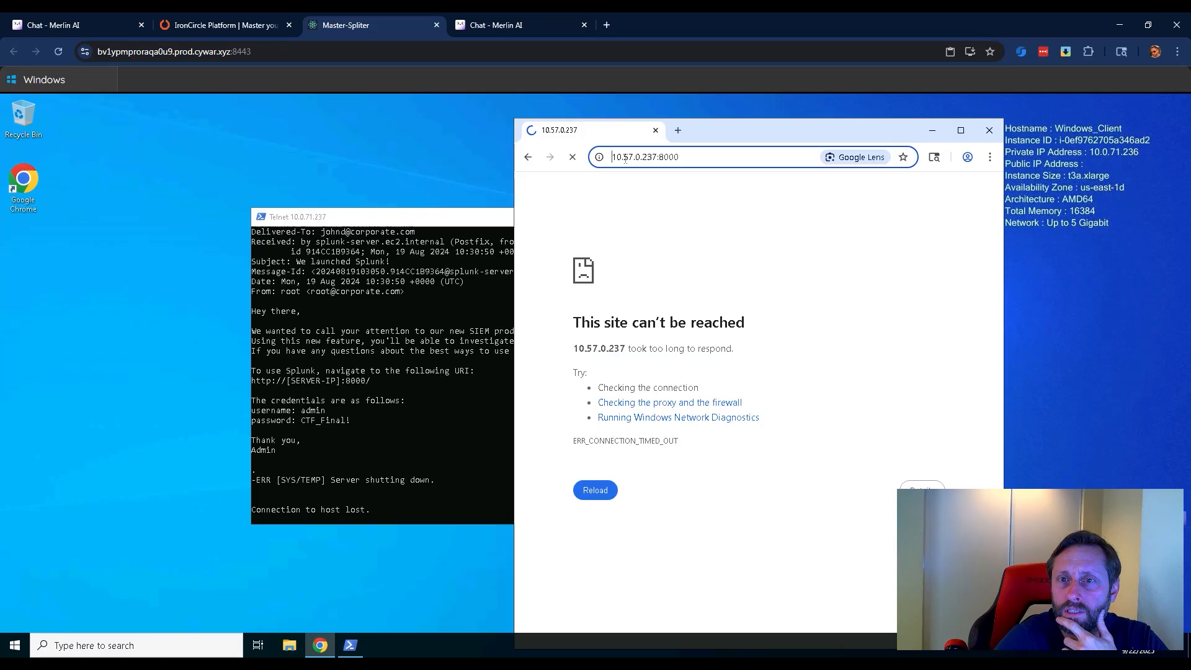
Correct the web address to 10.0.71.237:8000 and load the Splunk login page.
key("shift+Right")
key("shift+Right")
type("0")
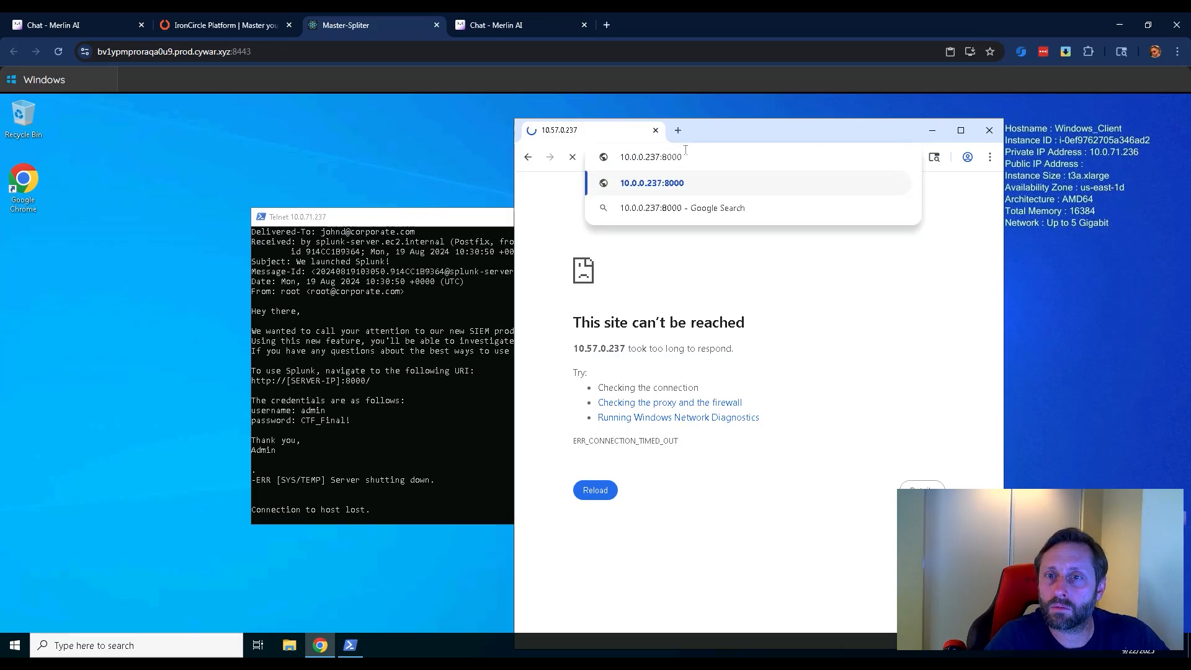
key("shift+Right")
key("shift+Right")
type("71")
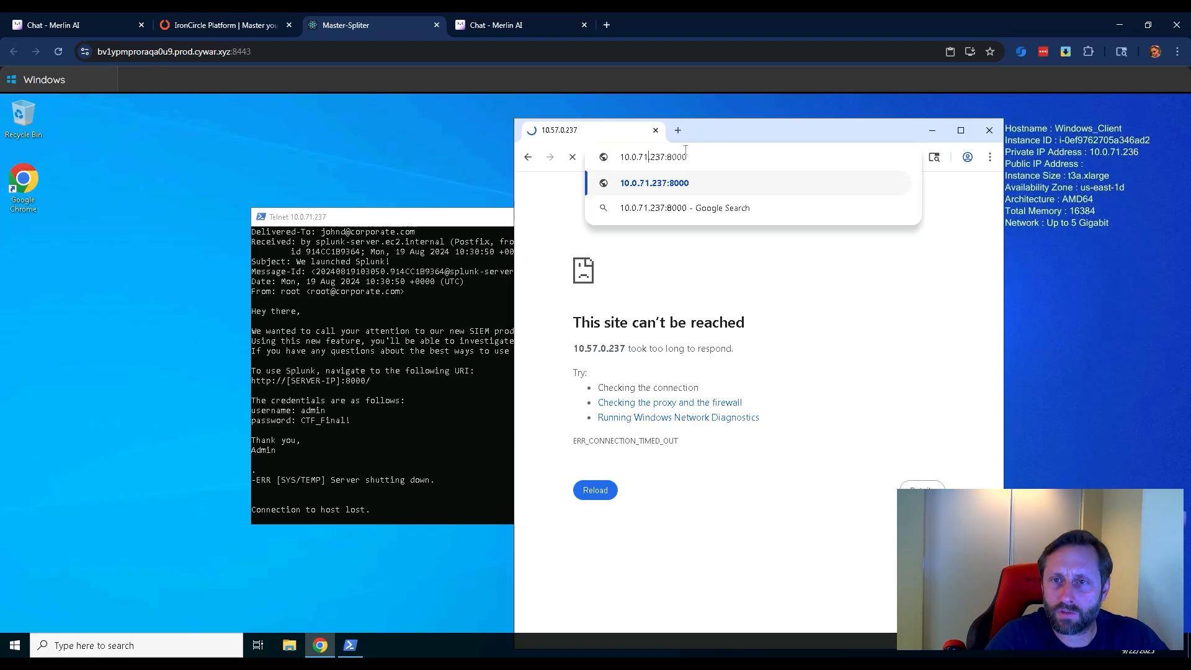
key("Return")
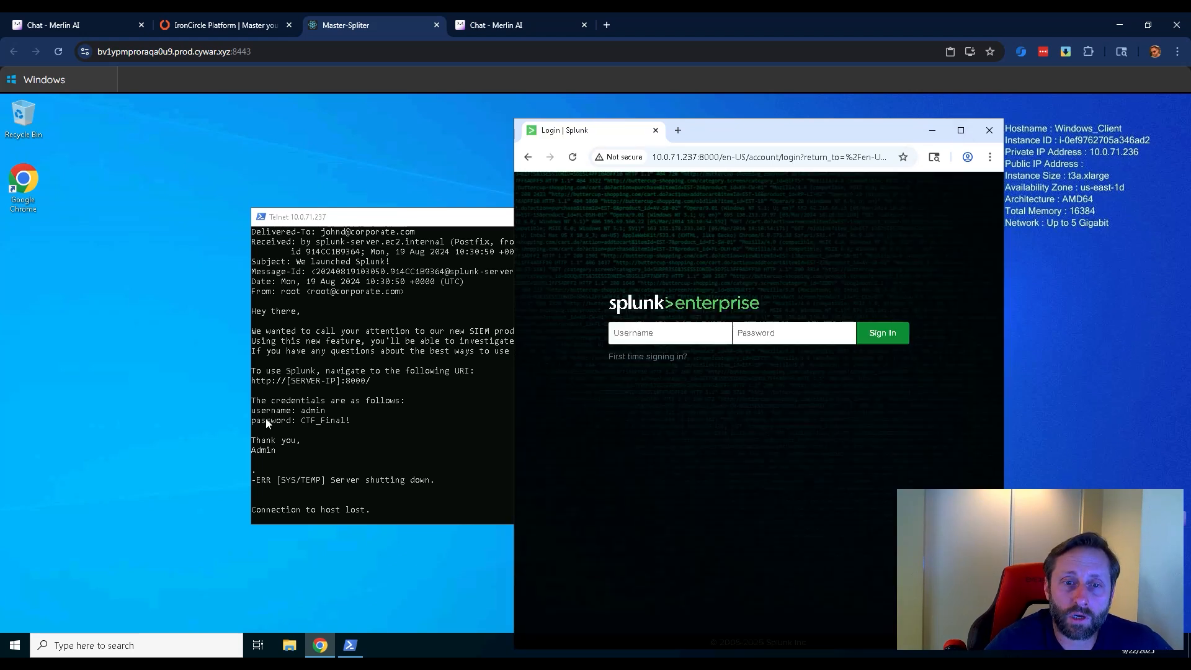
Sign in to Splunk as admin with the account password given in the email, and maximize the browser window.
type("admin")
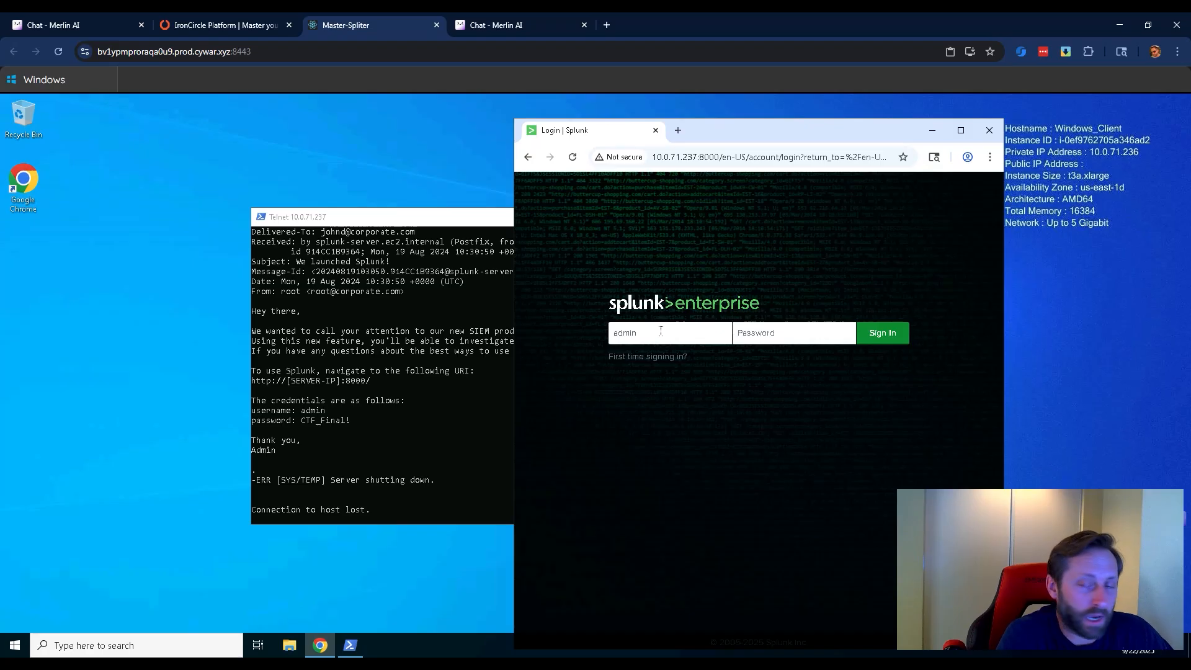
key("Tab")
type("CTF")
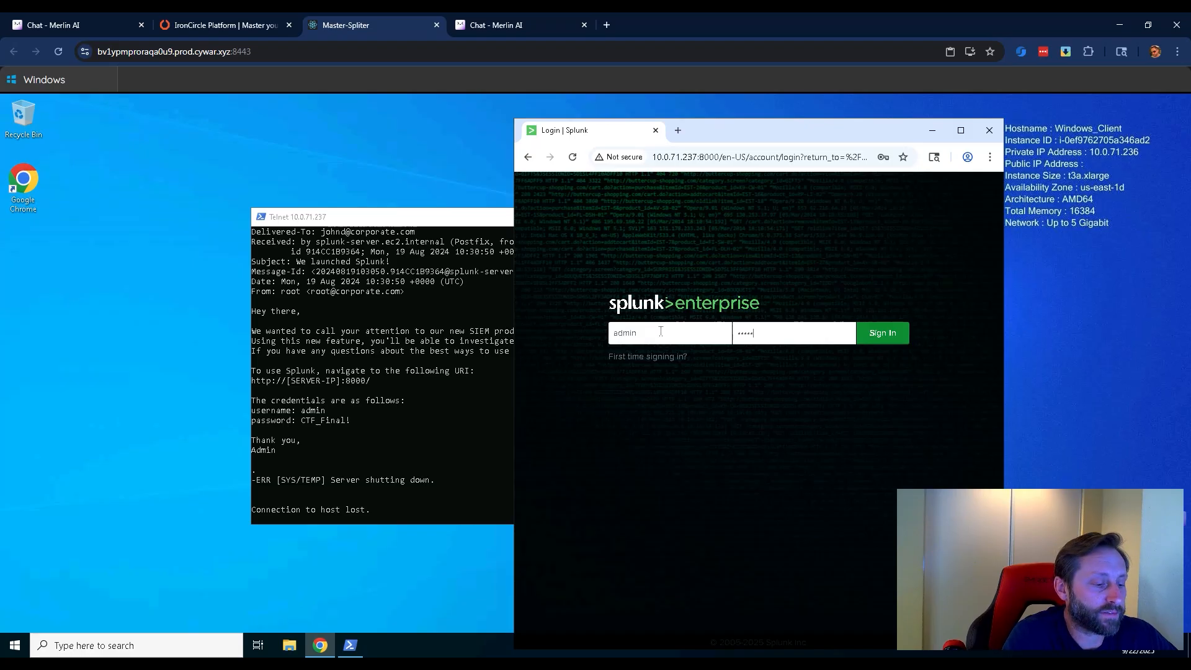
key("Return")
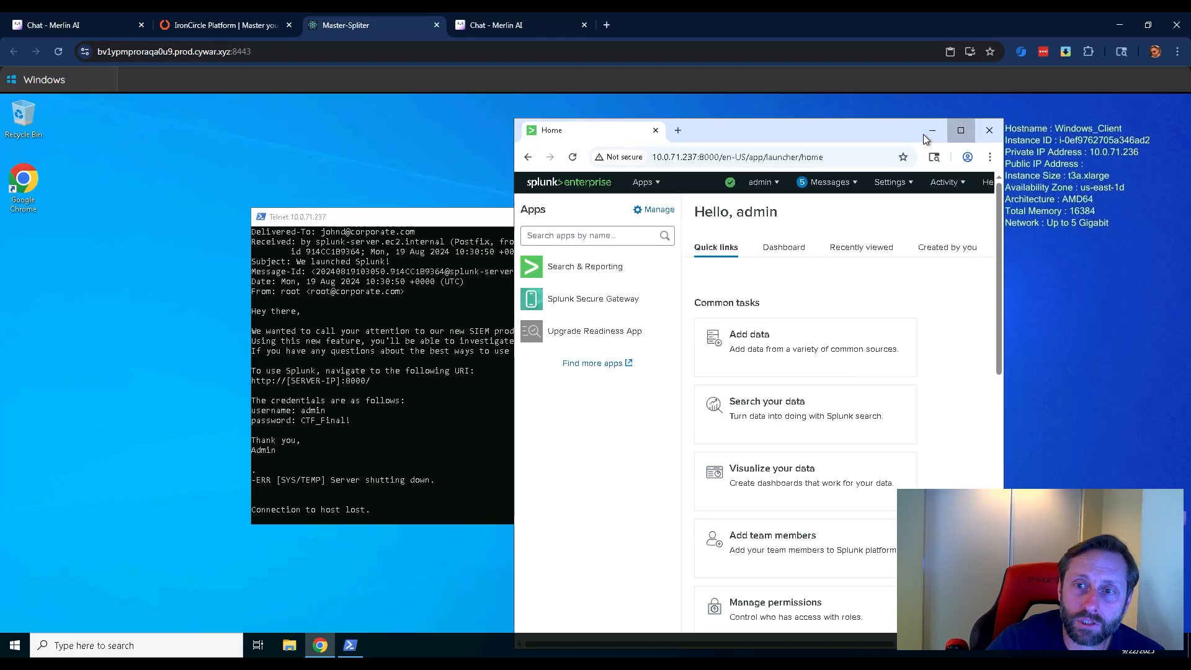
left_click(961, 131)
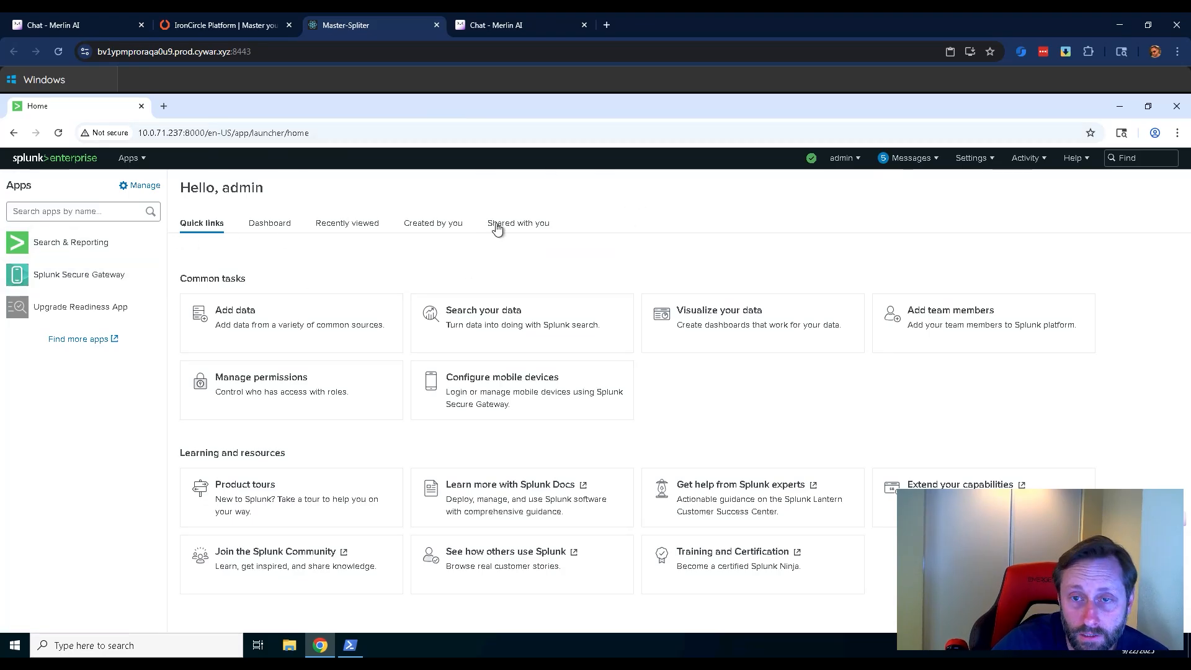
Open the Search & Reporting app and run the search index="main".
left_click(54, 248)
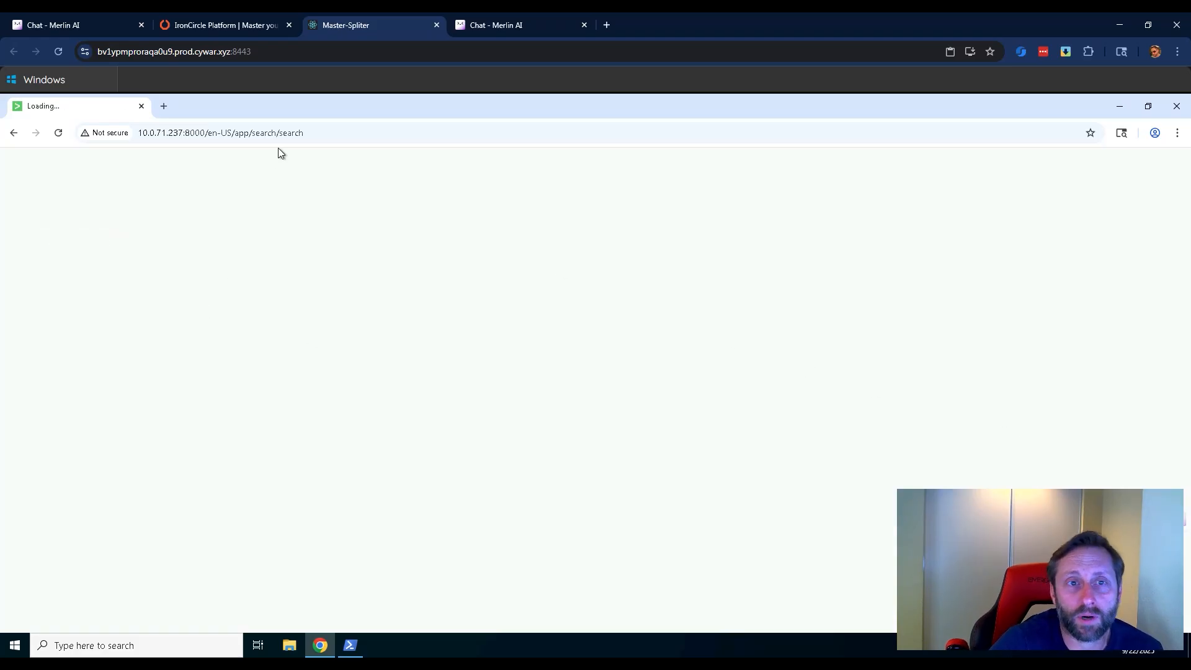
left_click(92, 249)
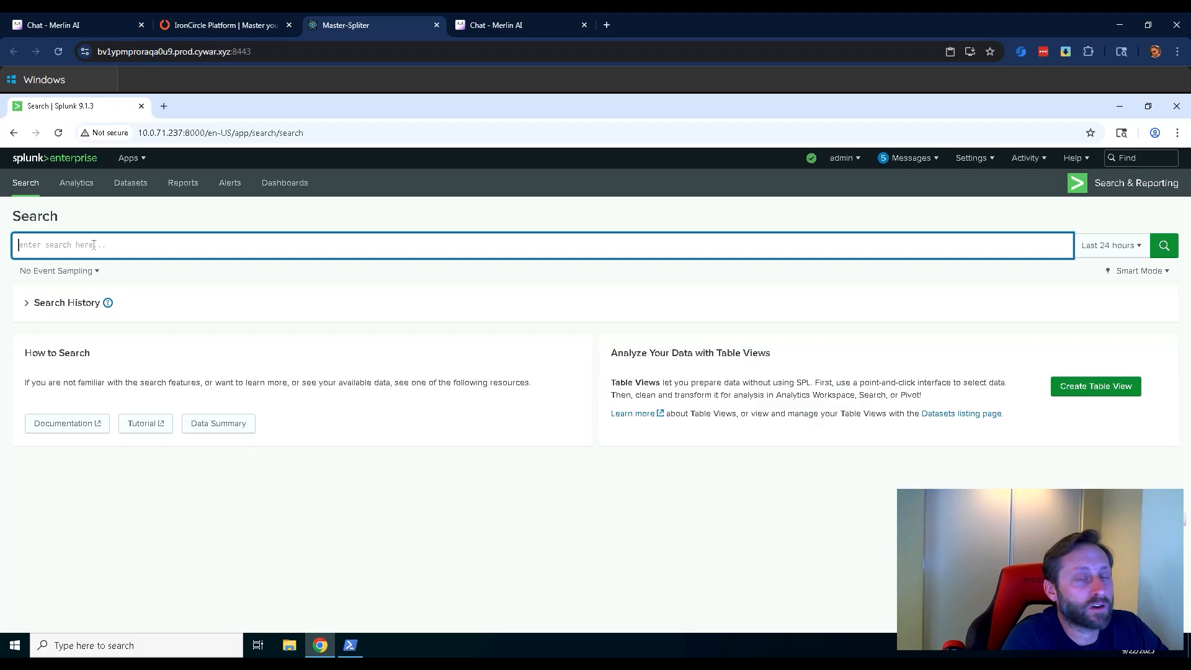
type("inde")
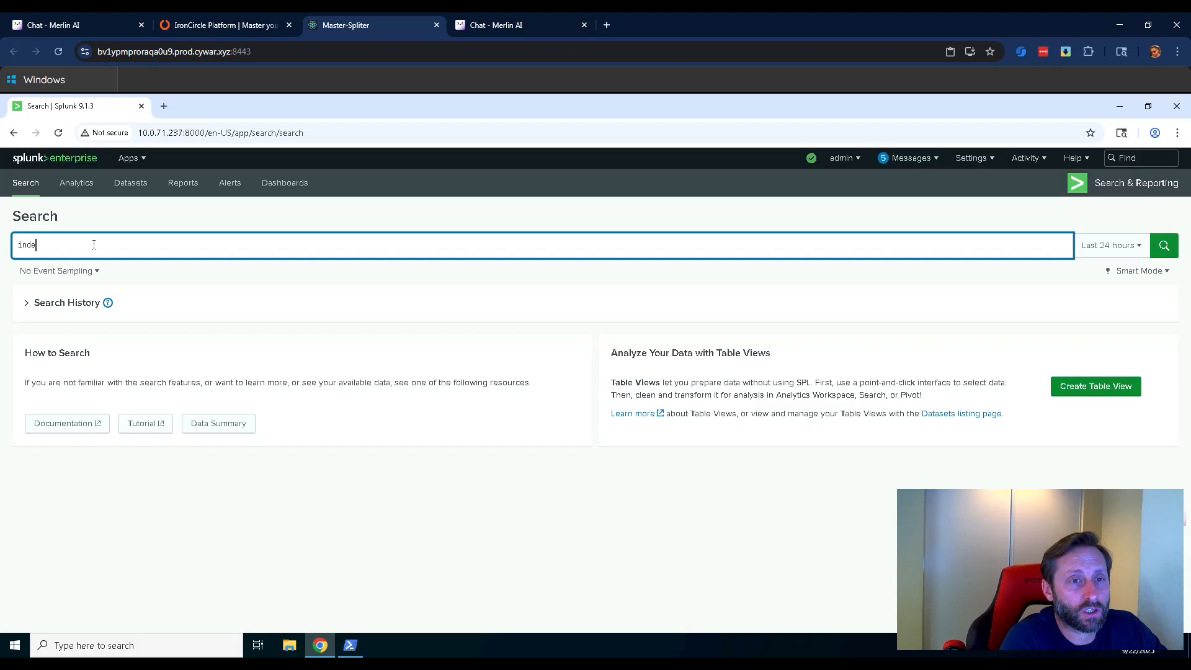
type("x=")
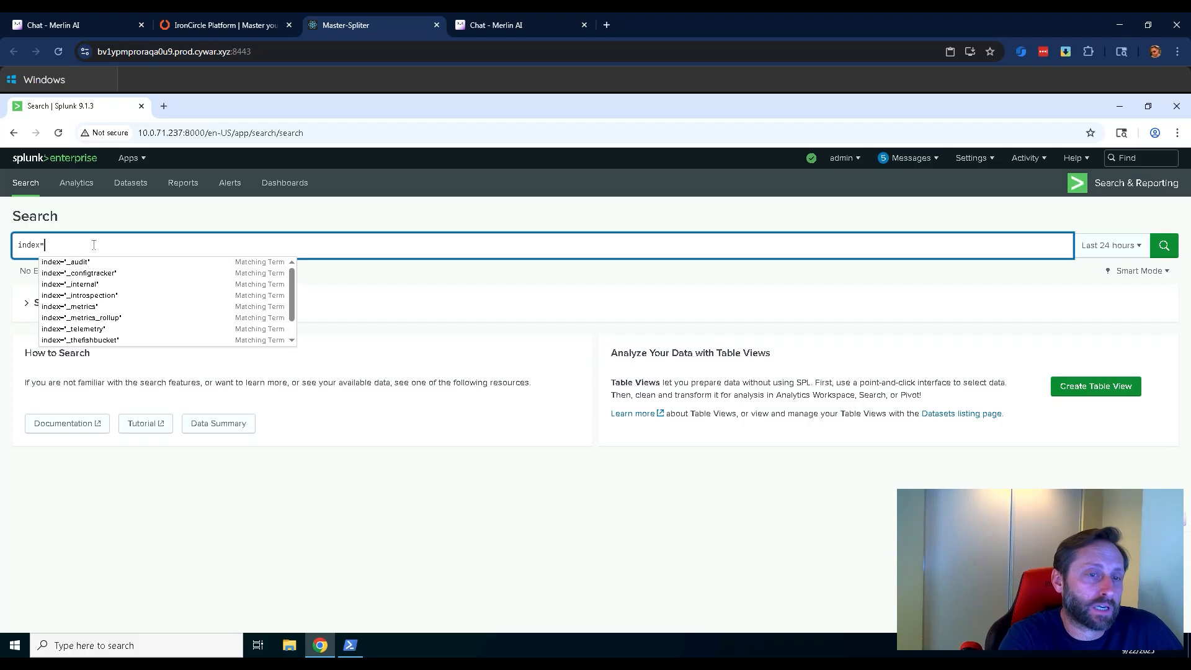
type("\"m")
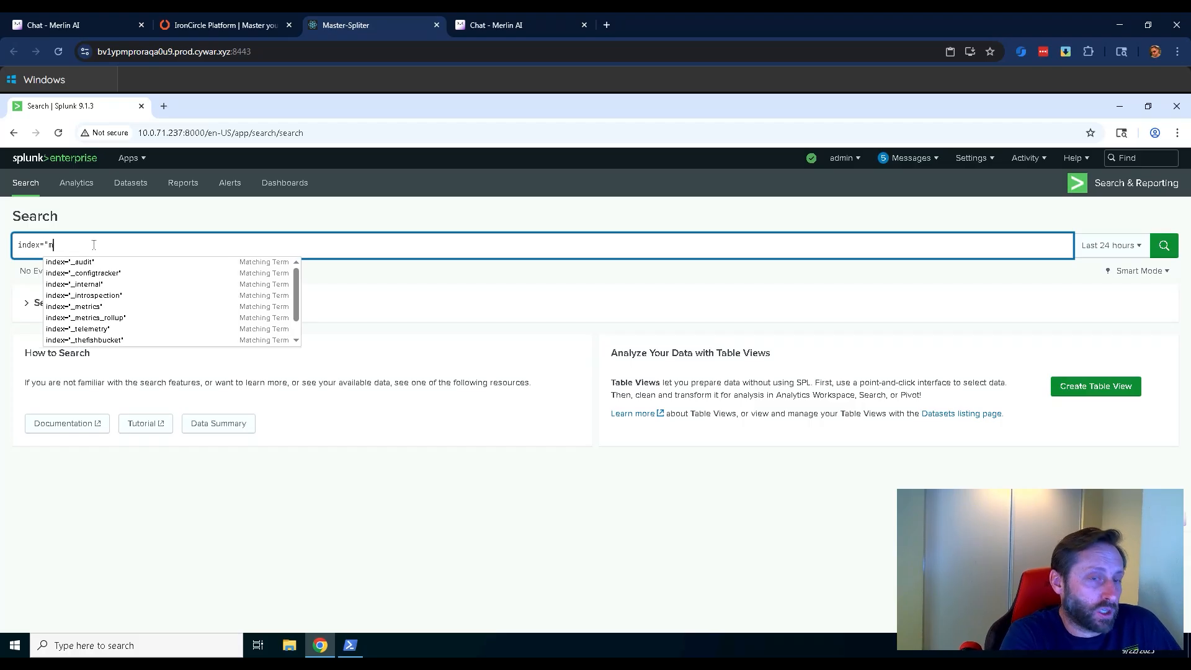
type("ain")
left_click(89, 262)
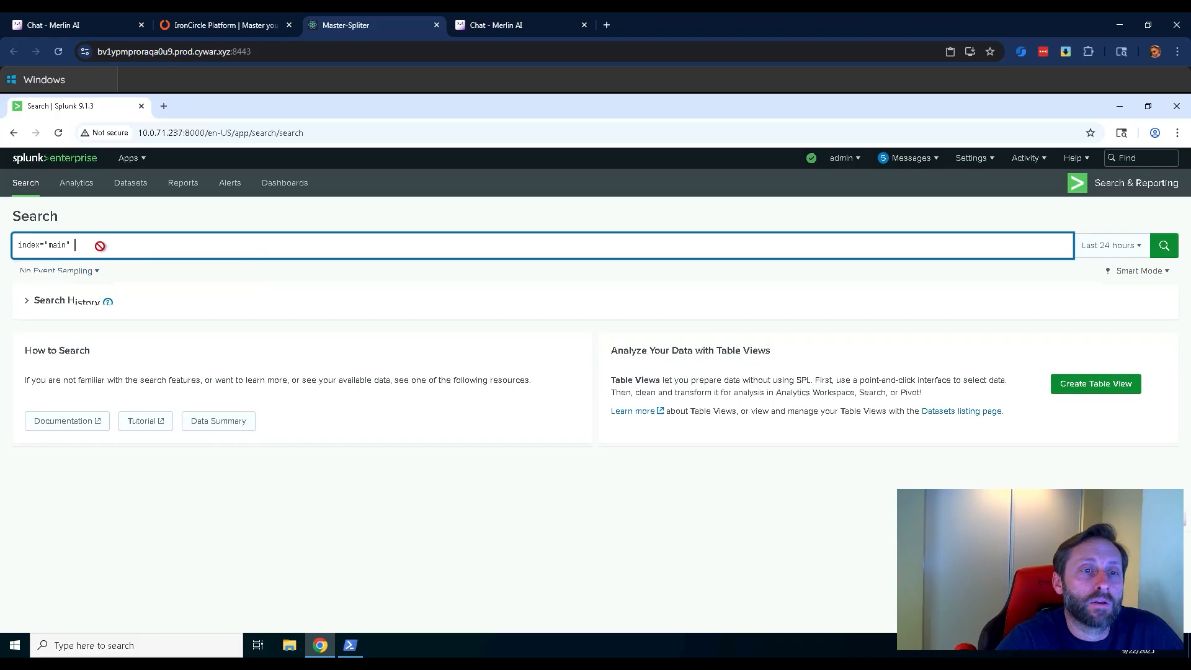
key("Return")
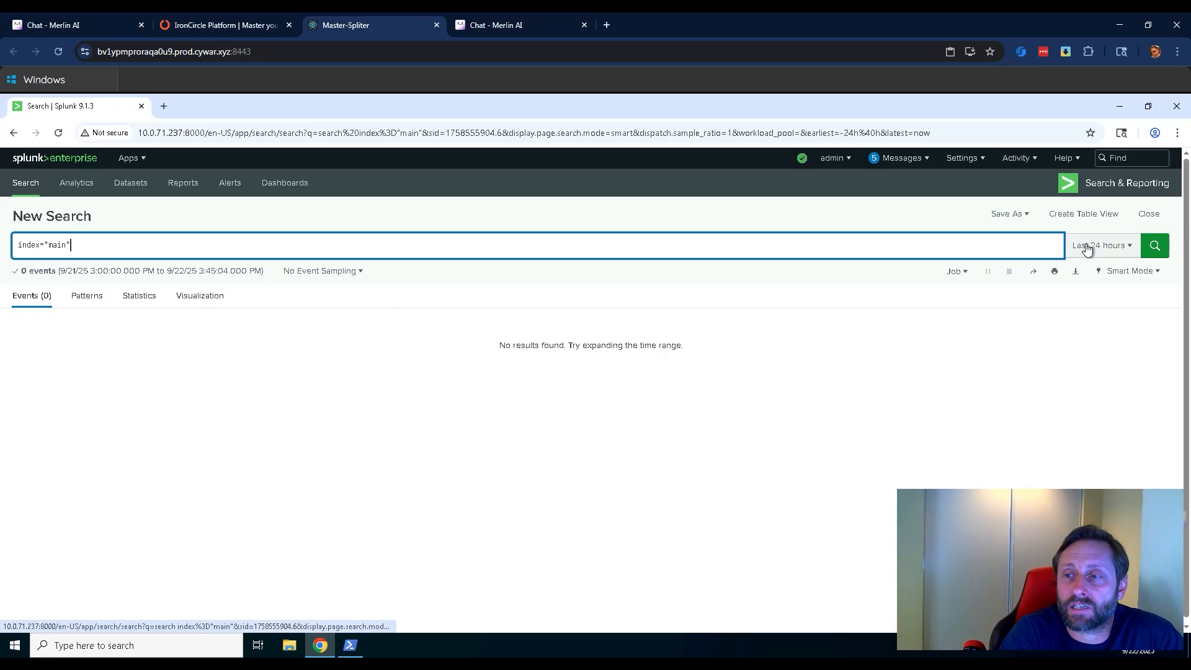
Set the search time range to All time and replace the query with "cowrie-honeypot.service".
left_click(1124, 252)
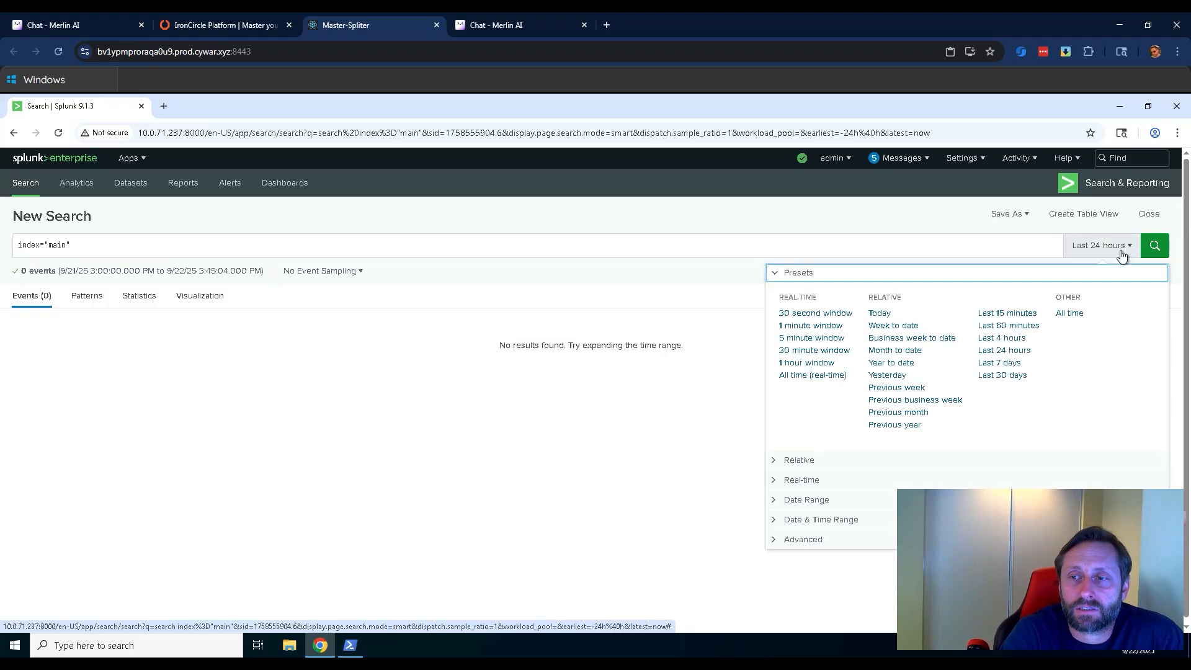
left_click(1071, 314)
left_click(79, 245)
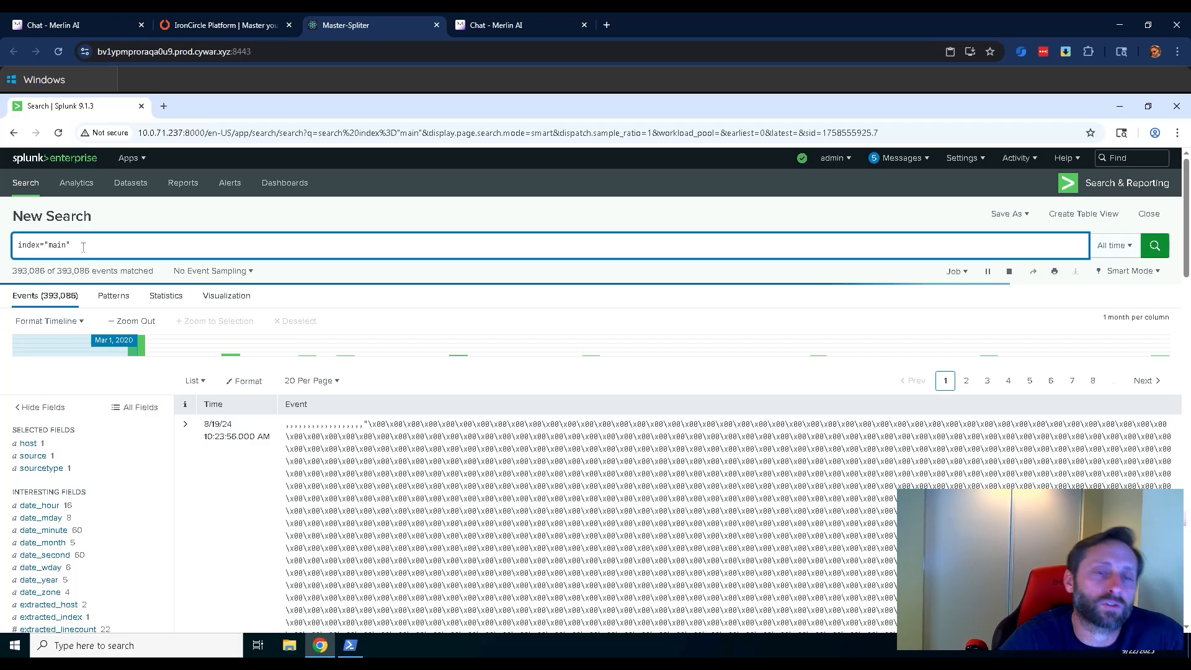
left_click_drag(151, 243, 17, 250)
type("cowrie")
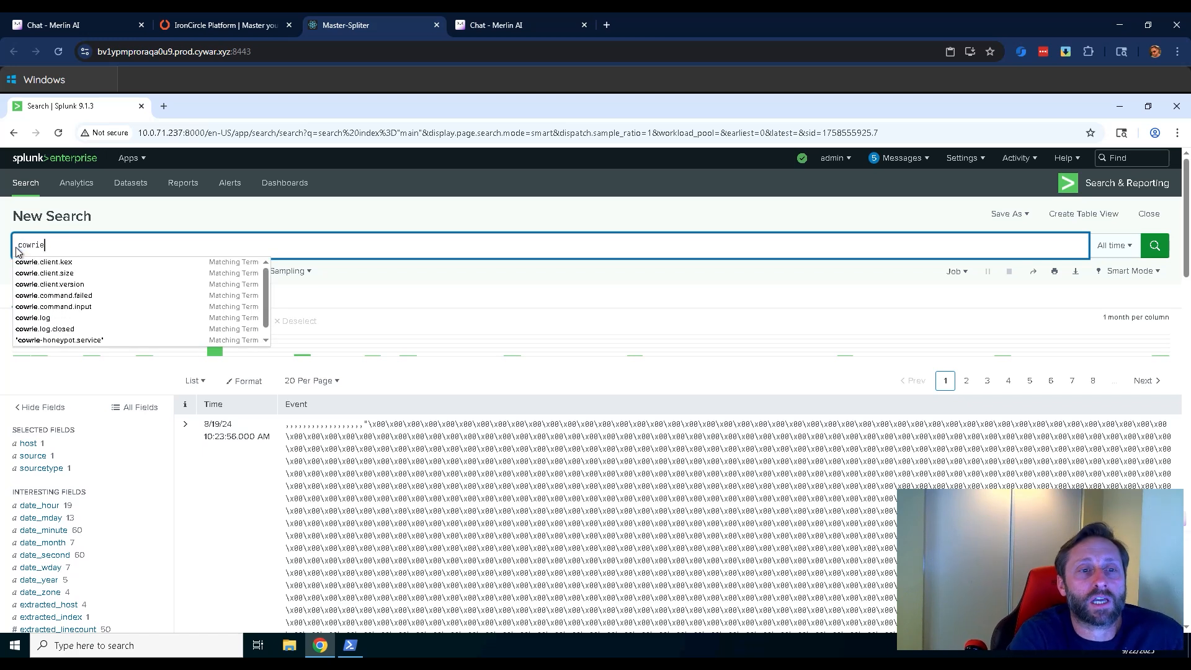
left_click(51, 342)
key("Return")
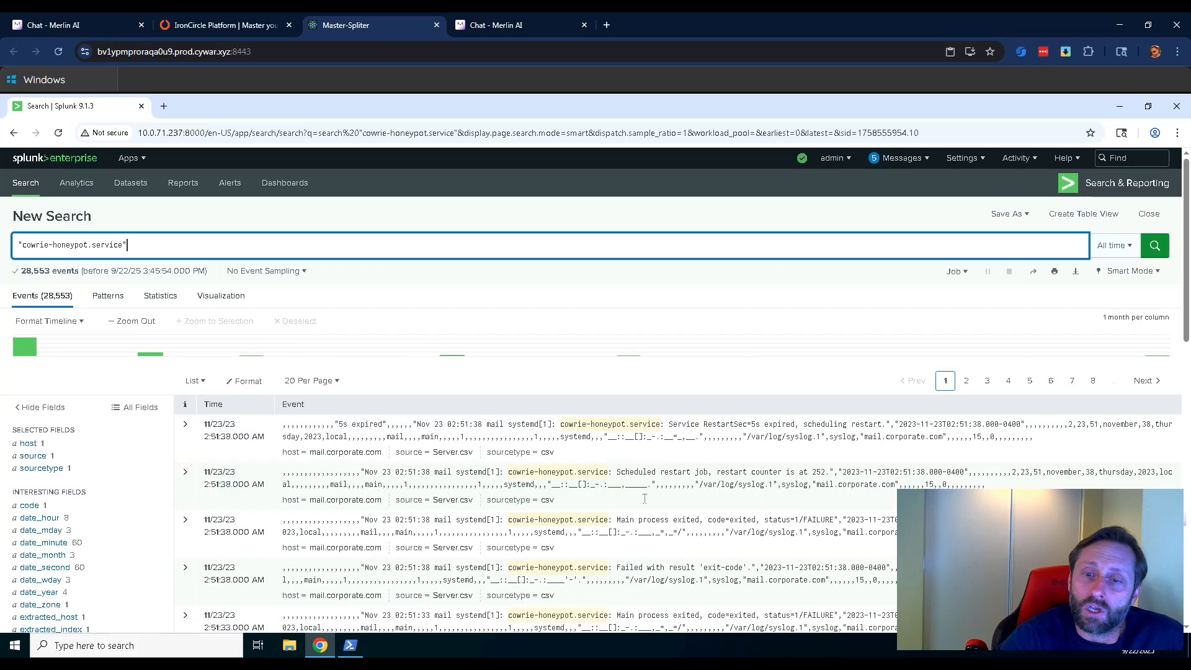
Look through the cowrie-honeypot.service events, setting the result list to 50 per page.
scroll(644, 499, "down", 6)
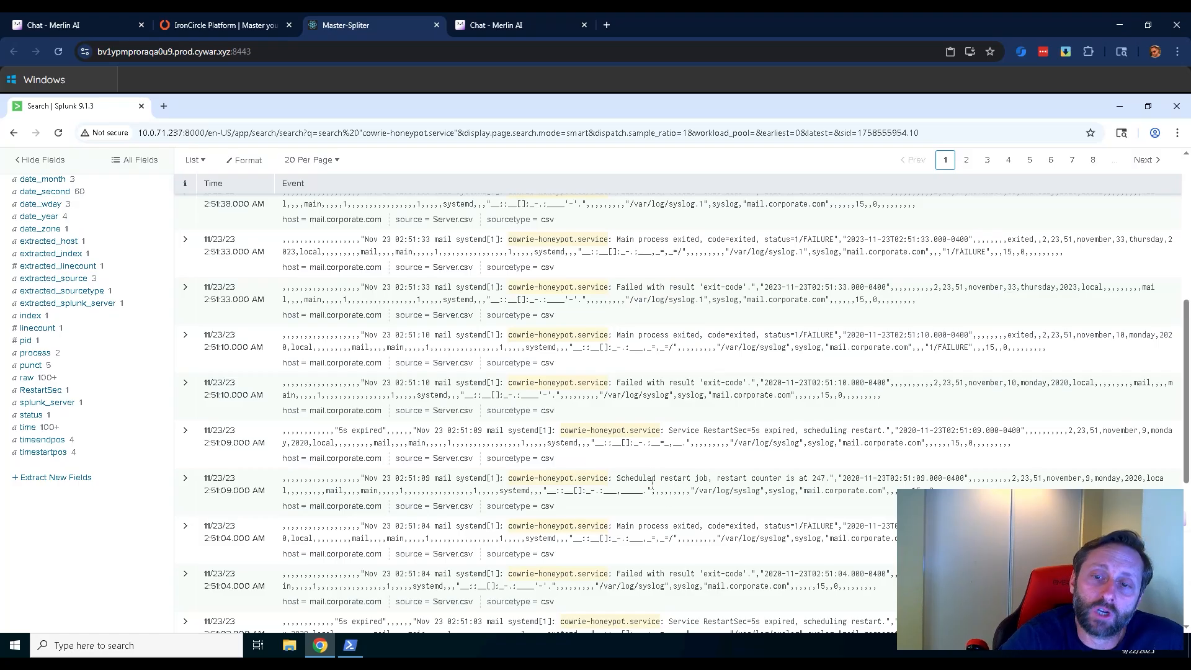
scroll(668, 551, "down", 3)
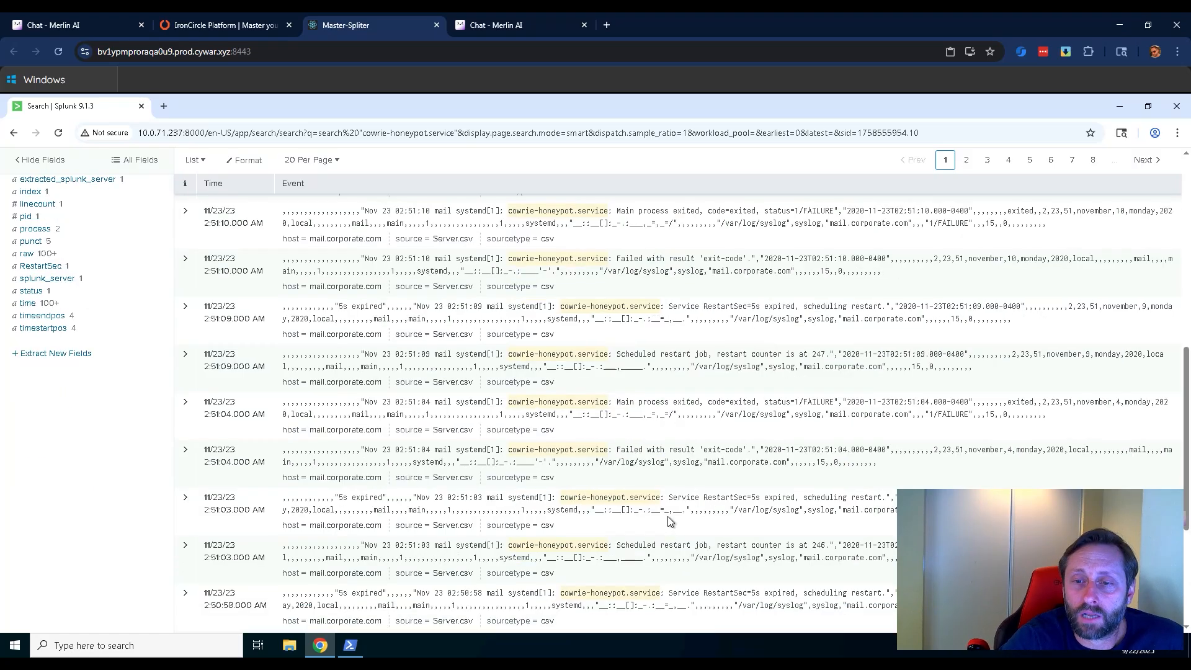
scroll(685, 515, "down", 2)
scroll(633, 292, "up", 2)
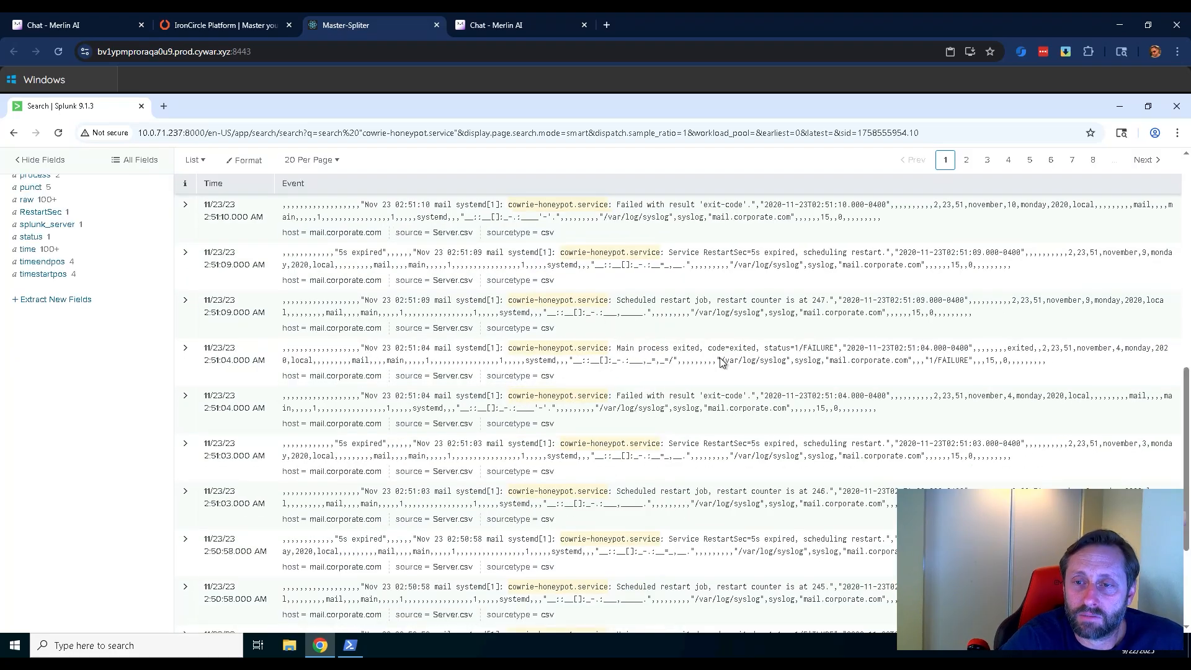
scroll(714, 539, "down", 3)
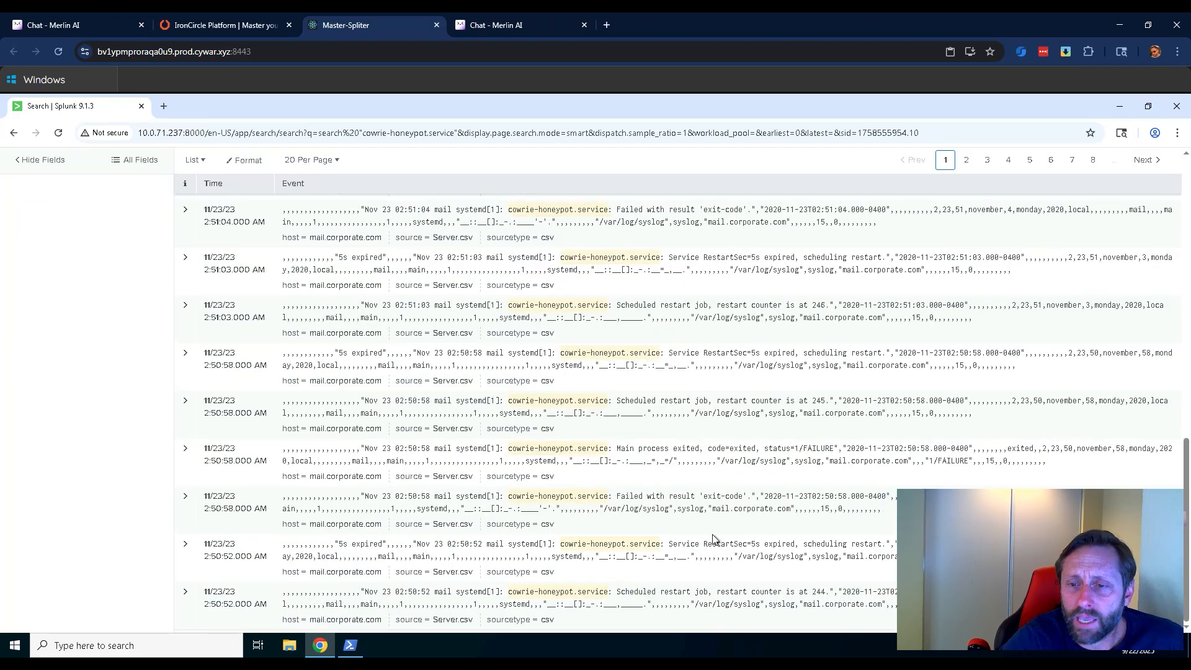
scroll(453, 410, "up", 10)
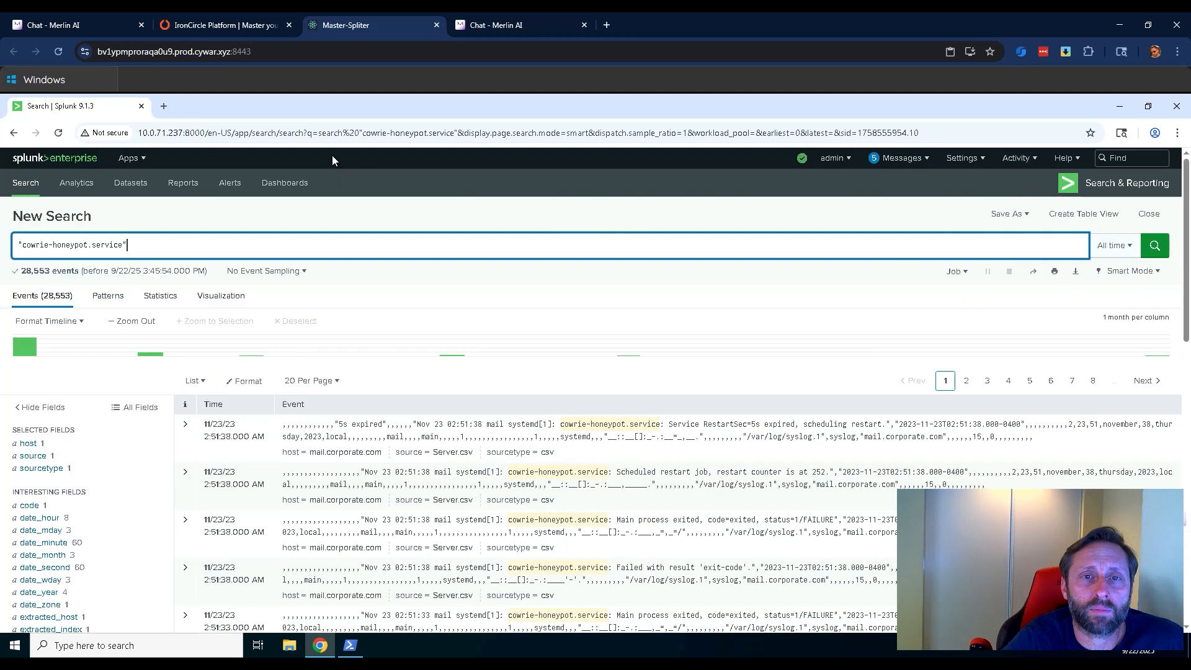
left_click(330, 381)
left_click(304, 442)
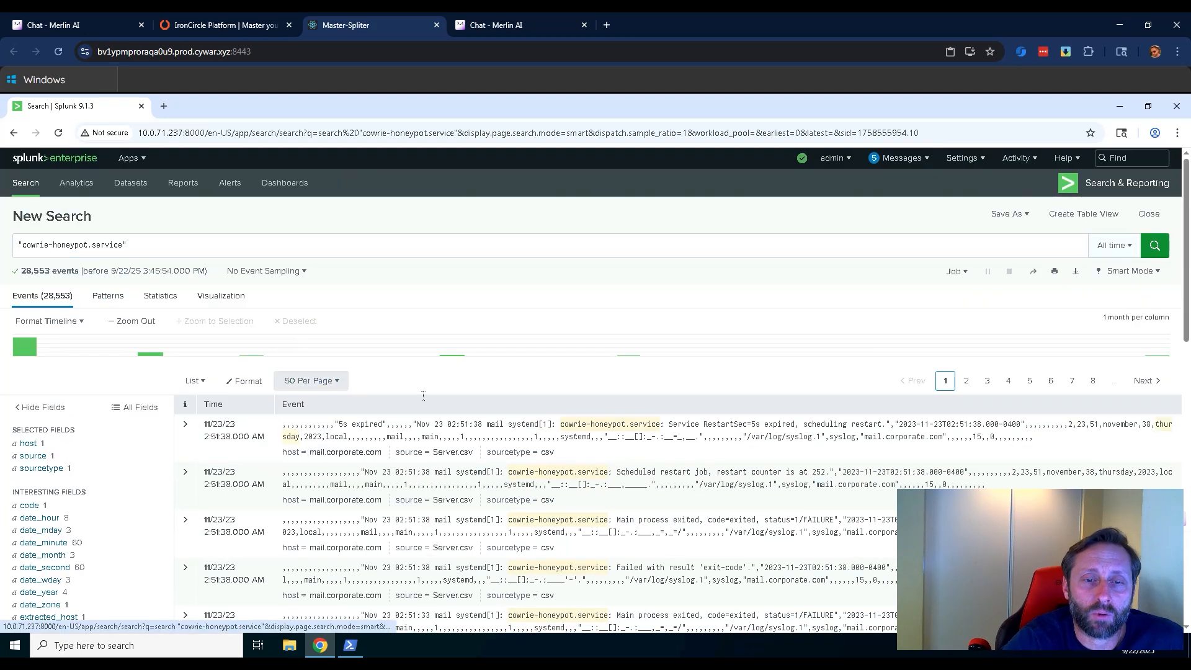
scroll(744, 382, "down", 6)
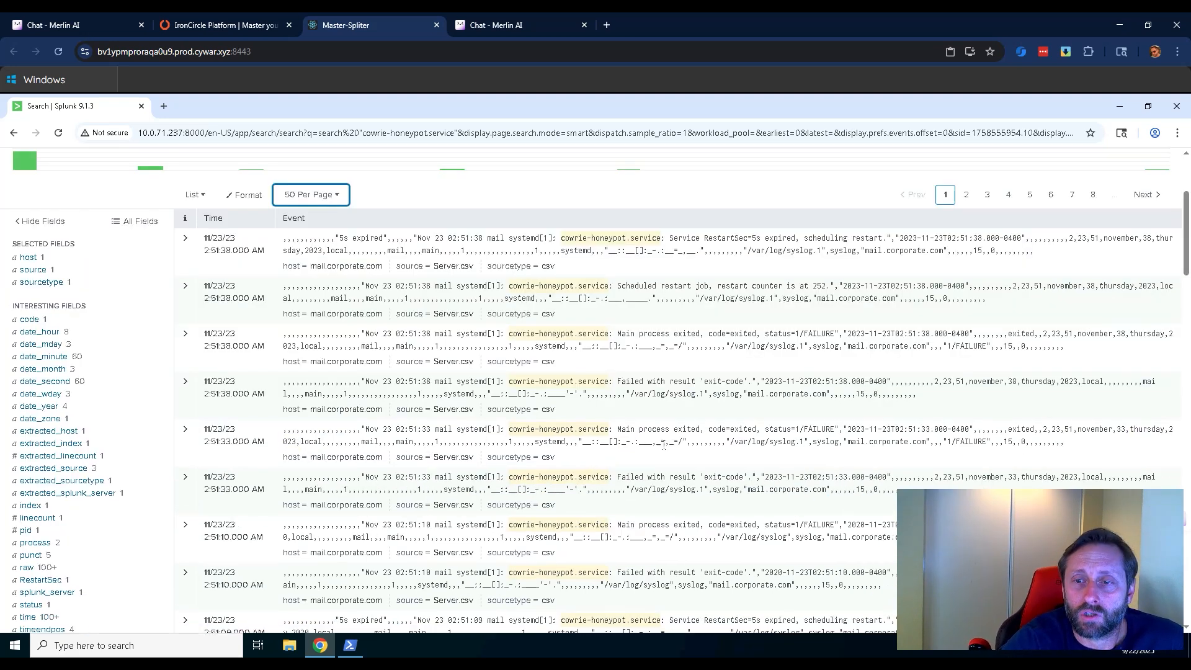
scroll(663, 444, "down", 20)
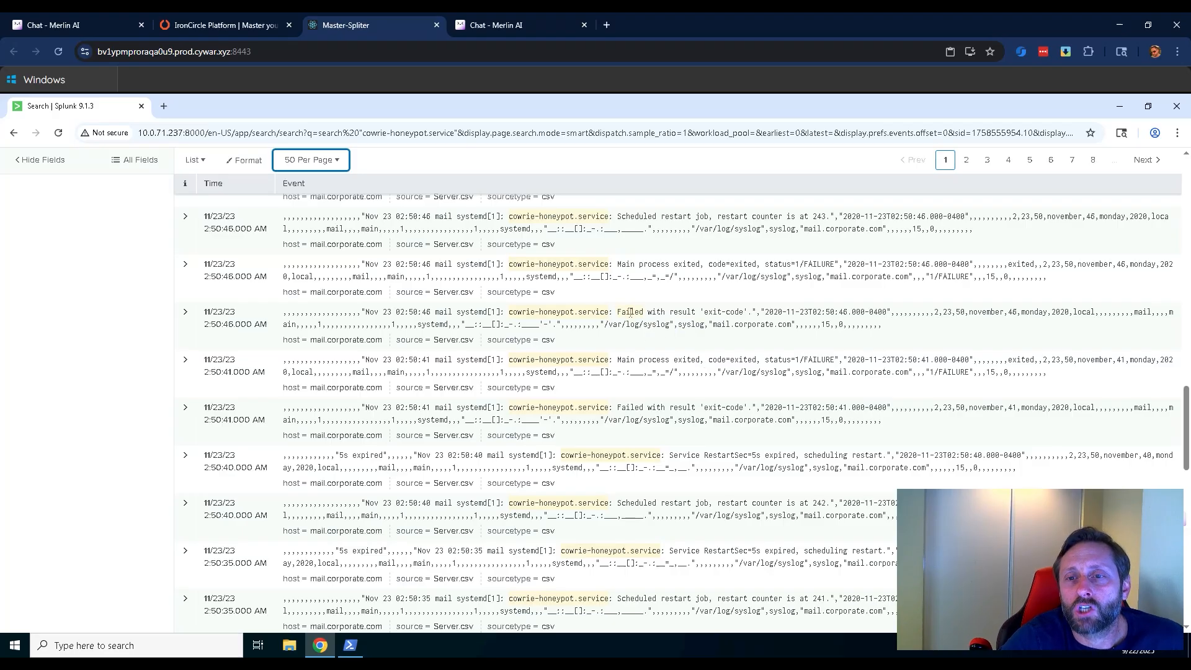
Replace the query with failed, run the search and look through the matching events.
scroll(630, 311, "up", 10)
left_click_drag(133, 239, 3, 241)
type("failed")
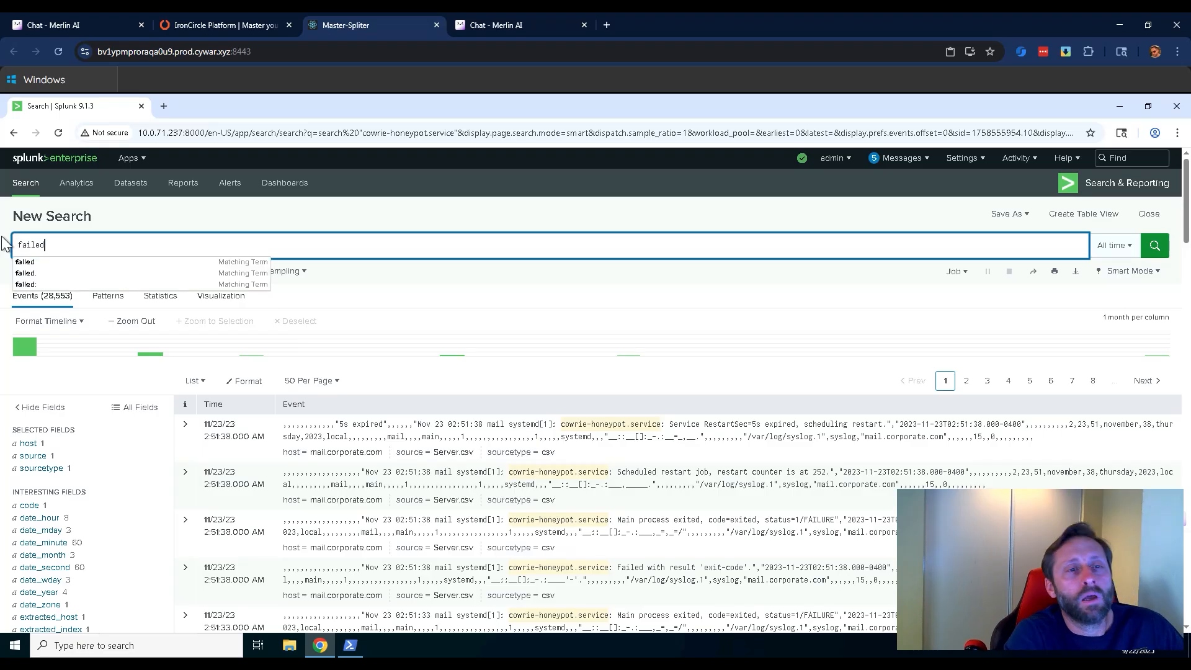
key("Return")
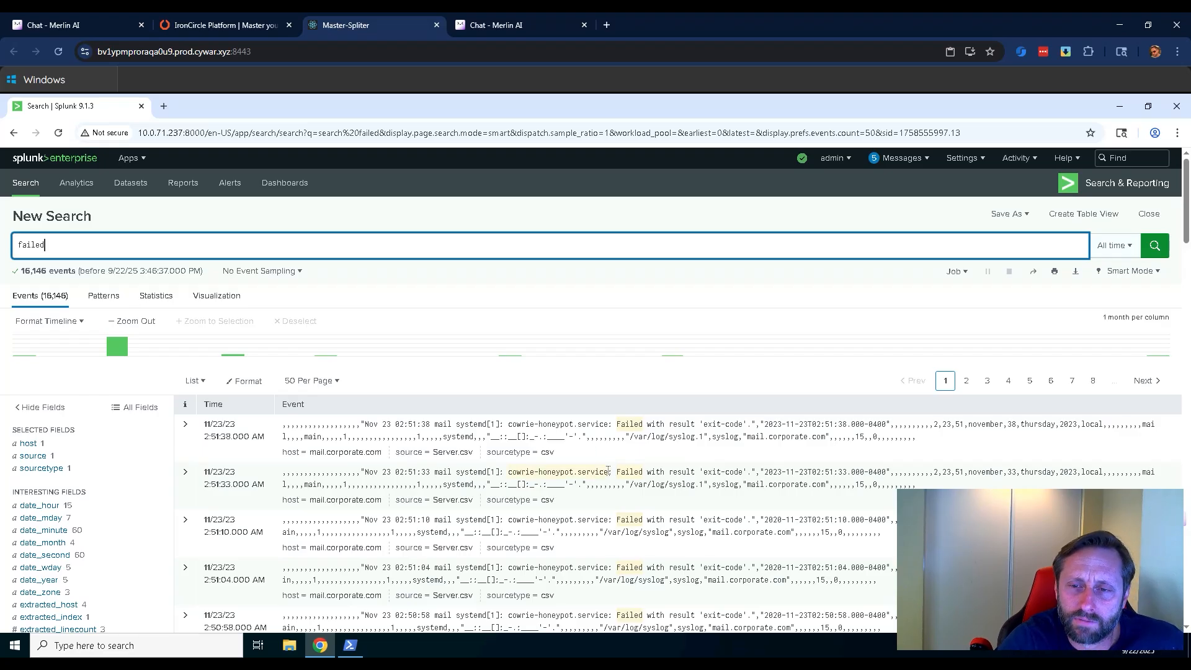
scroll(608, 471, "down", 10)
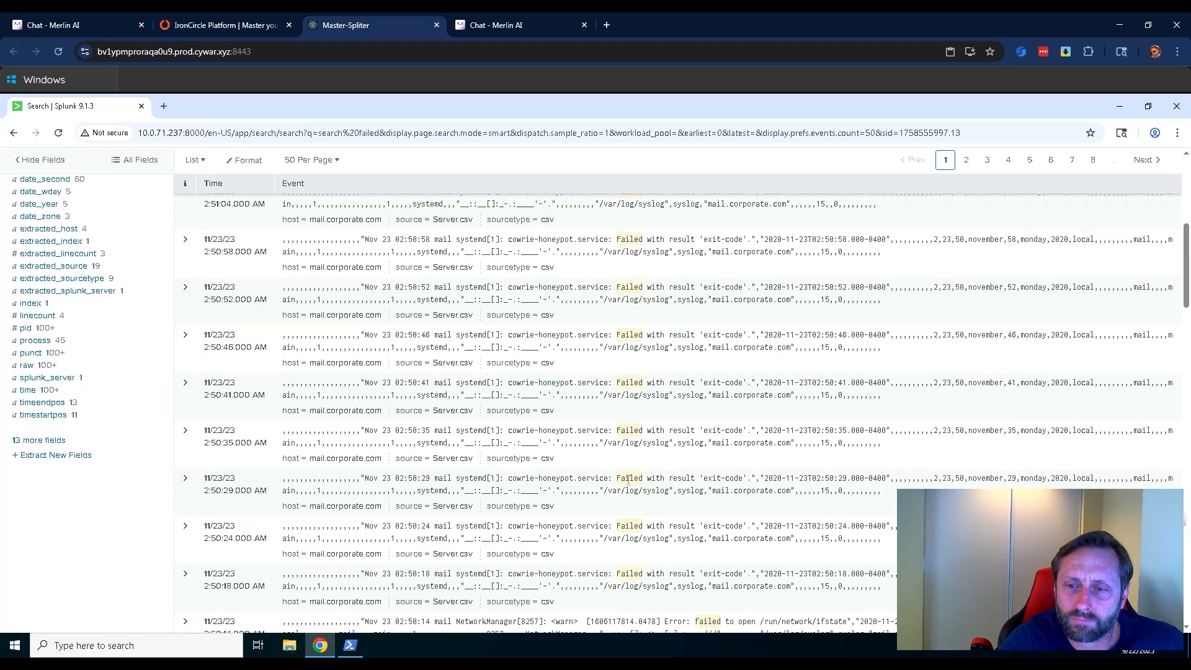
Read through the remaining events on the first page of results for failed, down to the oldest entries.
scroll(629, 479, "down", 1)
scroll(688, 415, "up", 1)
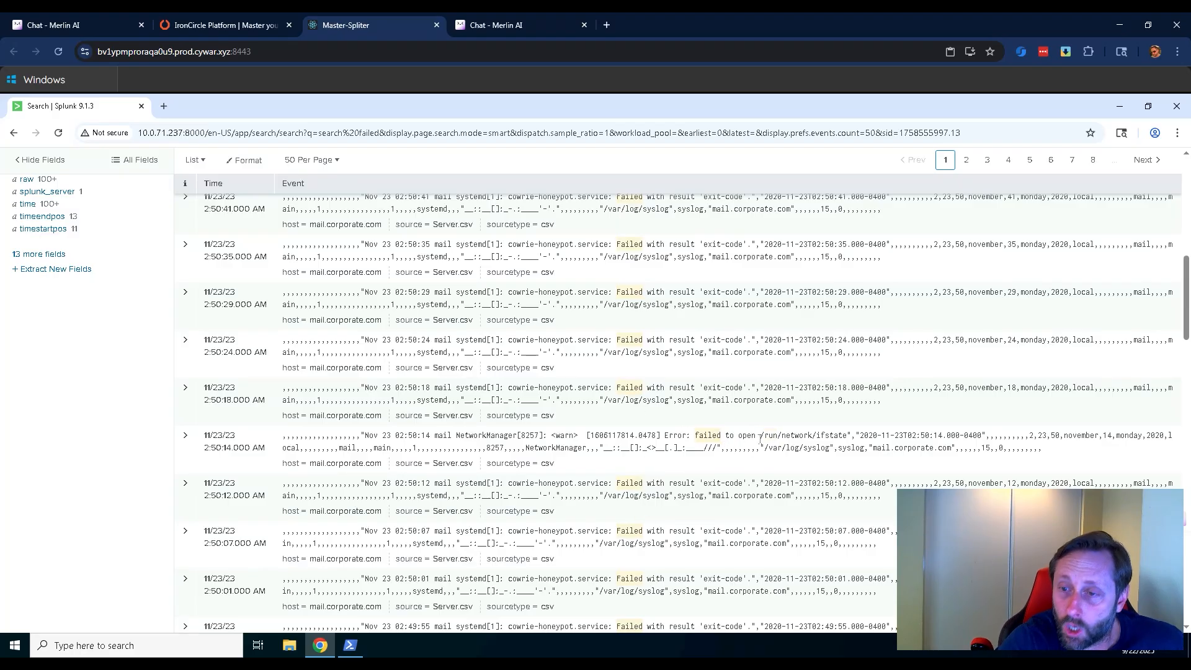
scroll(715, 431, "down", 8)
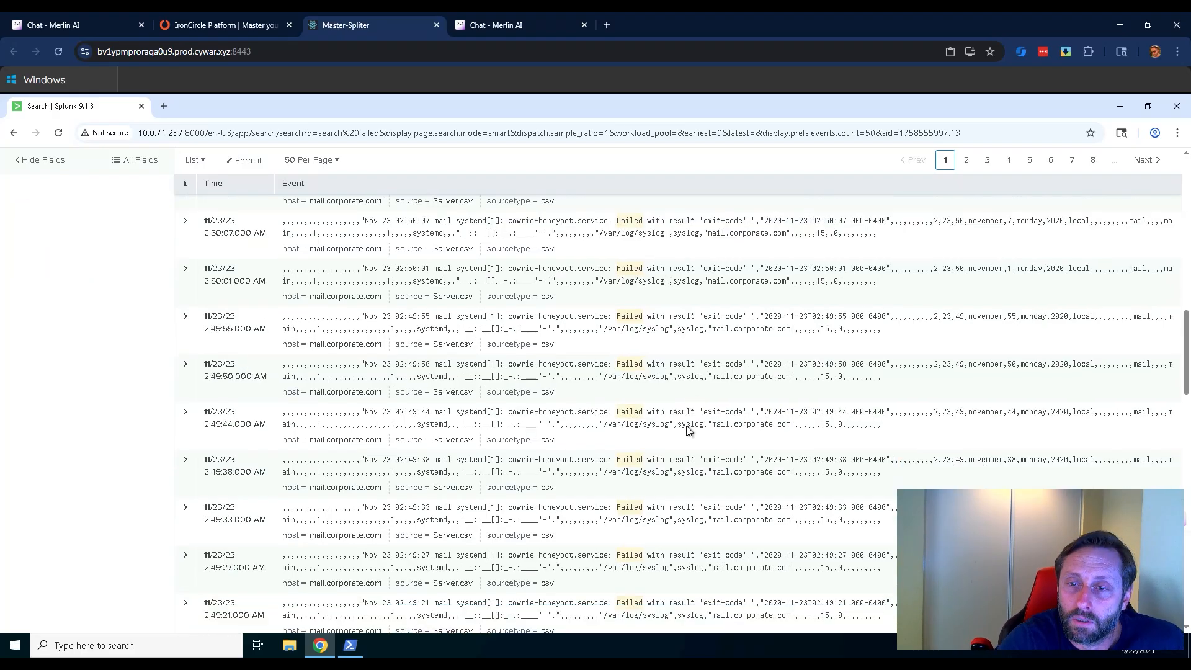
scroll(688, 427, "down", 3)
scroll(687, 426, "down", 15)
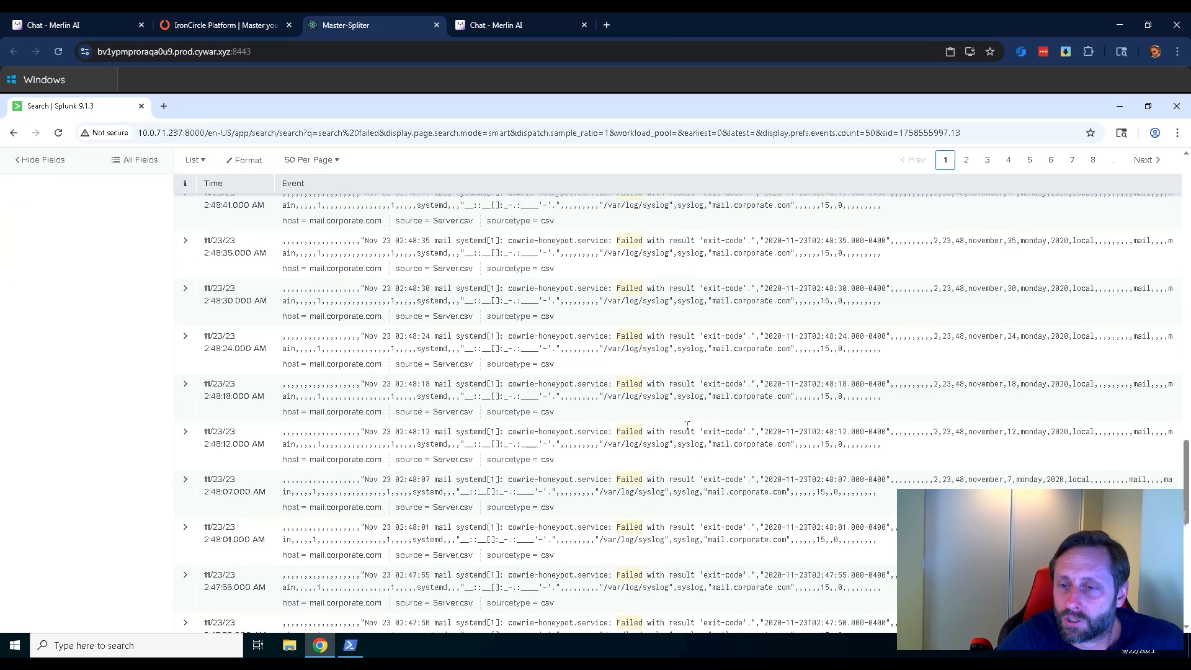
scroll(686, 426, "down", 1)
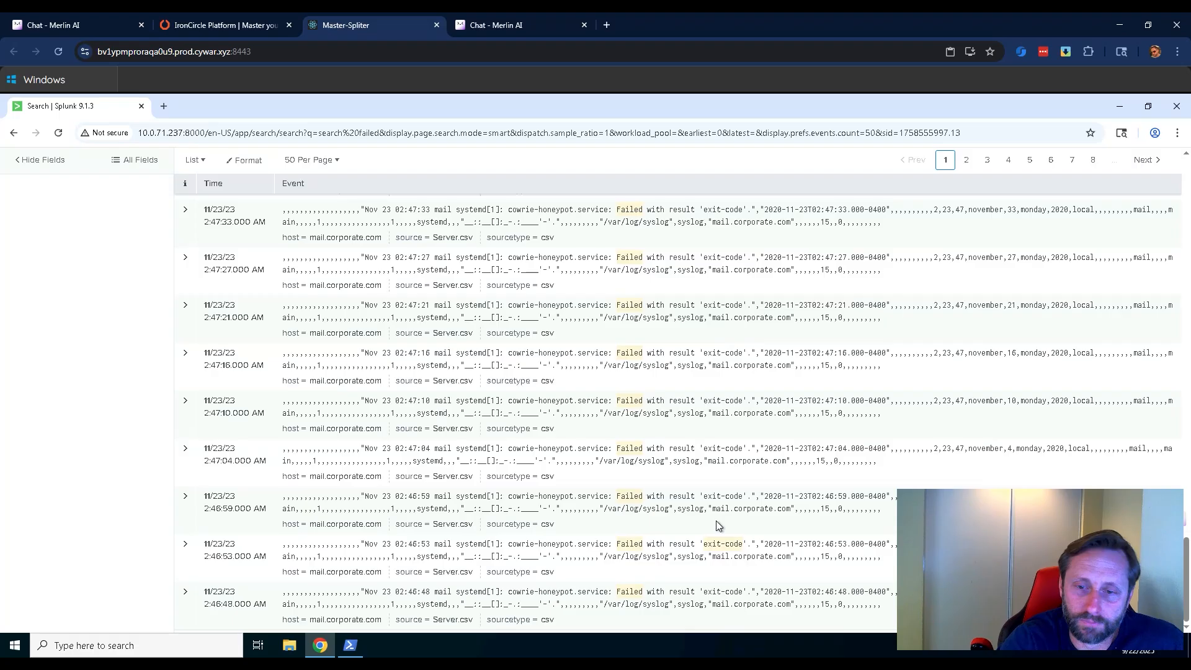
Replace the query with the mail account's username, run the search and look through that user's session events.
scroll(716, 520, "up", 20)
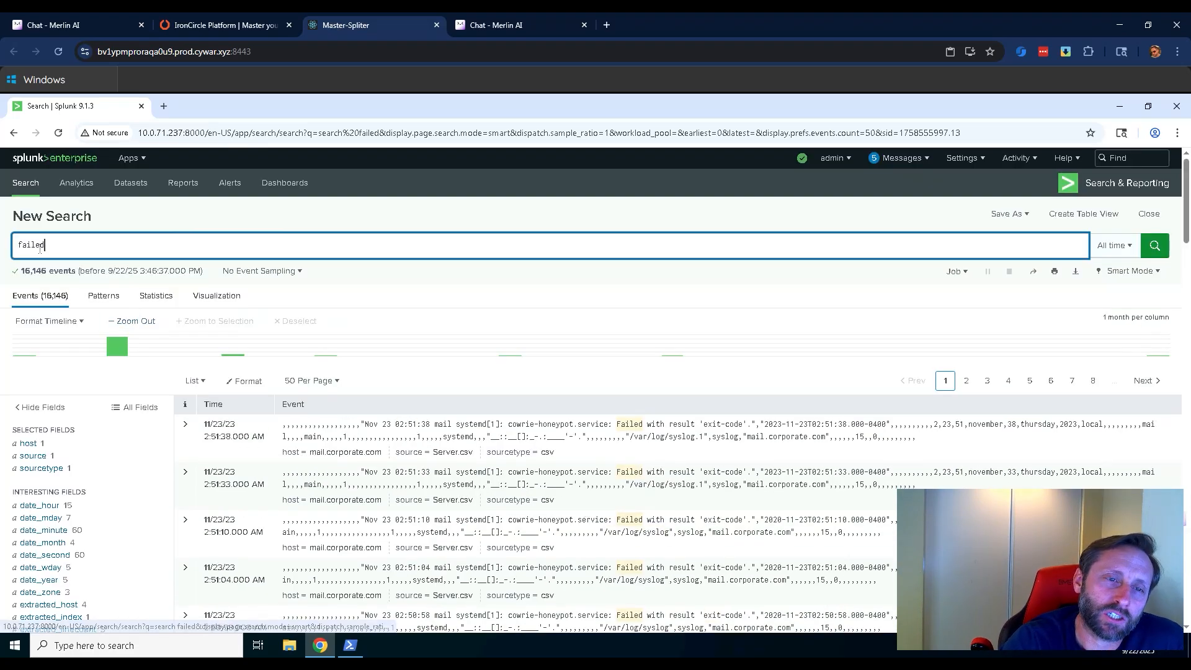
left_click_drag(45, 245, 13, 248)
type("johnd")
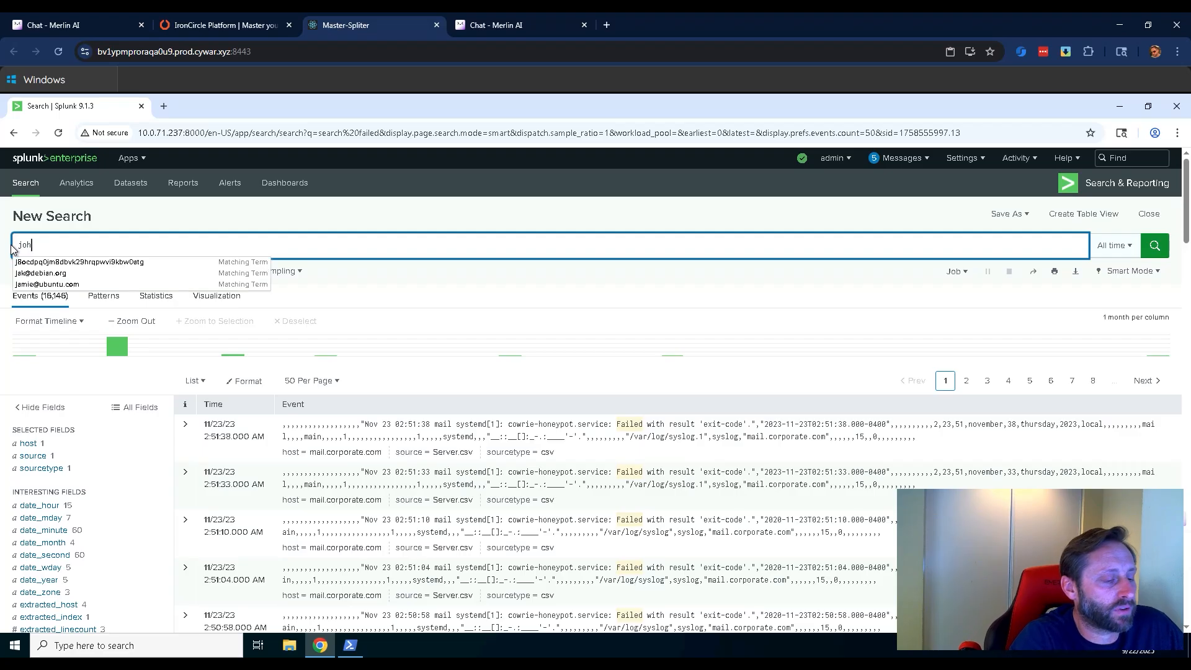
key("Return")
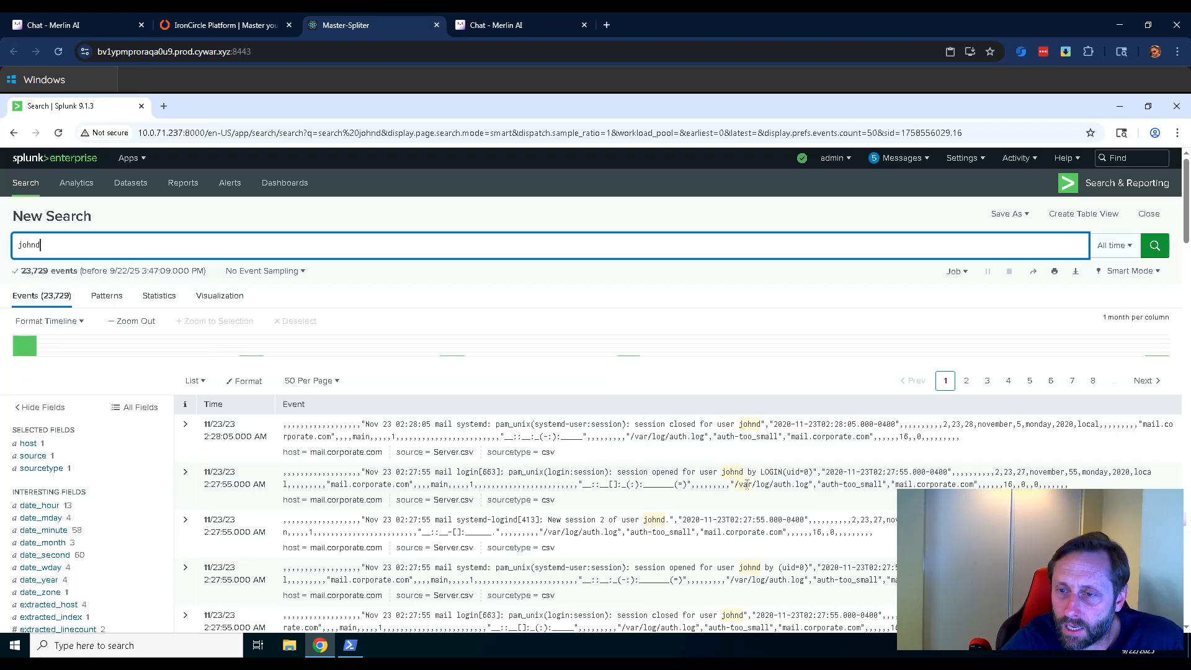
scroll(751, 487, "down", 3)
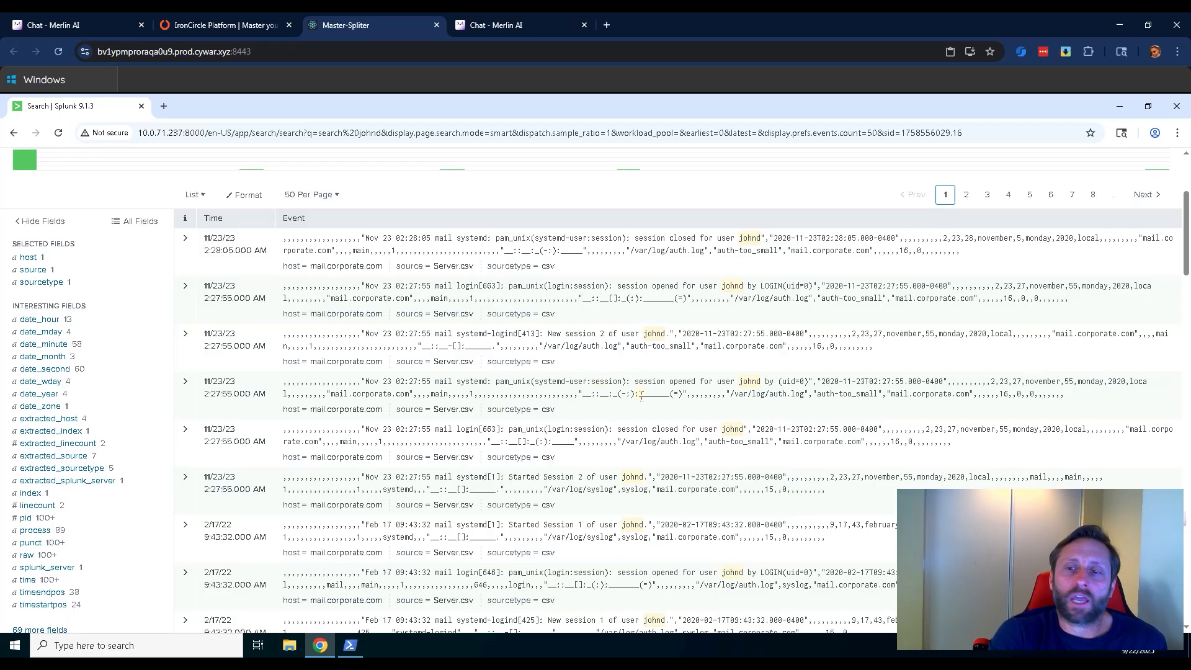
scroll(642, 396, "down", 6)
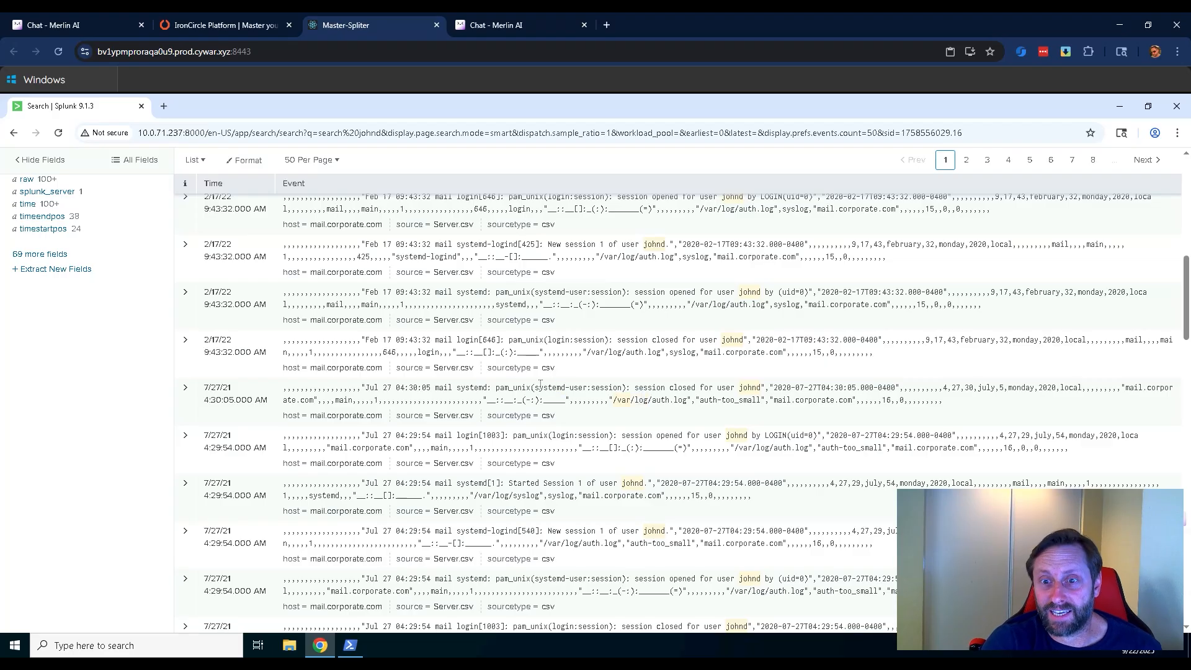
scroll(594, 441, "down", 3)
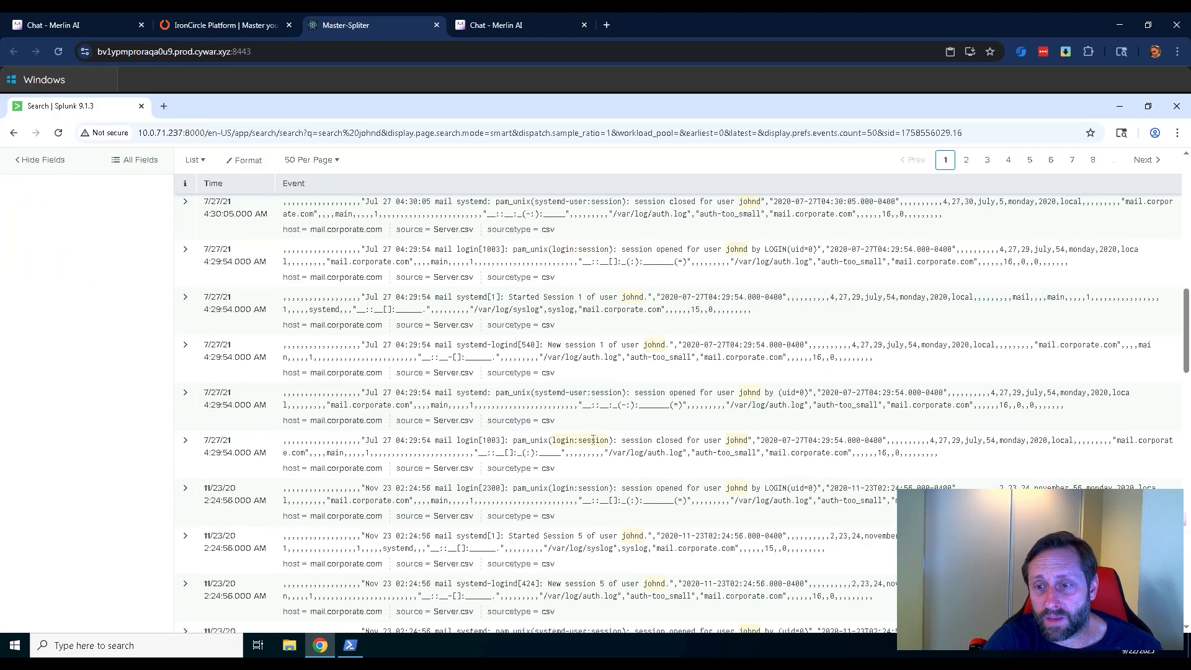
scroll(594, 441, "down", 3)
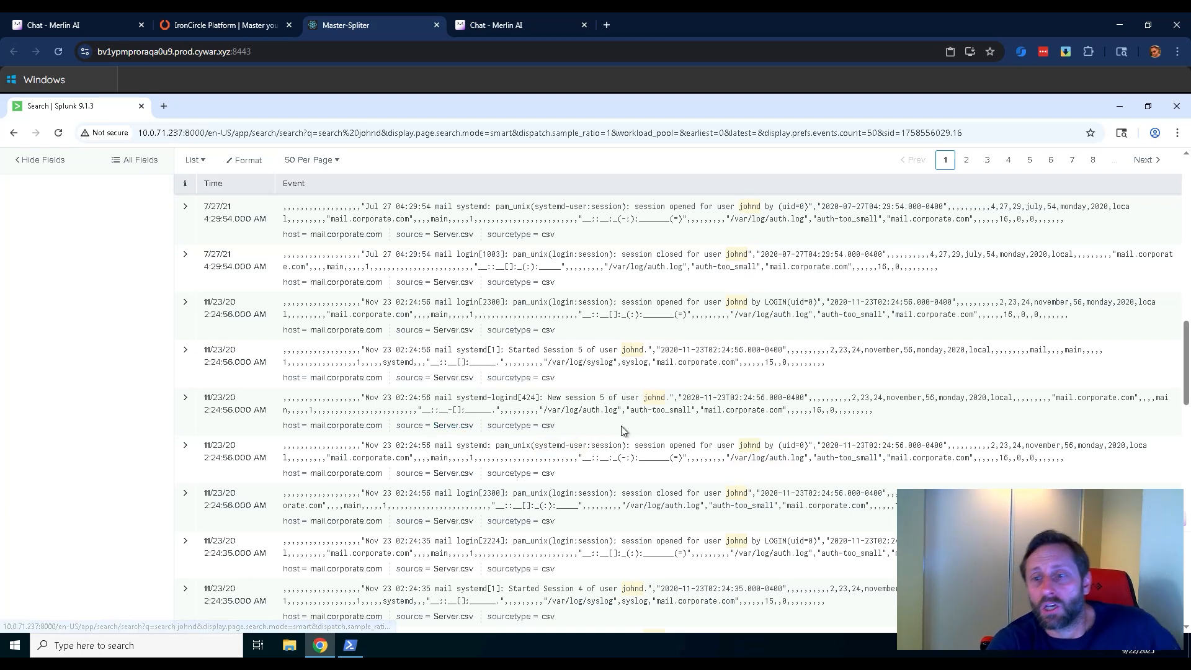
scroll(623, 431, "down", 3)
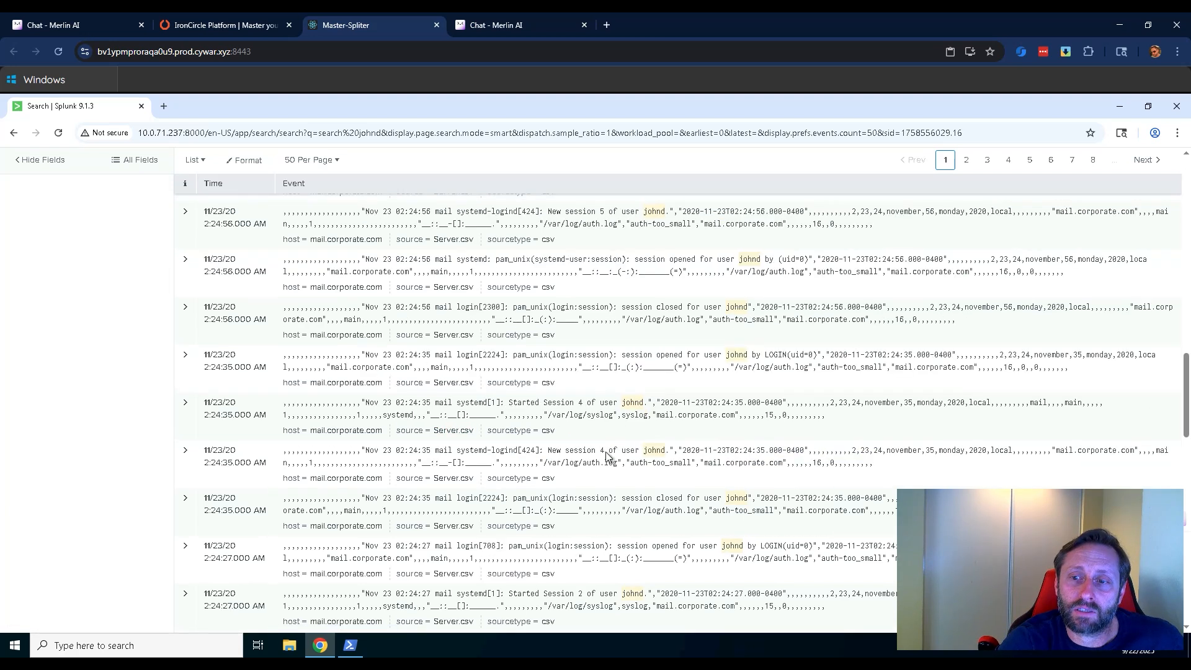
Replace the query with failed login, run the search and examine the source IP addresses in the matching events.
scroll(523, 480, "up", 18)
left_click_drag(54, 244, 12, 247)
type("f")
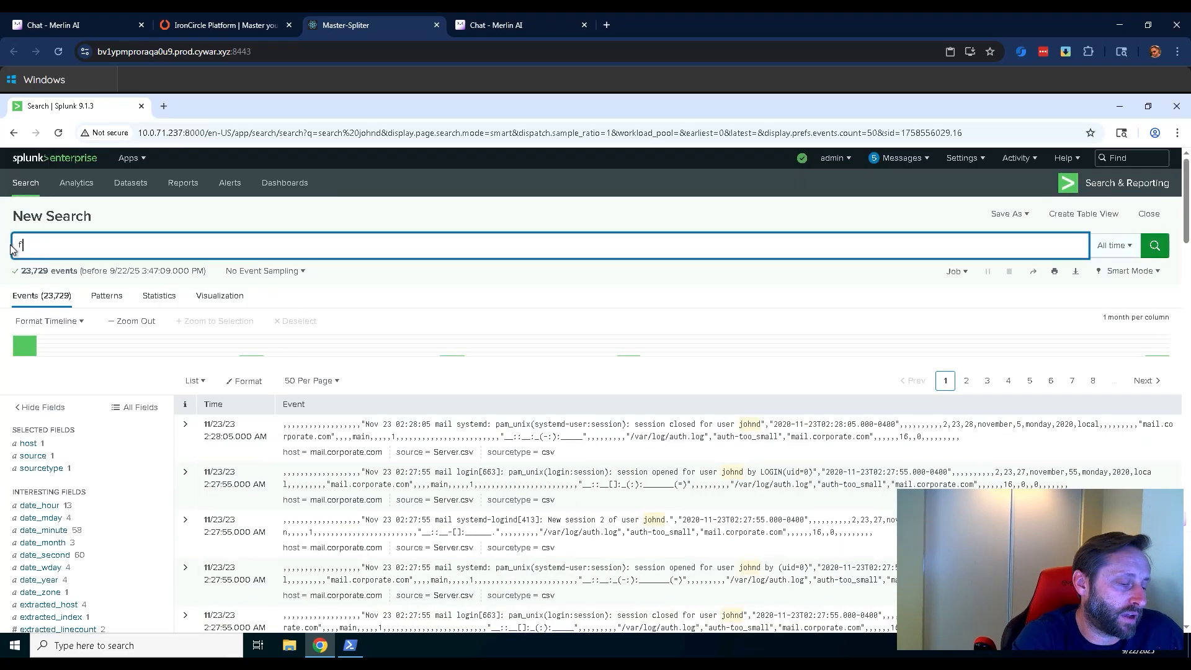
type("ailed lo")
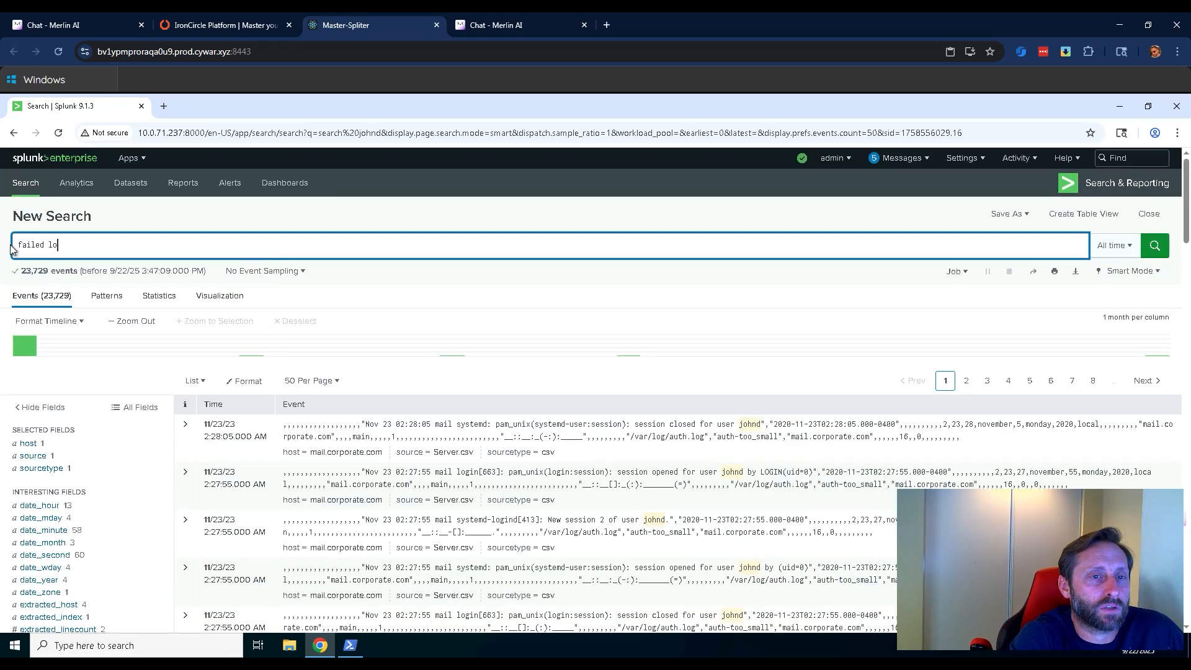
type("gin")
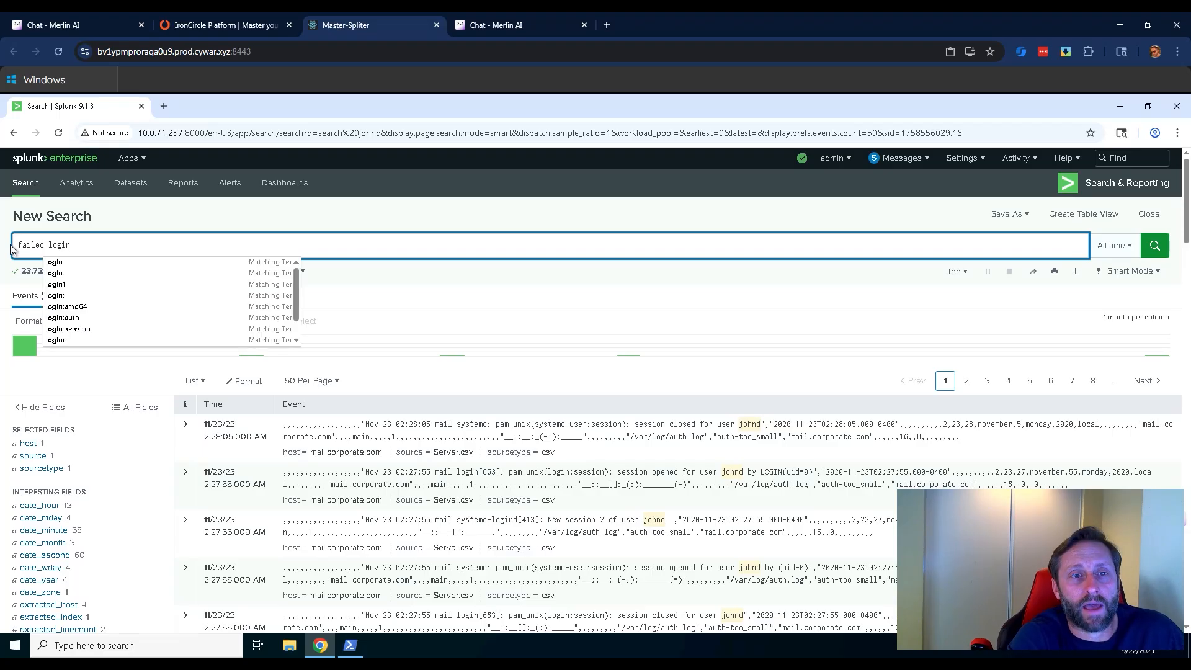
key("Return")
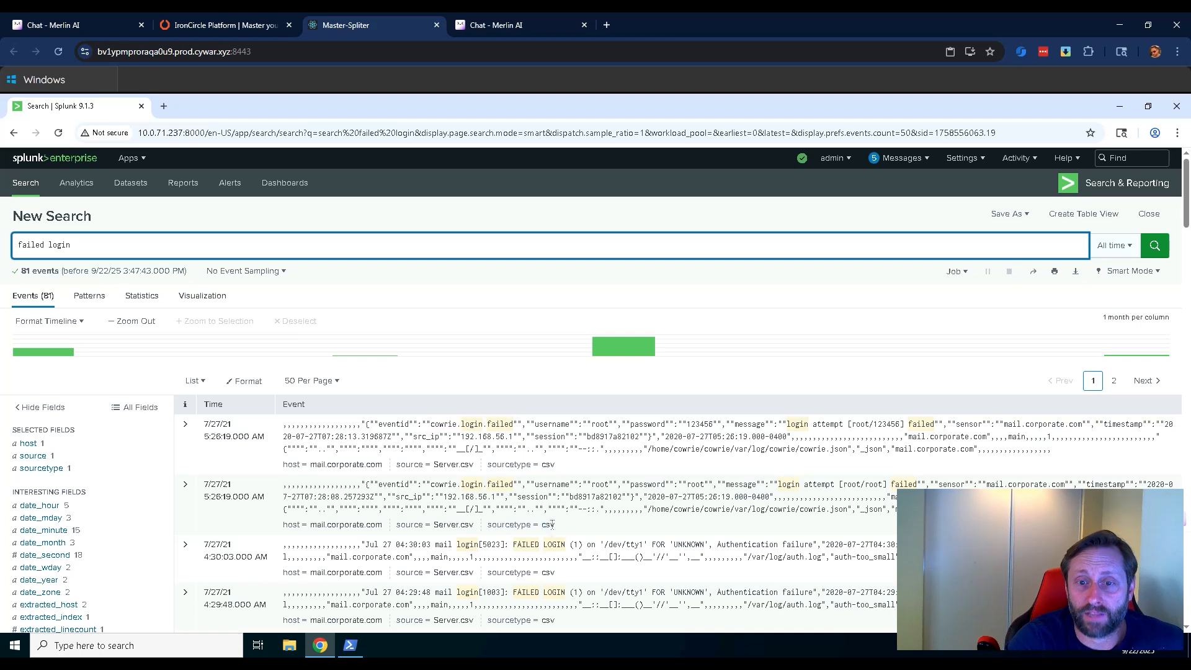
scroll(552, 524, "down", 3)
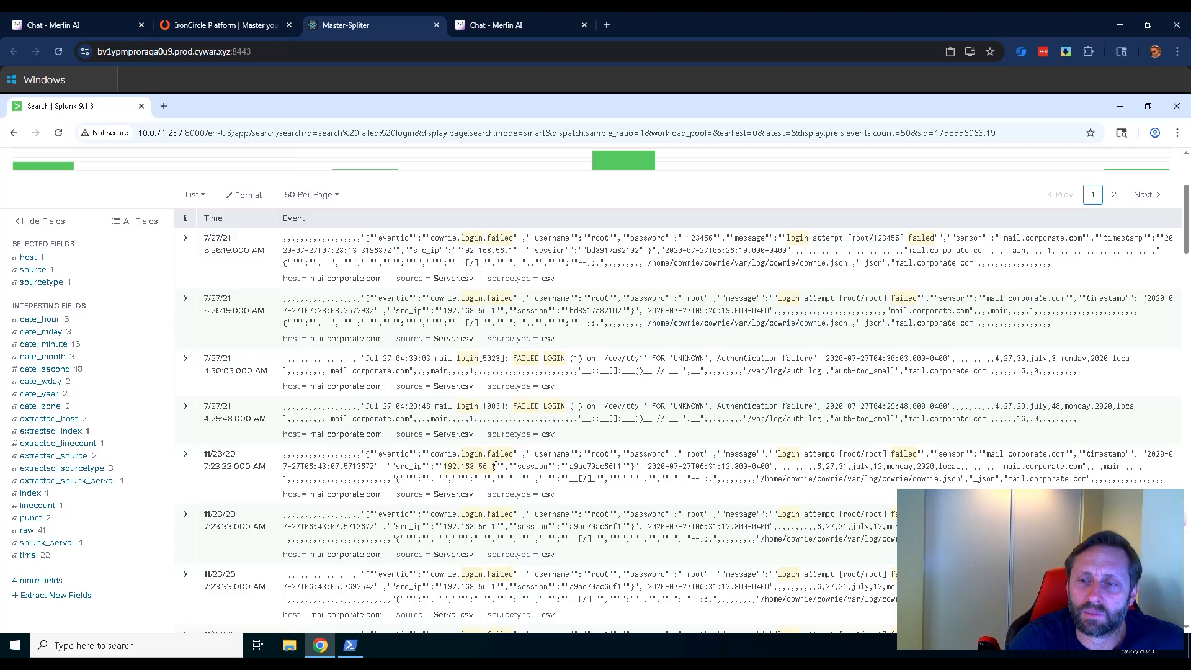
Search for the source address 192.168.56.1 in place of the current query and look through its events.
scroll(254, 336, "up", 3)
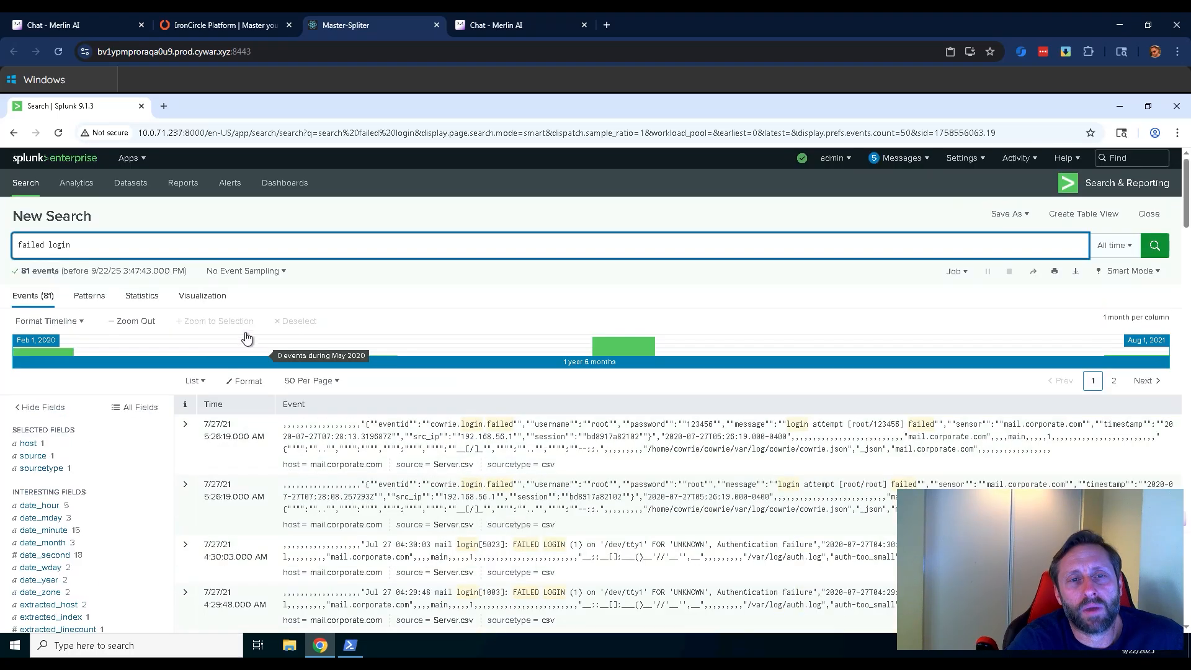
left_click_drag(96, 245, 17, 252)
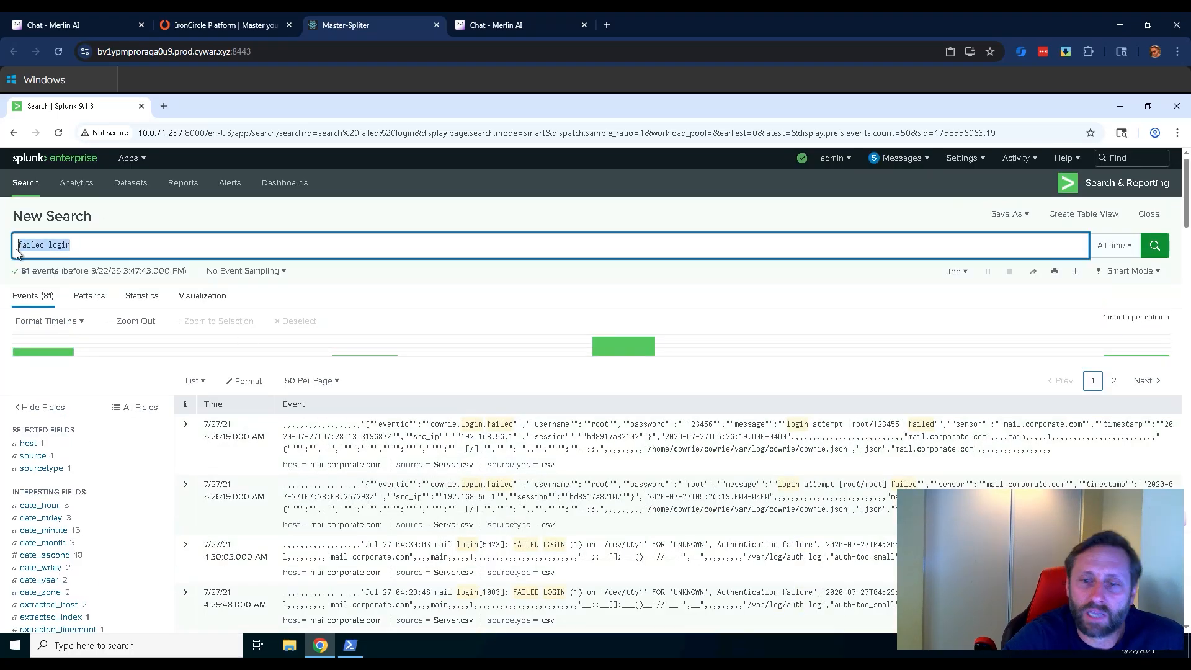
type("192.16")
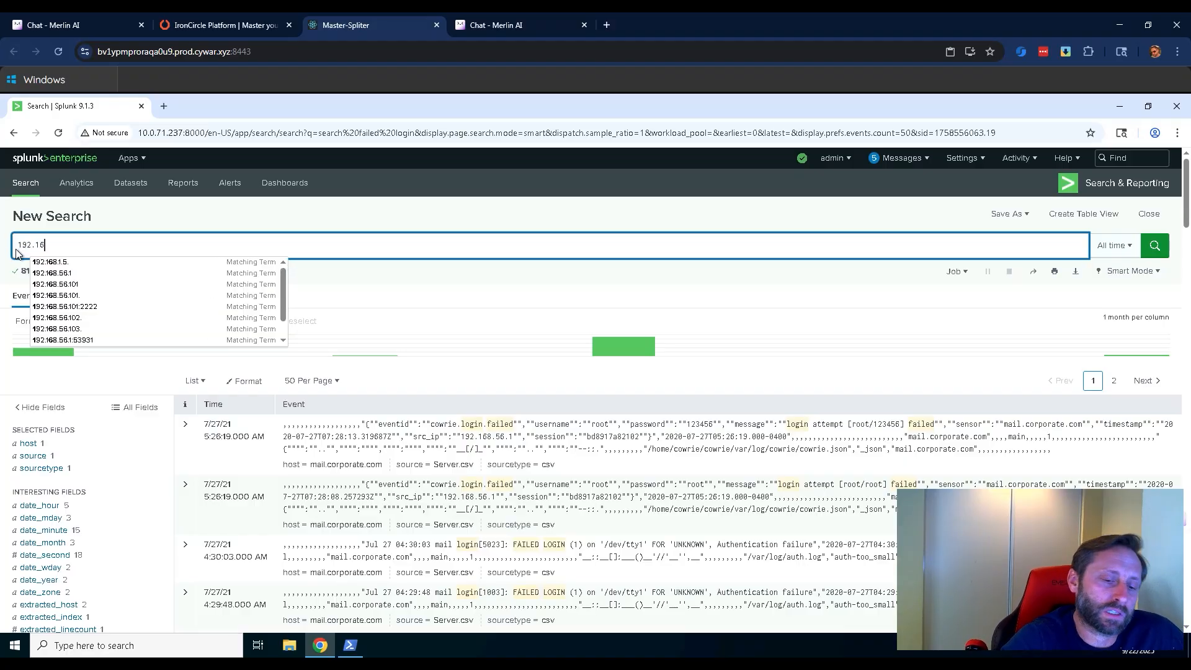
type("8.56.1")
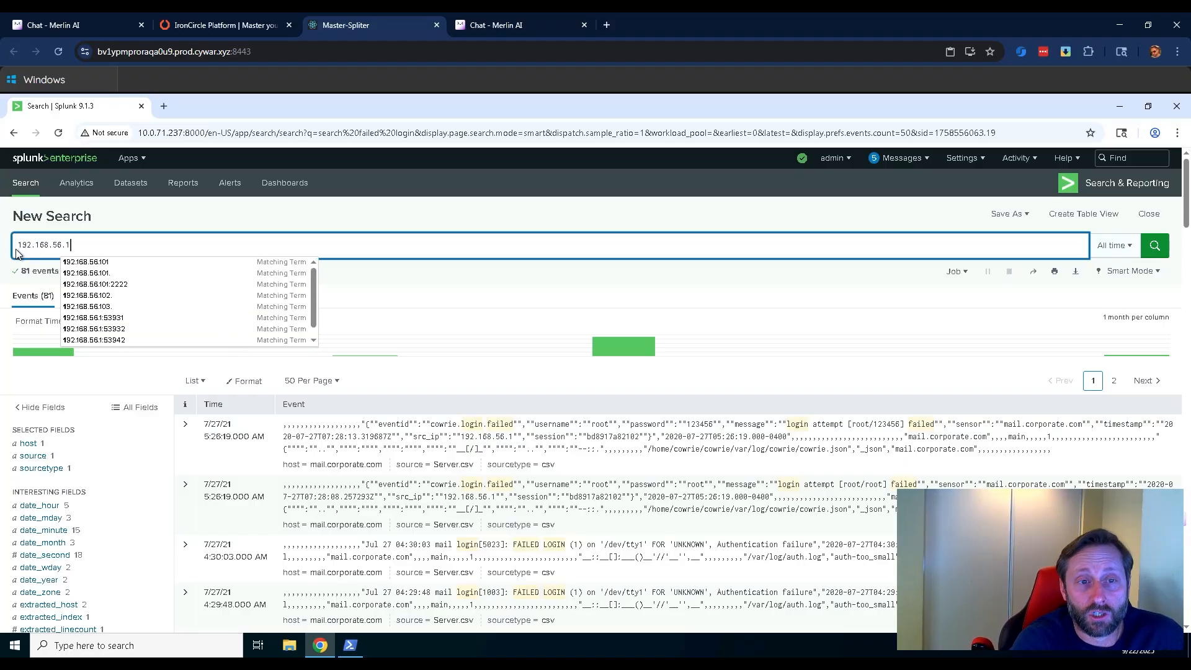
key("Return")
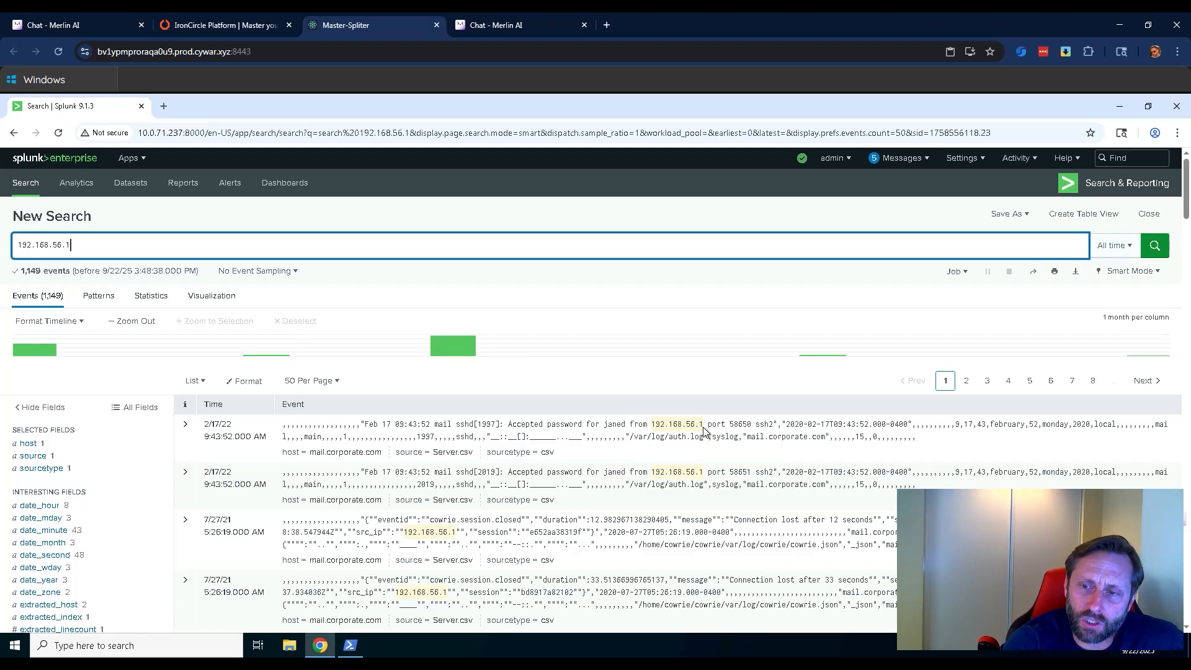
scroll(668, 530, "down", 2)
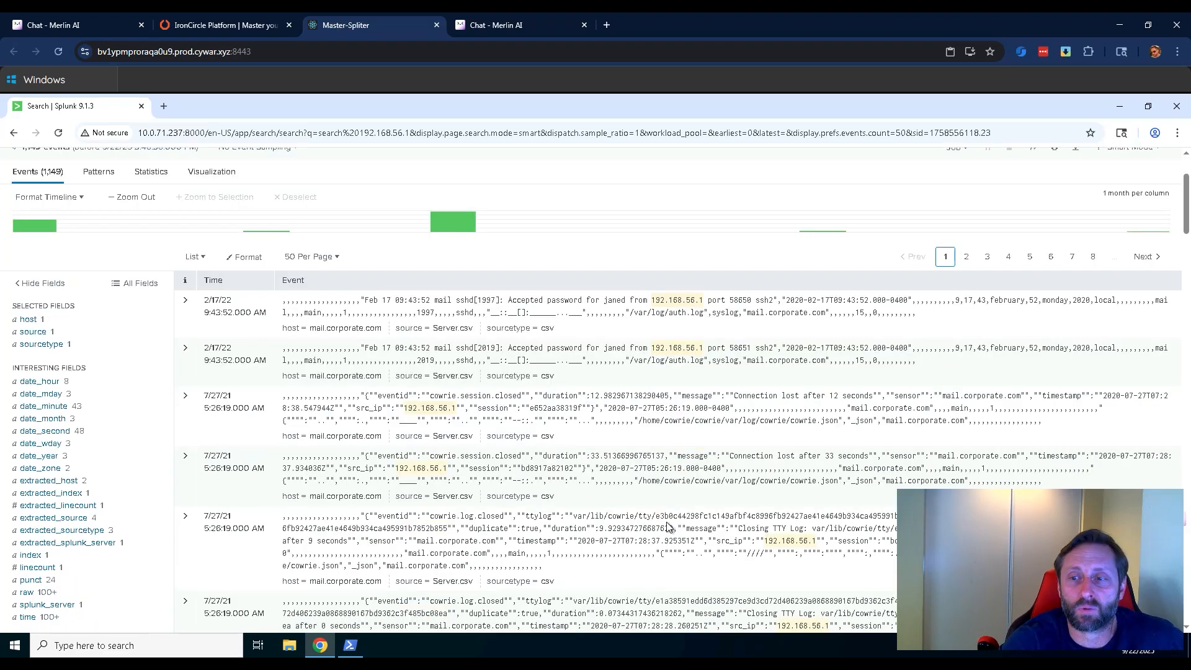
Narrow the search to 192.168.56.1 login failed and look through the matching login attempts.
scroll(654, 534, "up", 2)
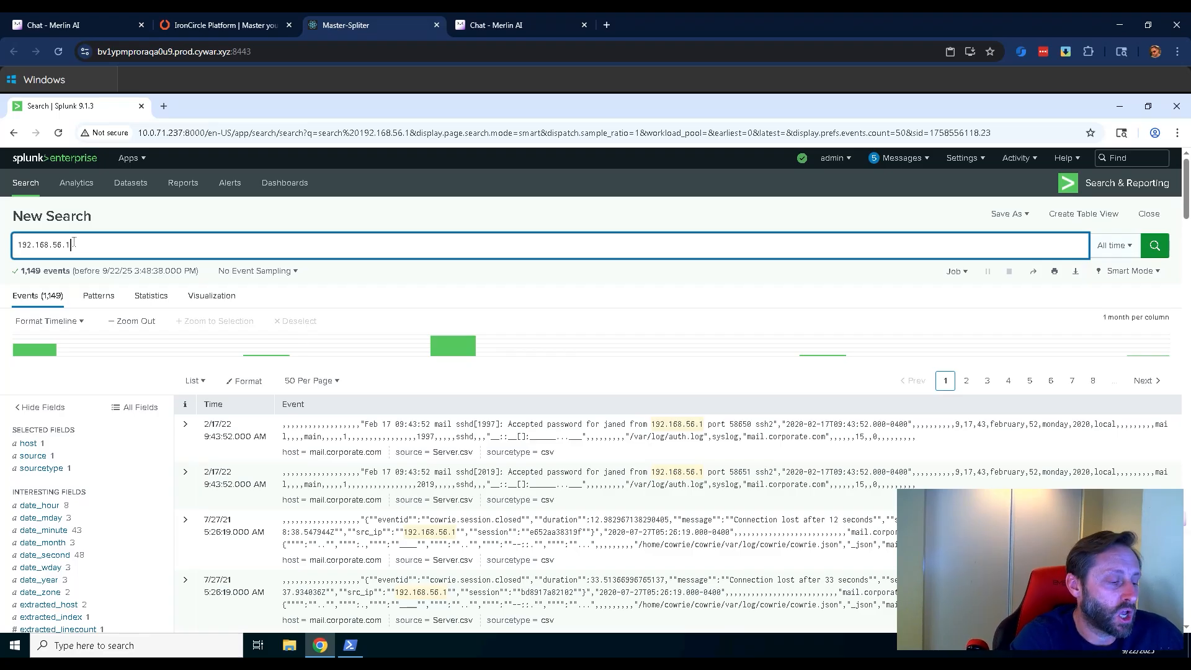
type("log")
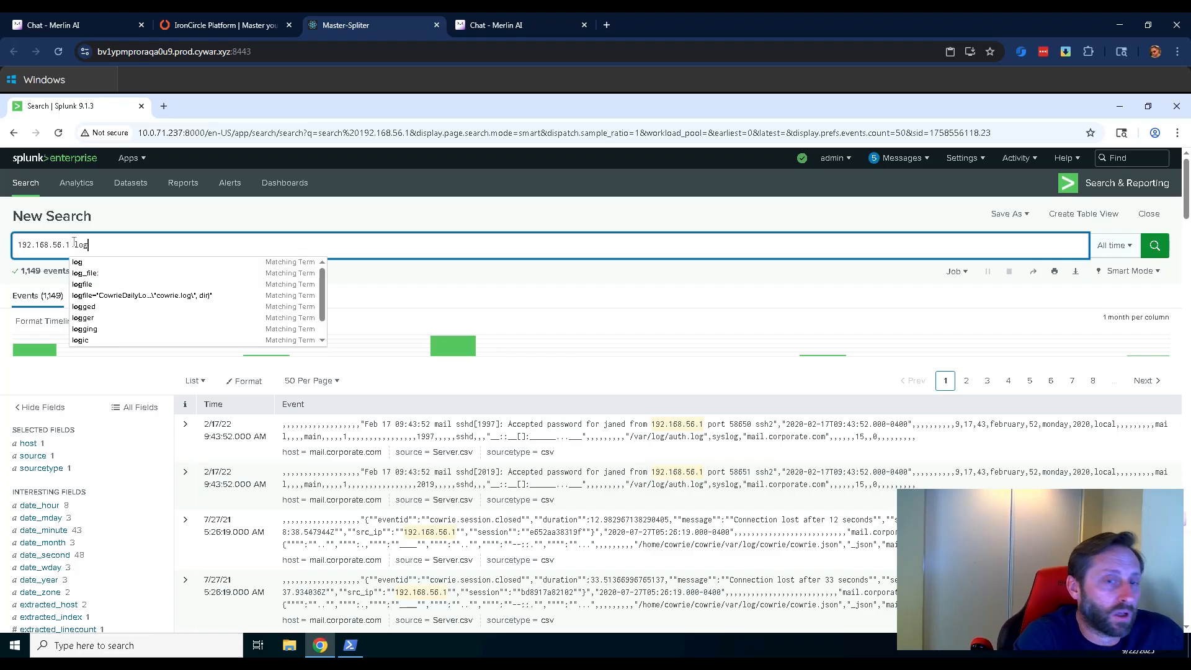
type("in failed")
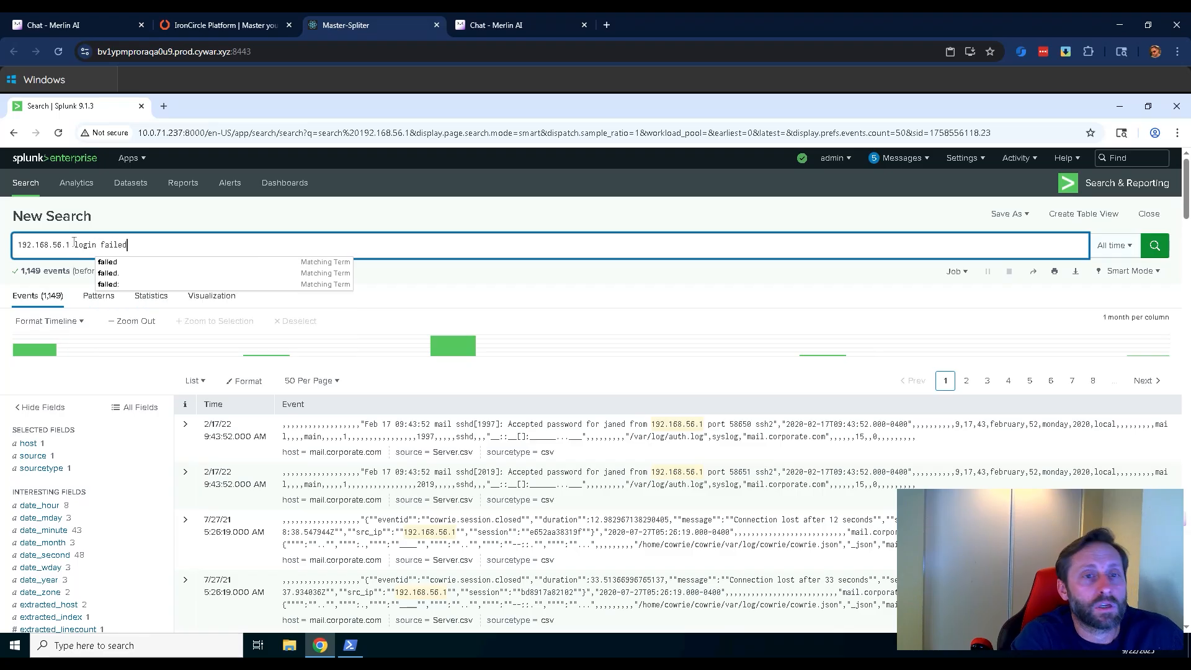
key("Return")
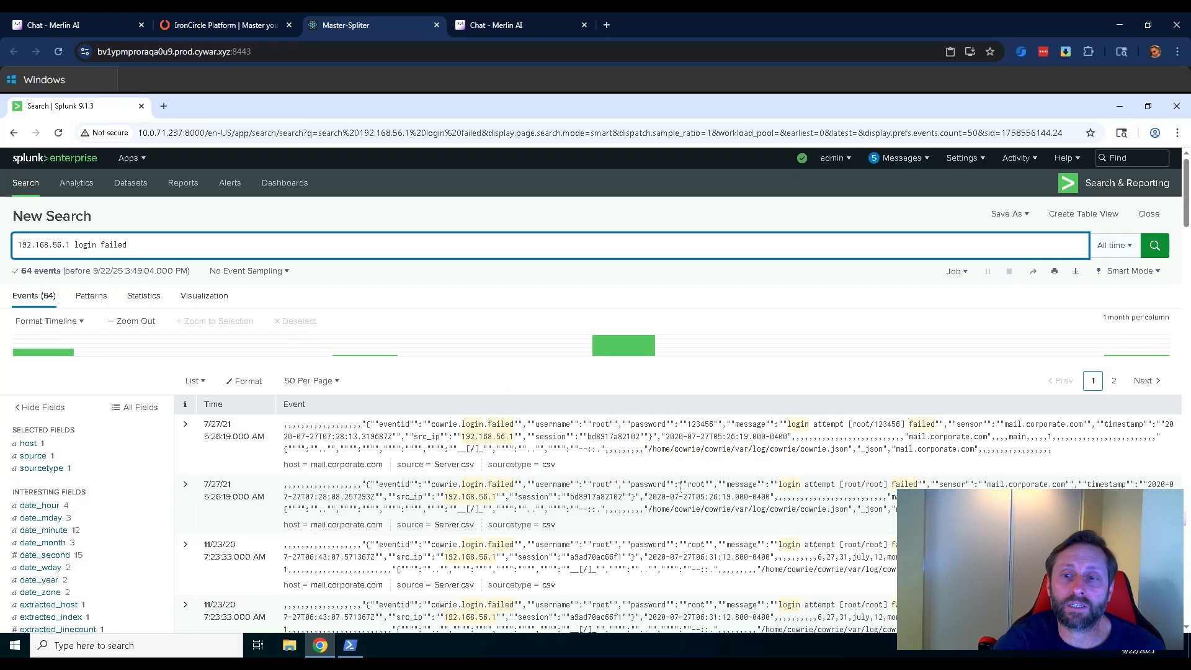
scroll(755, 509, "down", 5)
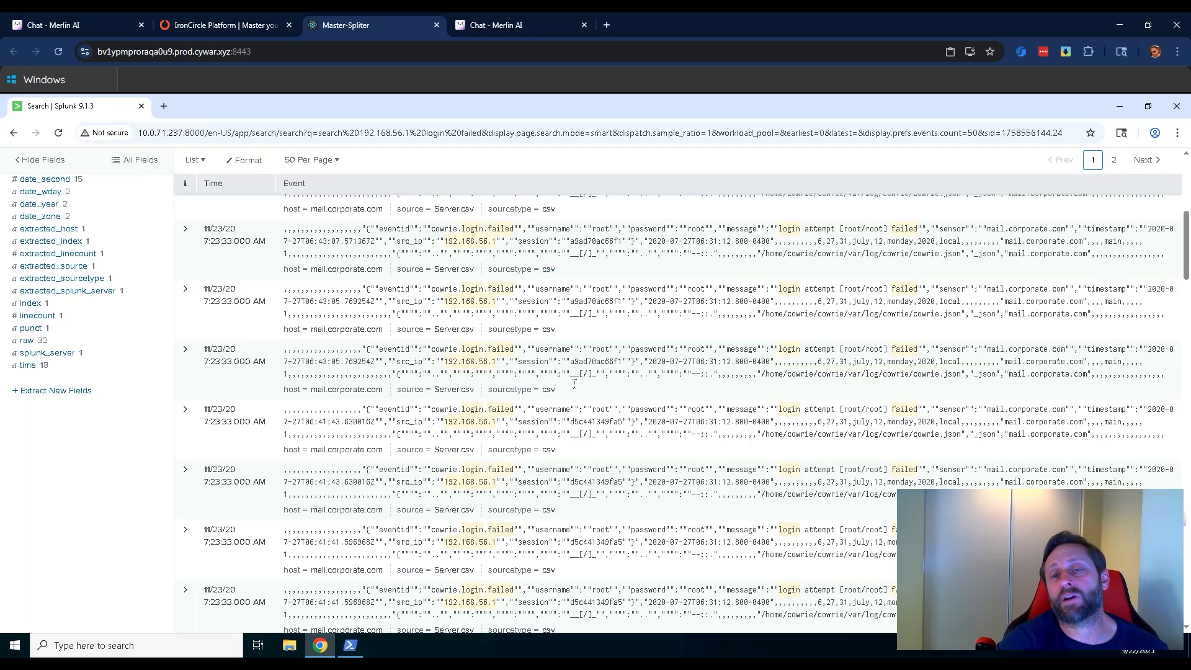
scroll(571, 384, "up", 3)
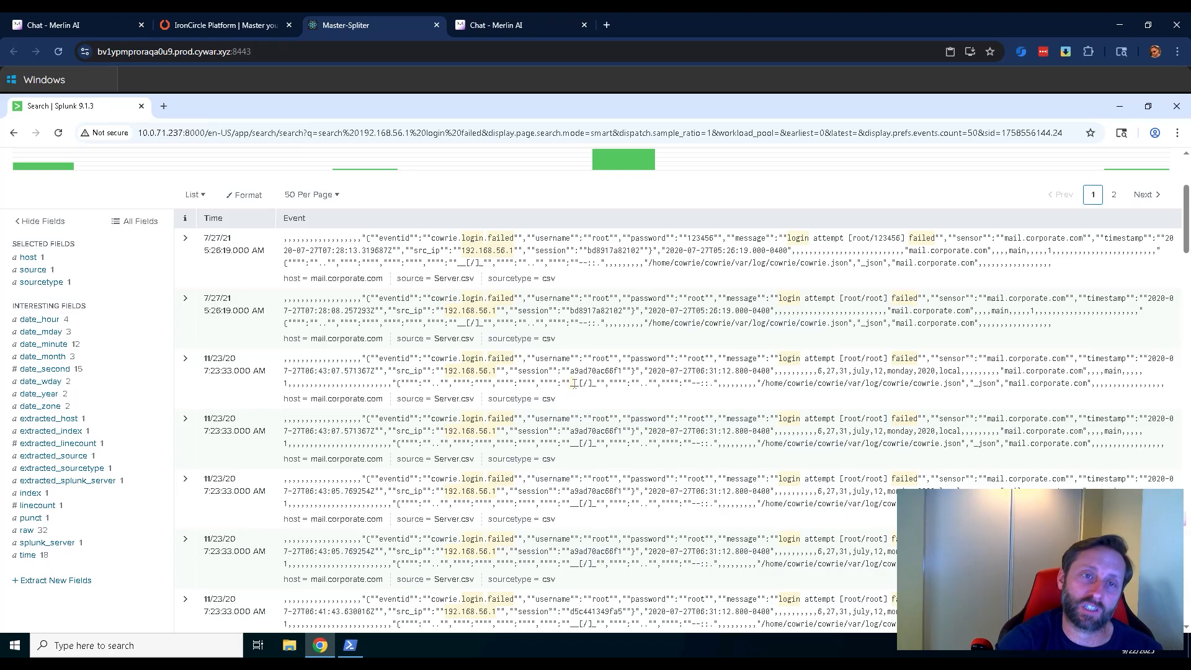
Expand the first failed login event, examine its field values and collapse the details.
left_click(184, 241)
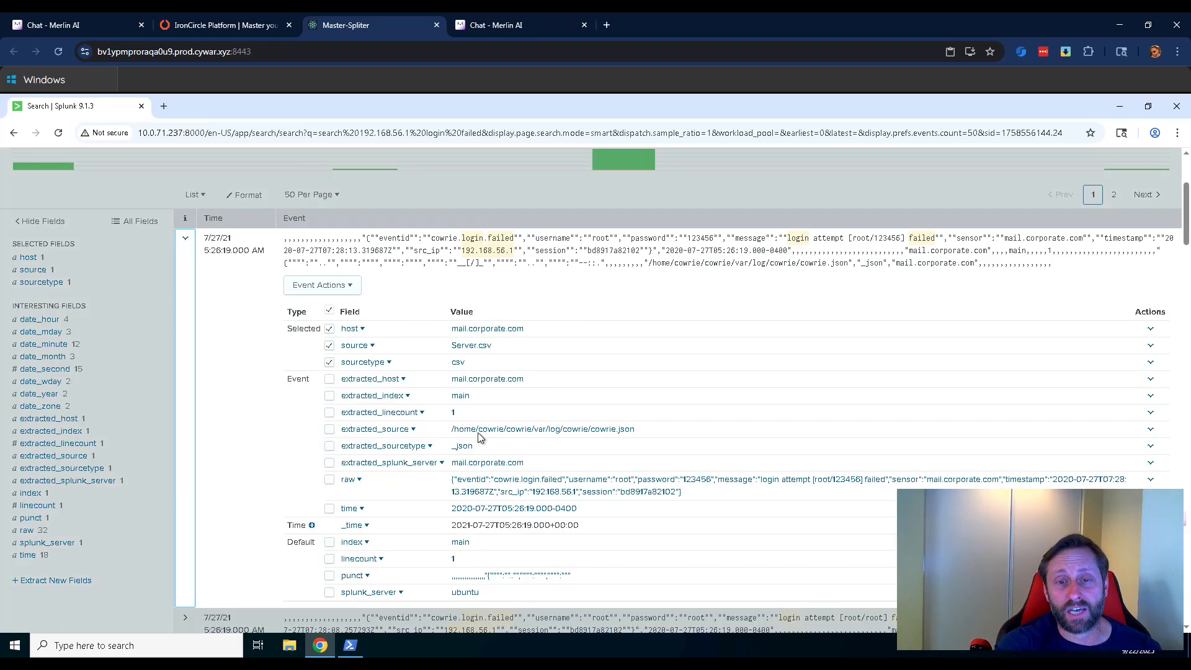
scroll(536, 397, "up", 3)
scroll(535, 404, "down", 3)
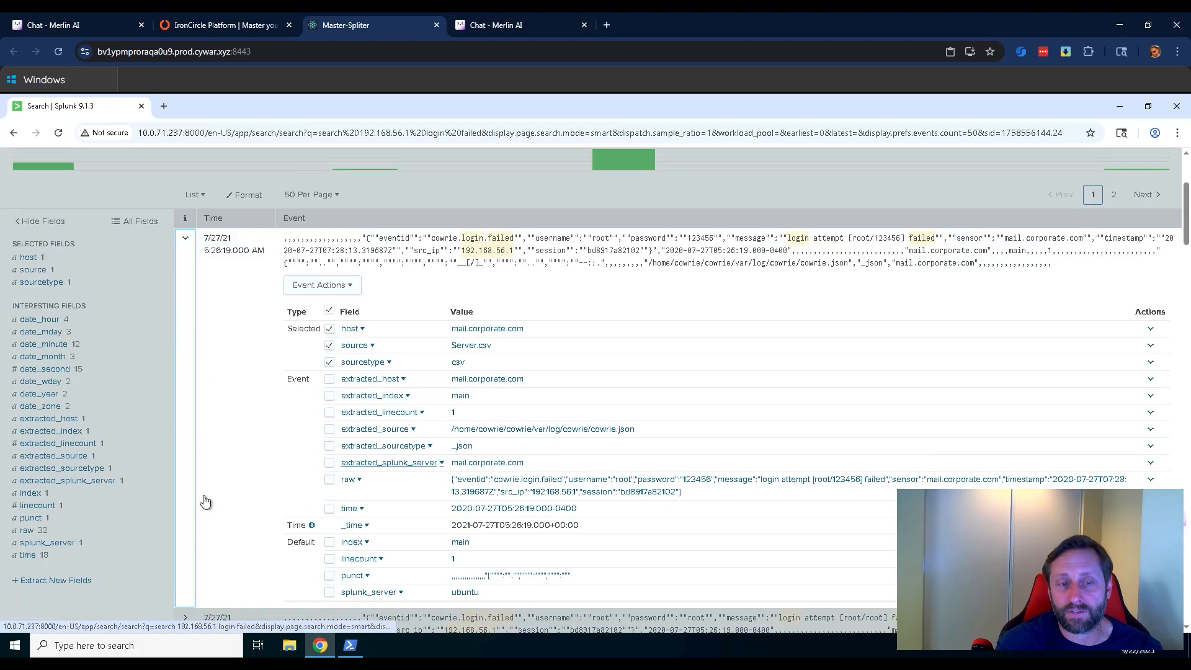
left_click(75, 590)
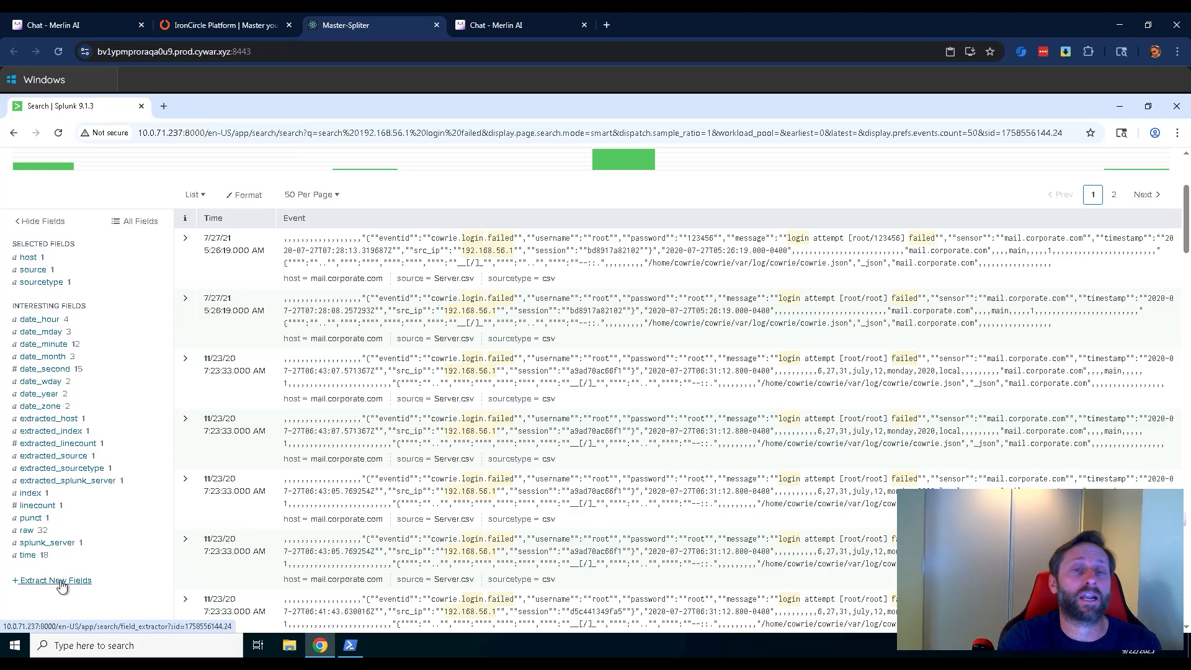
scroll(553, 488, "up", 3)
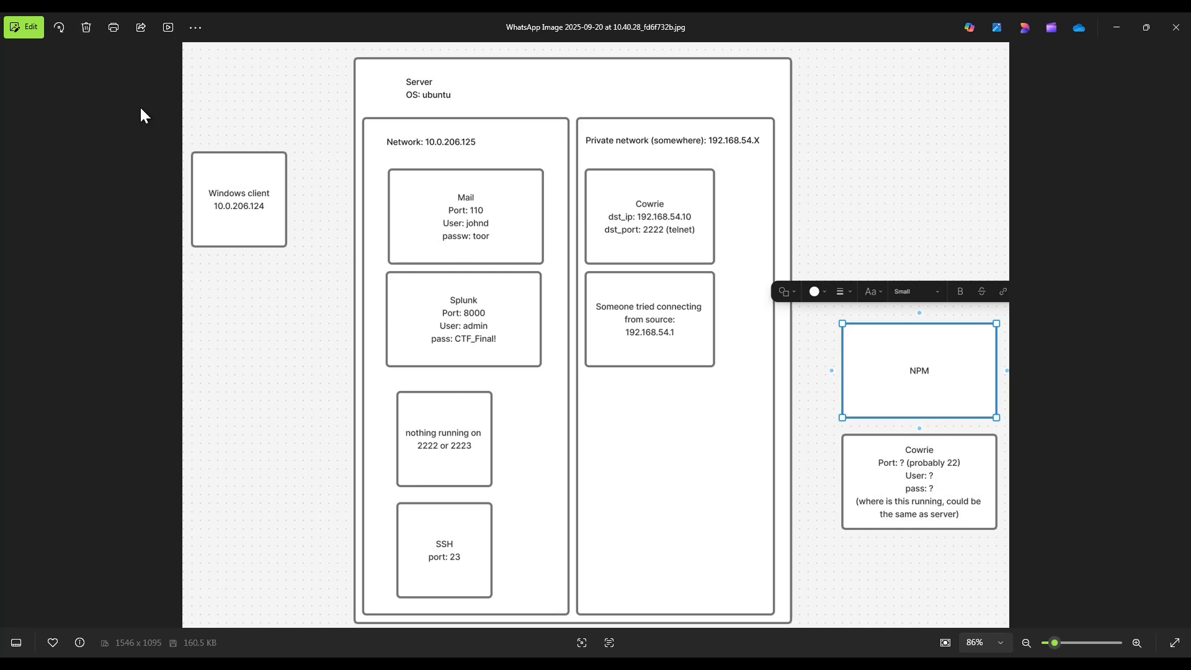
Close the network diagram image and look further down the failed login events from 192.168.56.1.
left_click(1176, 28)
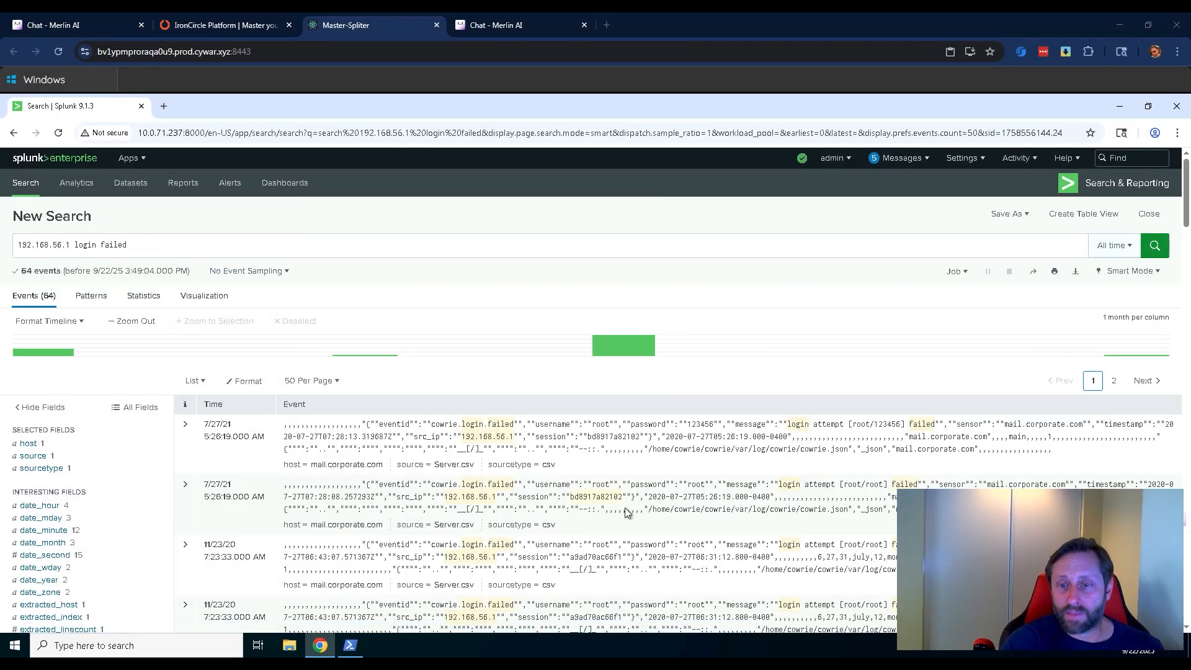
scroll(626, 512, "down", 10)
scroll(720, 432, "down", 5)
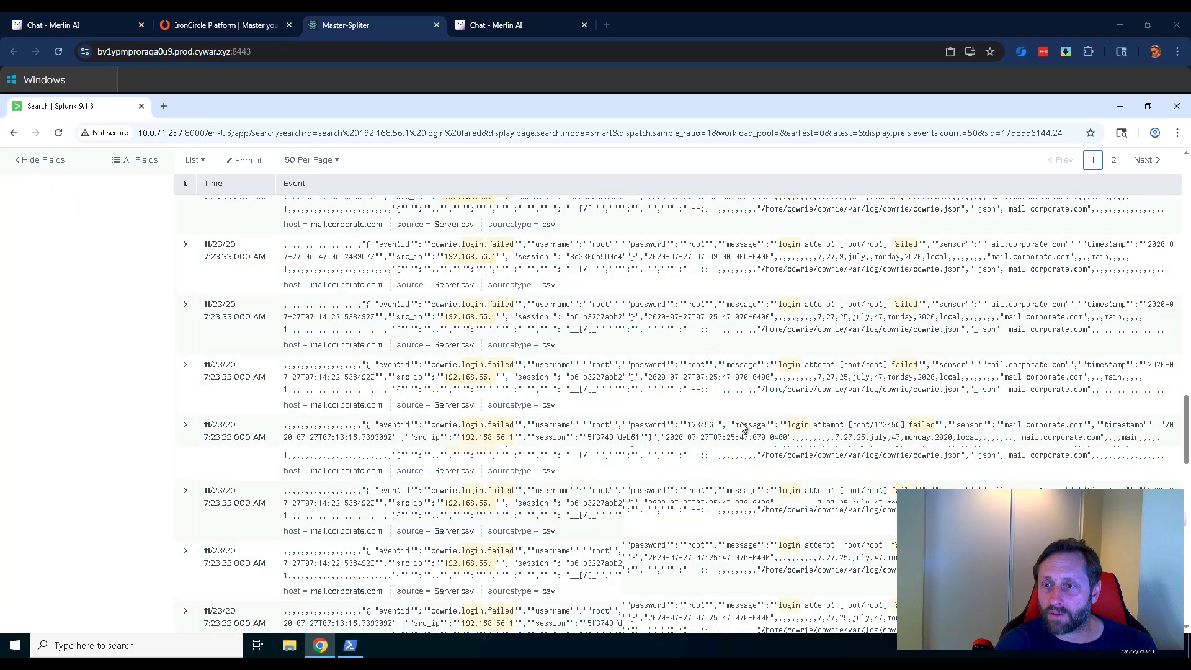
Look through the remaining failed login events from 192.168.56.1 down to the end of the results page.
scroll(742, 426, "down", 3)
scroll(743, 426, "down", 6)
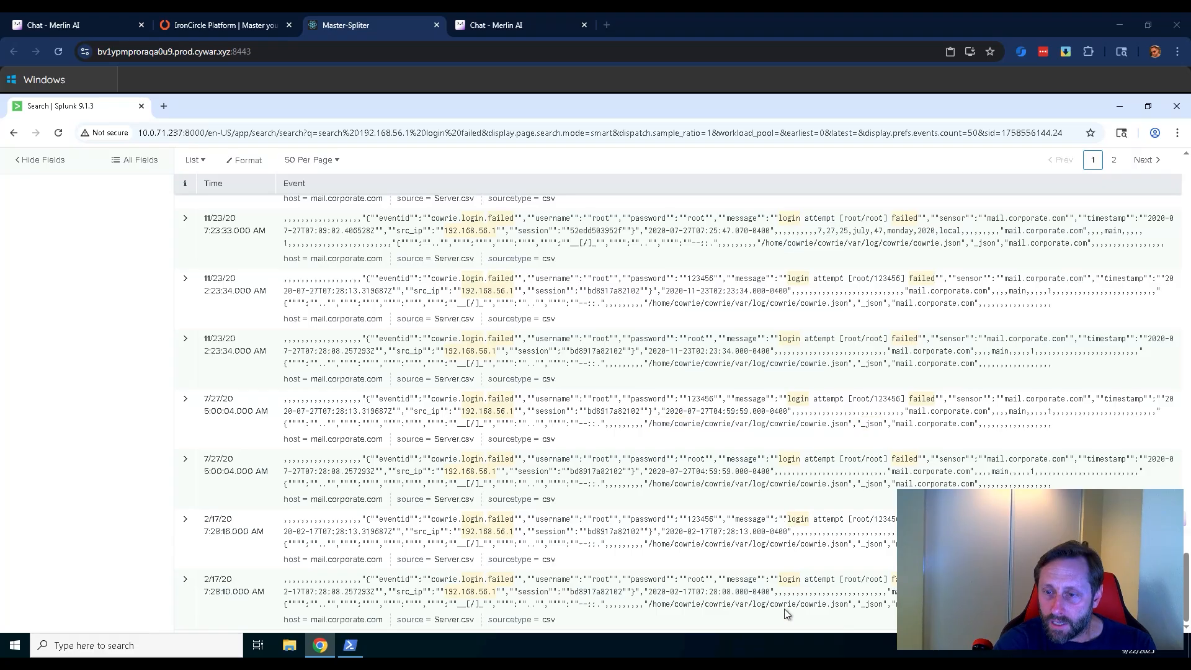
scroll(602, 444, "up", 10)
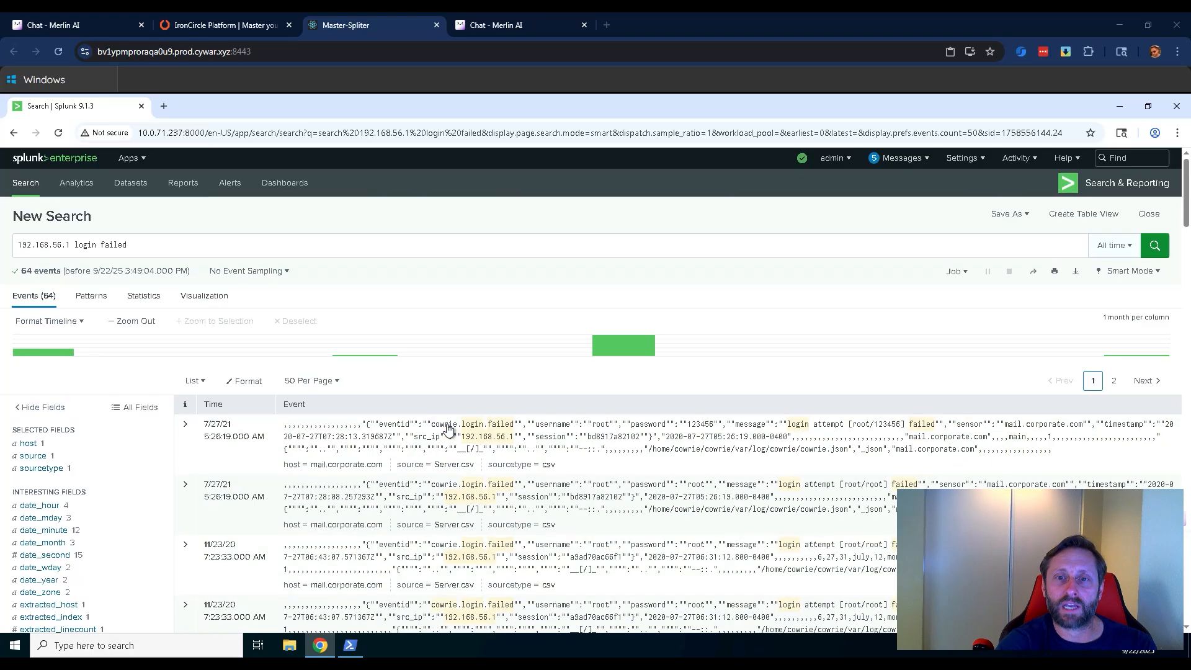
Remove the source address from the query to search for login failed only, and look through the first matching events.
left_click_drag(75, 244, 17, 245)
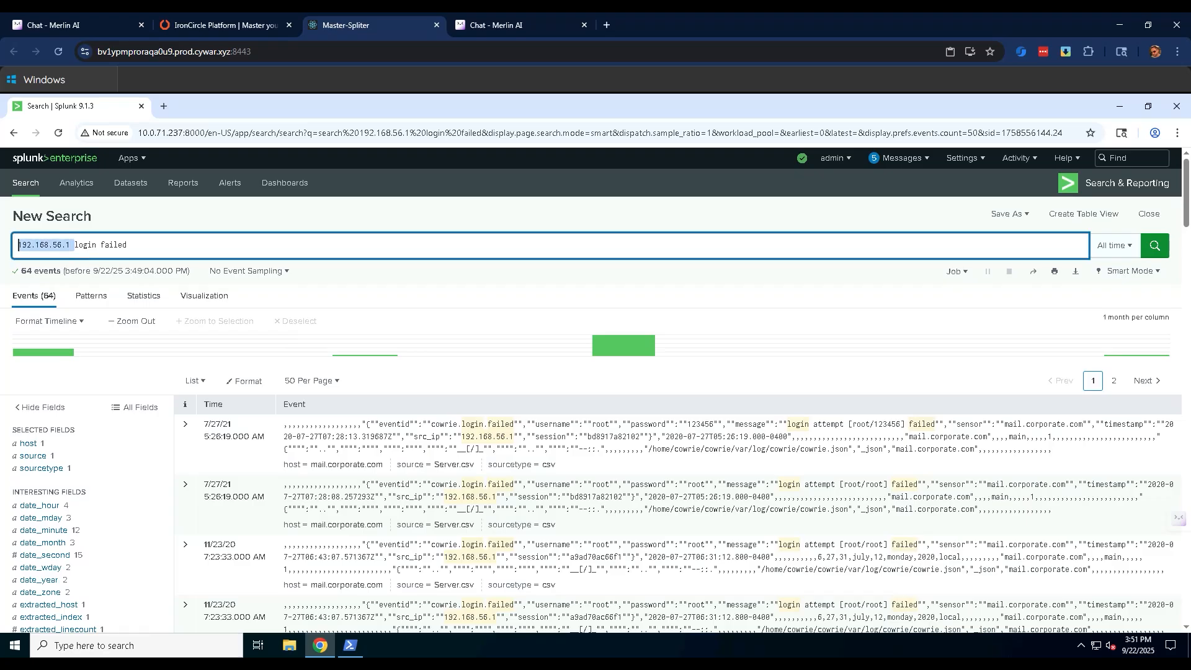
key("BackSpace")
left_click(78, 242)
key("Return")
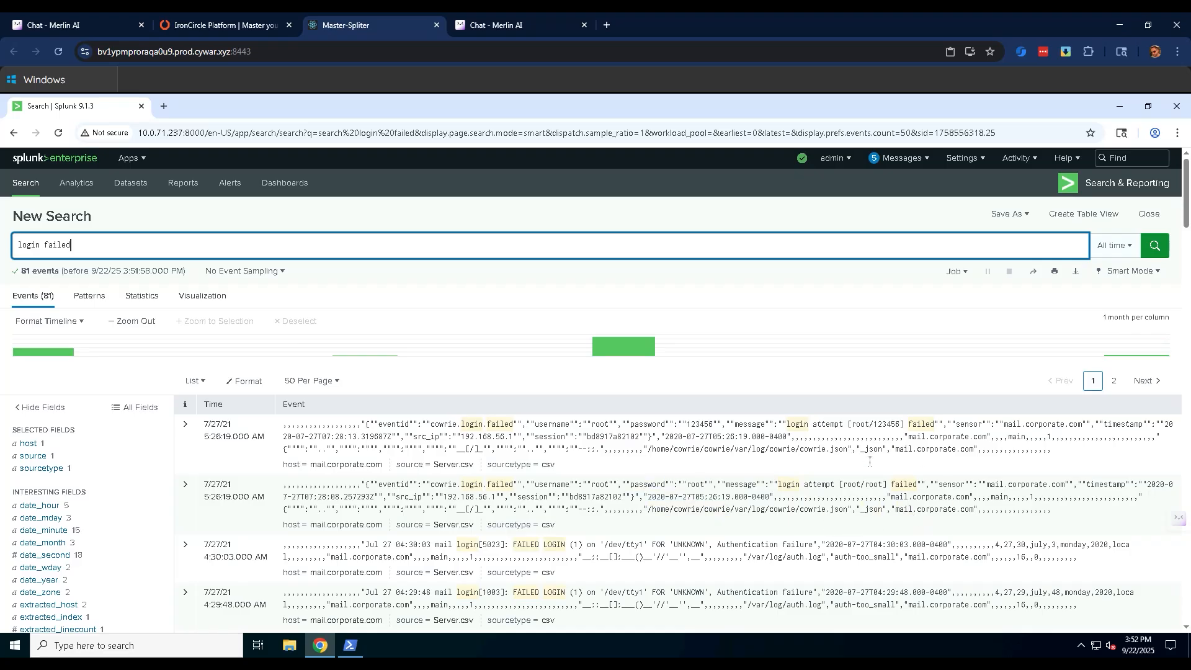
scroll(912, 509, "down", 3)
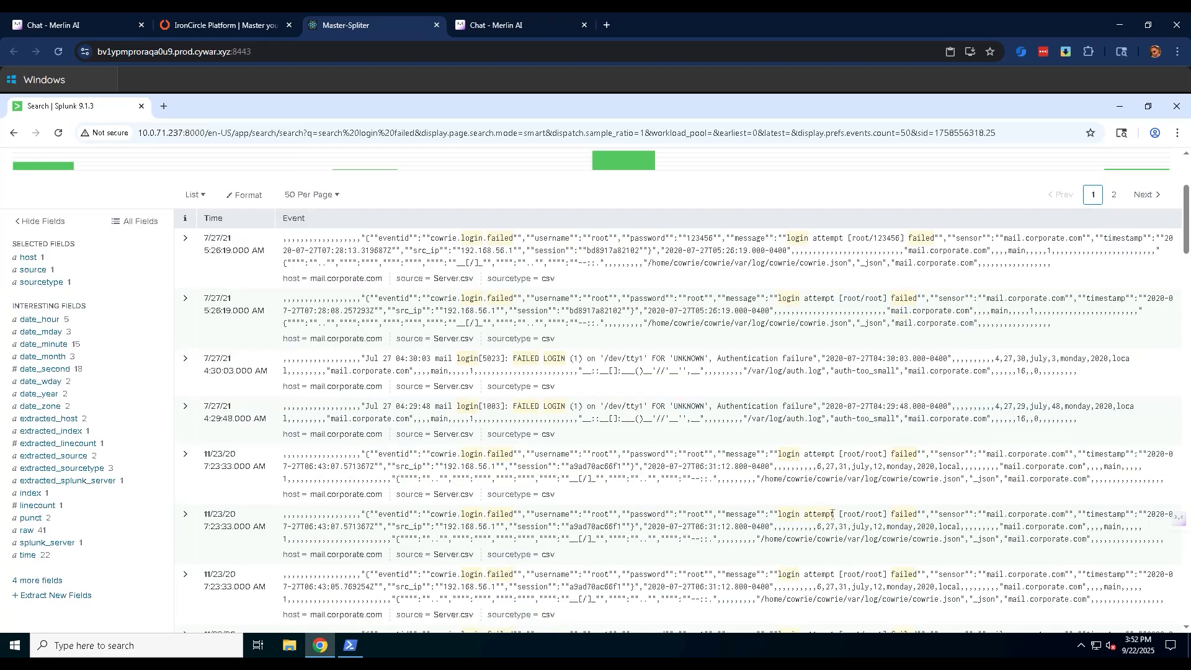
scroll(832, 514, "down", 3)
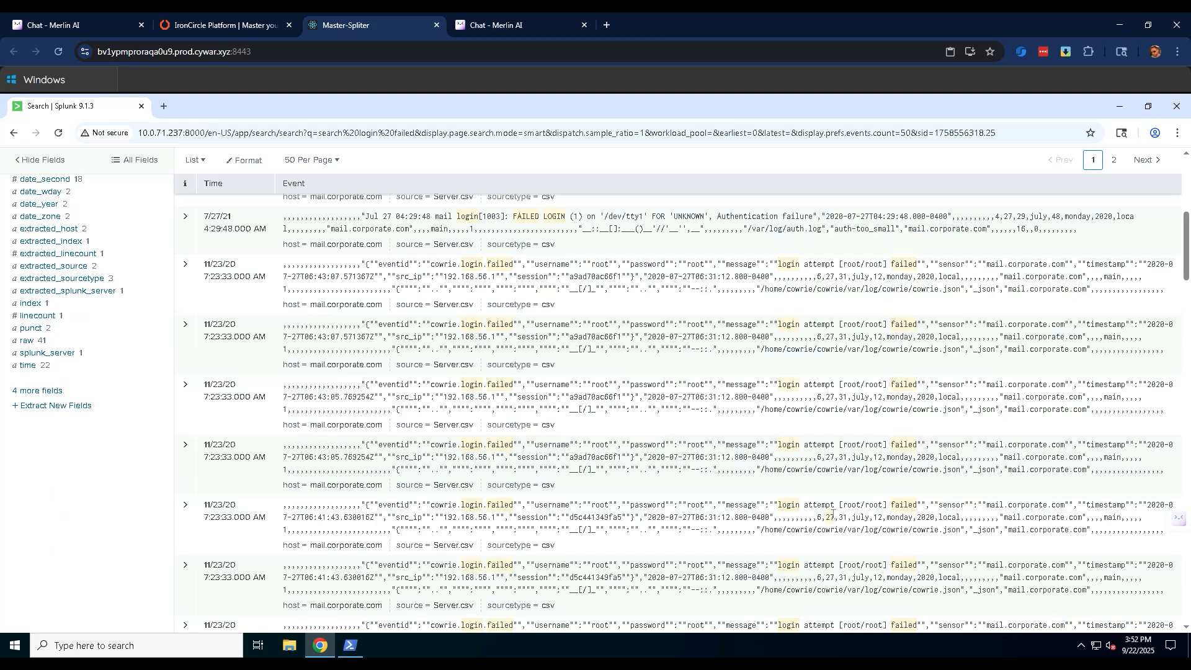
key("ctrl+f")
type("down")
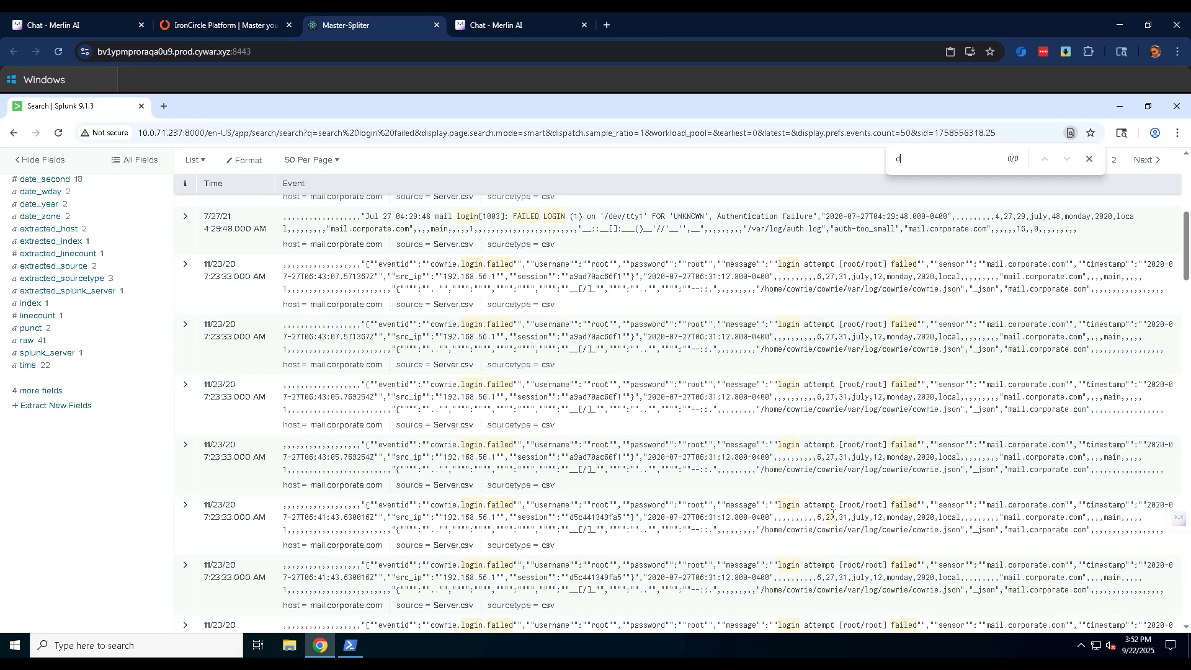
key("BackSpace")
key("BackSpace")
key("BackSpace")
key("BackSpace")
key("BackSpace")
Examine the usernames, passwords and source addresses in the rest of the first page of failed login events.
scroll(934, 445, "down", 10)
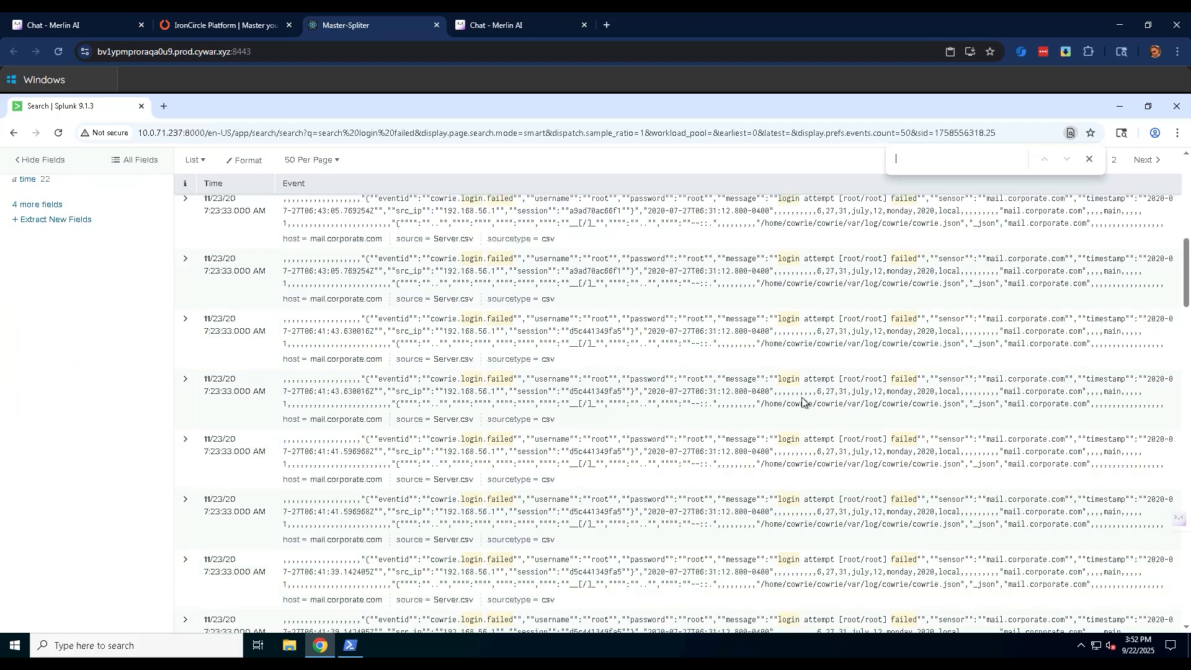
scroll(790, 395, "down", 10)
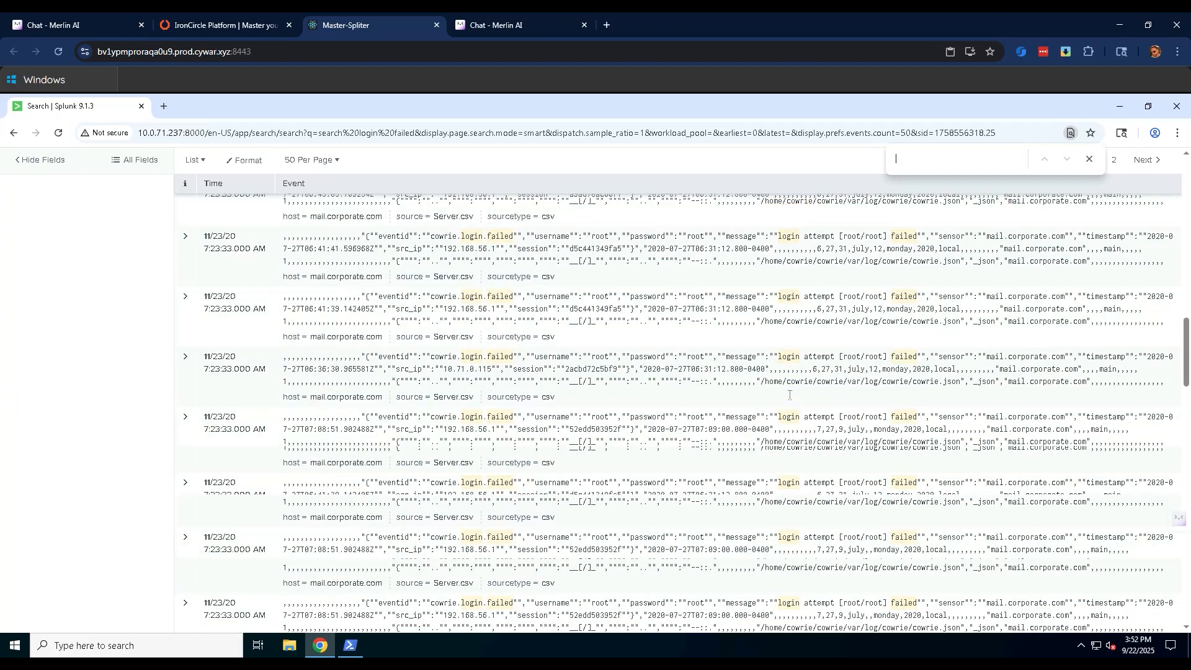
scroll(789, 397, "down", 10)
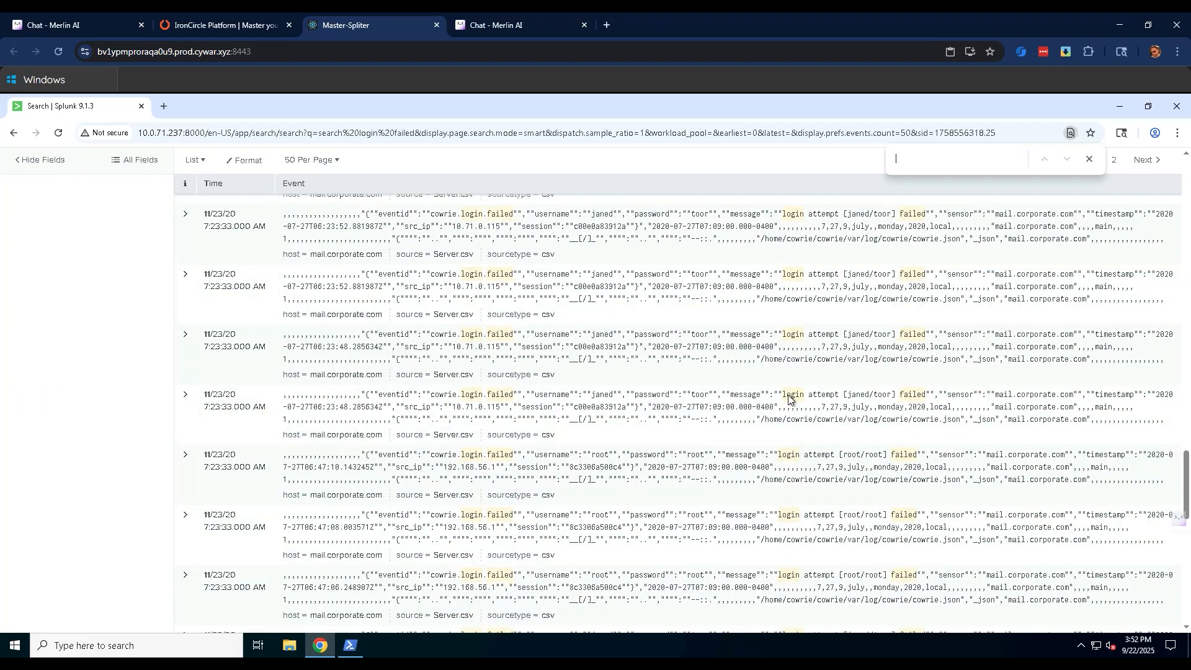
scroll(788, 398, "down", 3)
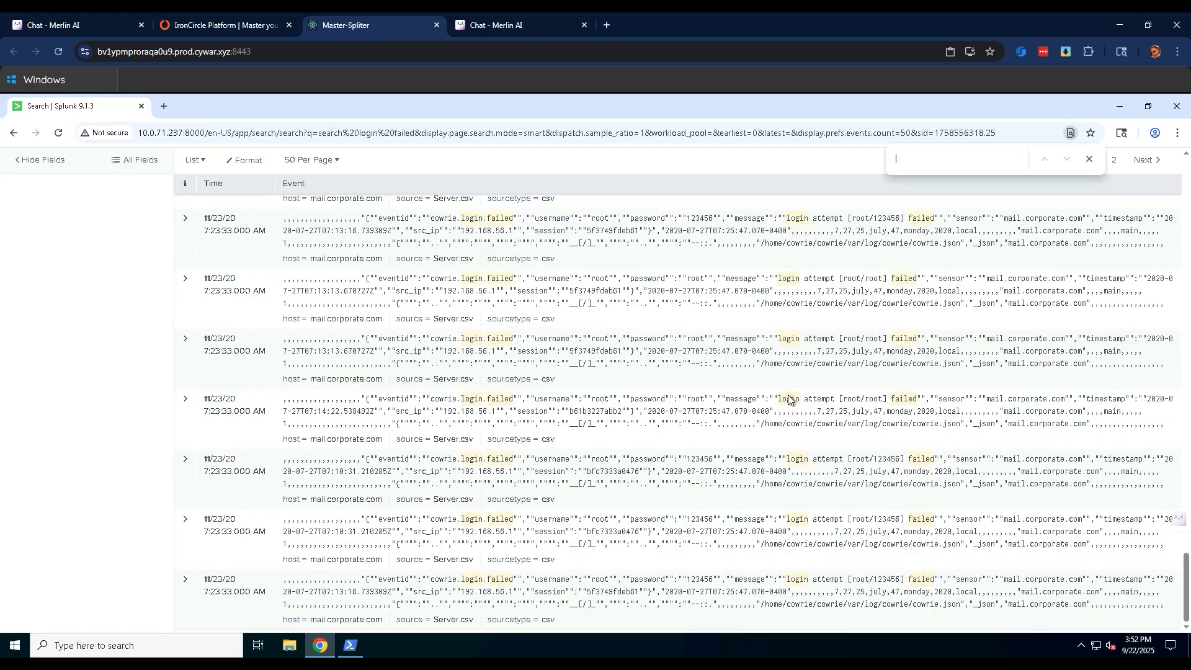
scroll(764, 407, "up", 10)
scroll(764, 408, "up", 15)
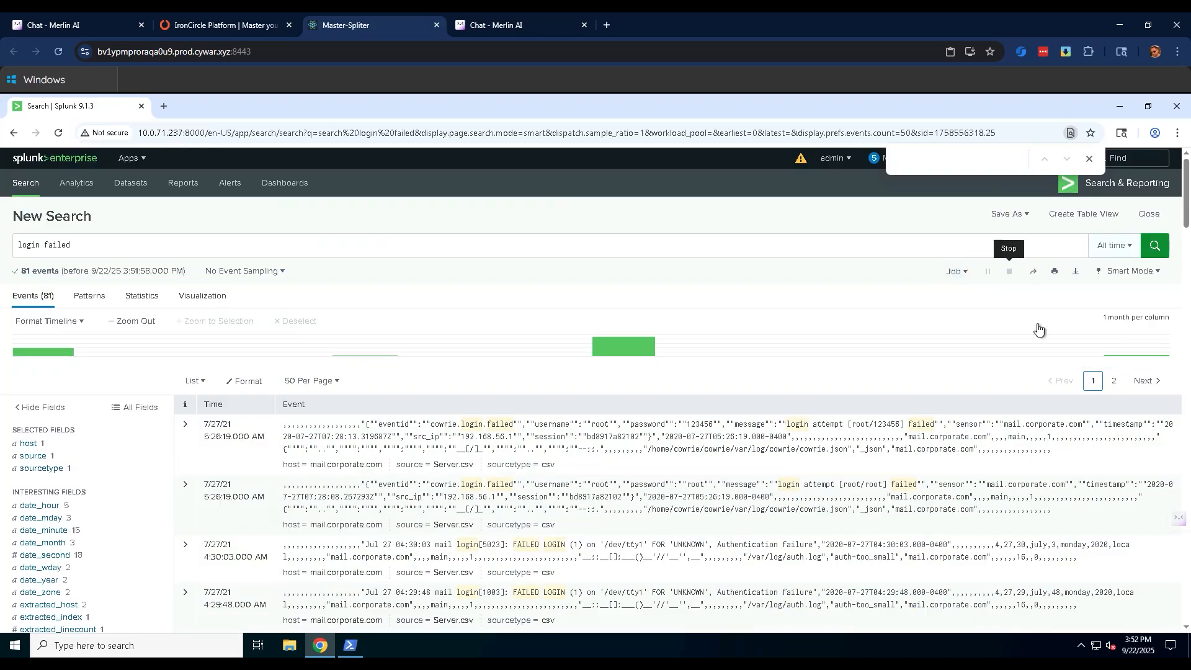
Show the second page of the failed login results and look through its events to the end.
left_click(1115, 381)
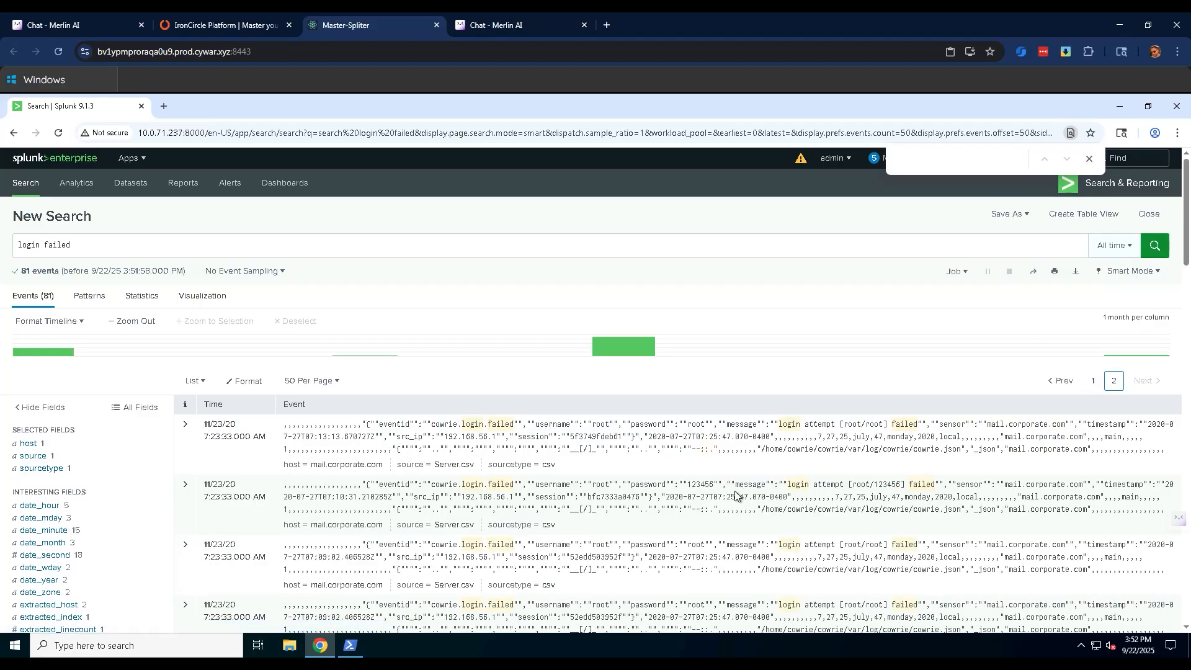
scroll(777, 492, "down", 10)
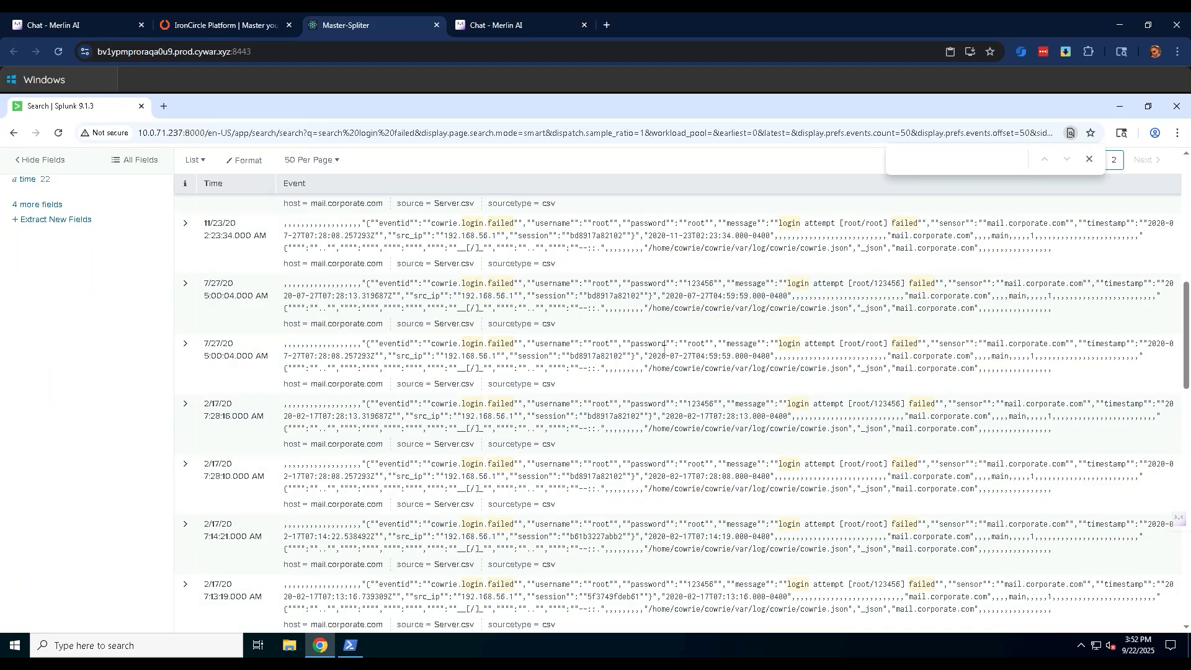
scroll(835, 462, "down", 3)
scroll(835, 462, "down", 10)
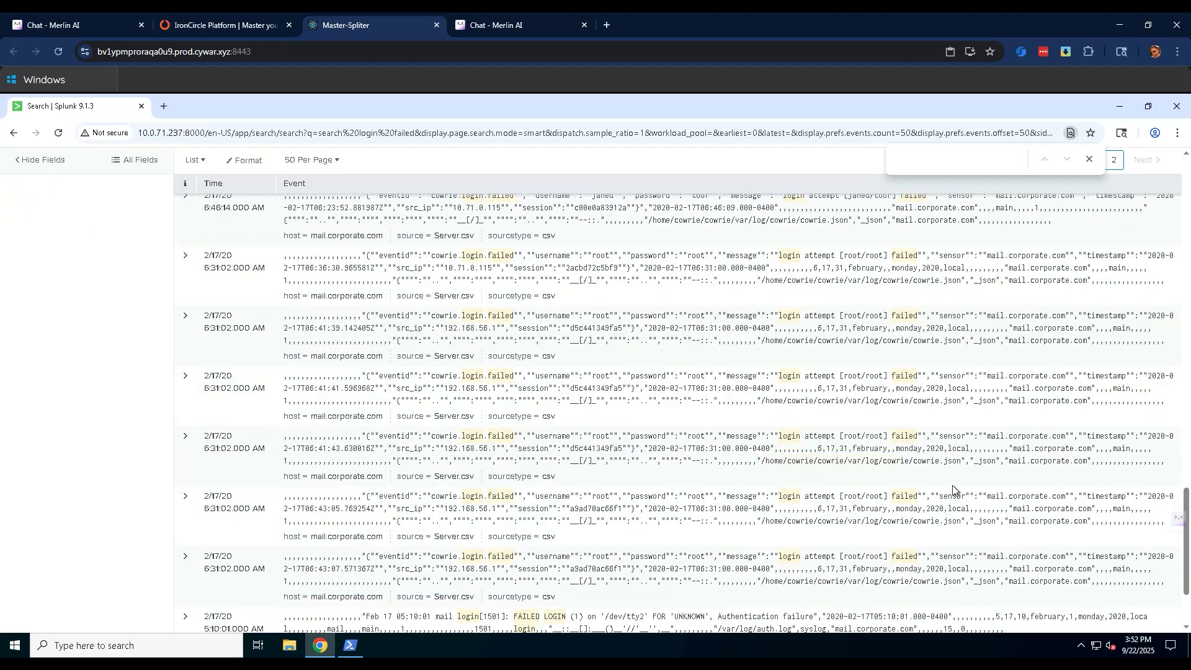
scroll(955, 488, "down", 2)
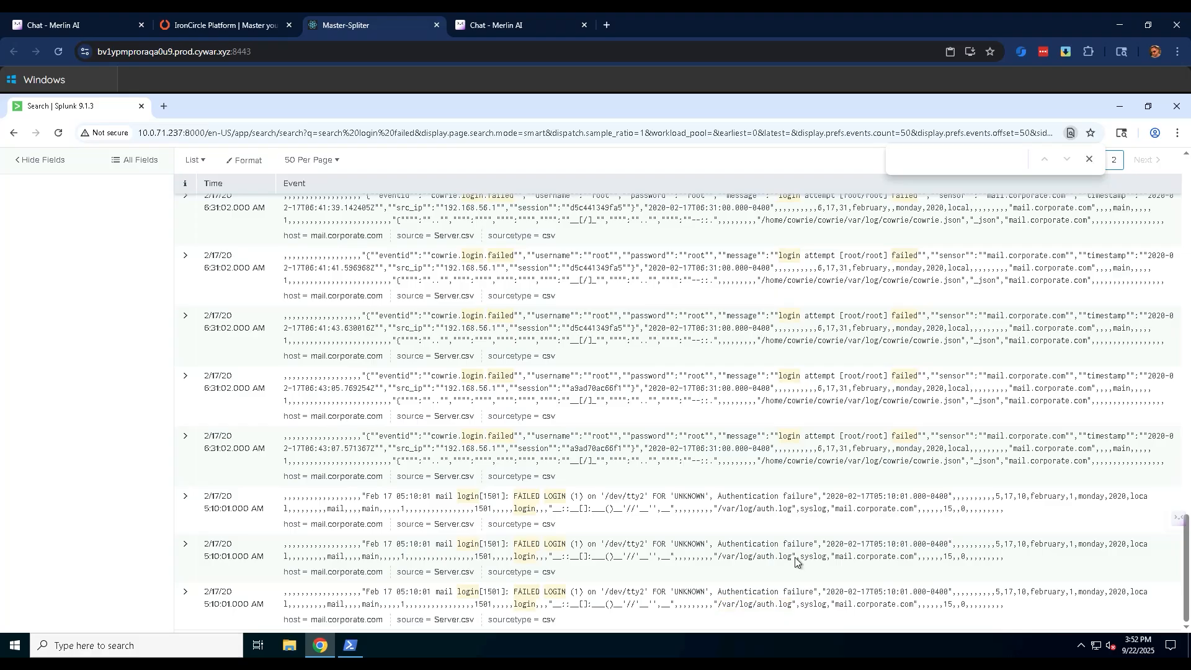
scroll(695, 492, "up", 8)
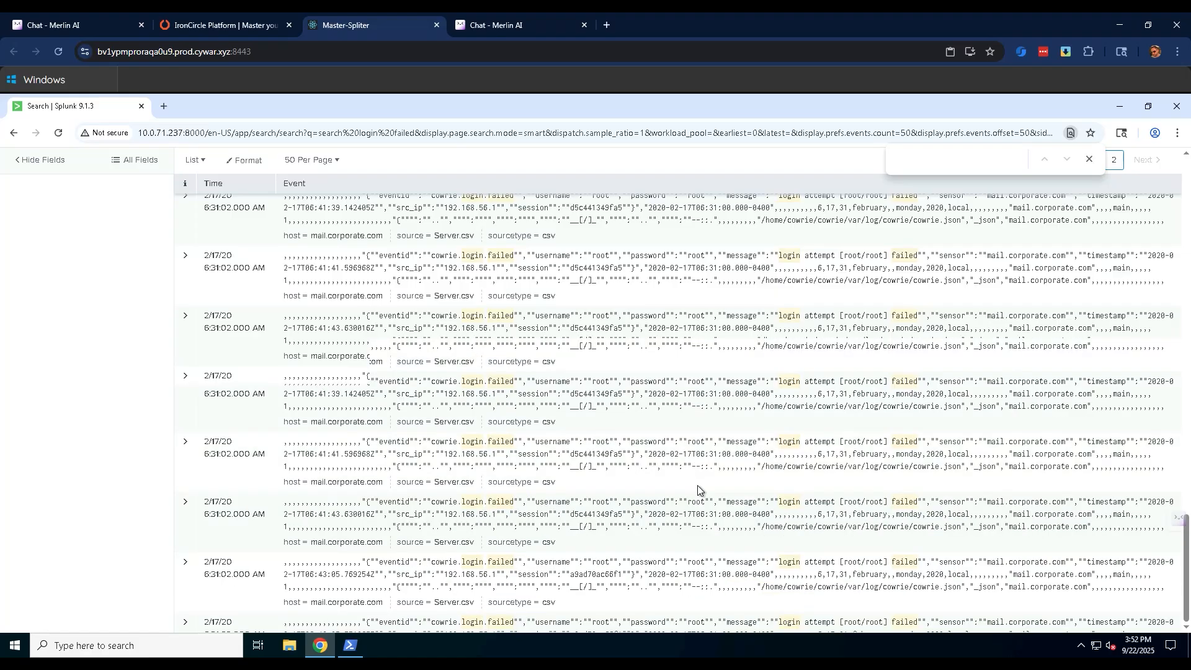
scroll(620, 493, "up", 5)
Search for download in place of the current query and look through the matching events.
left_click_drag(101, 244, 19, 245)
type("download")
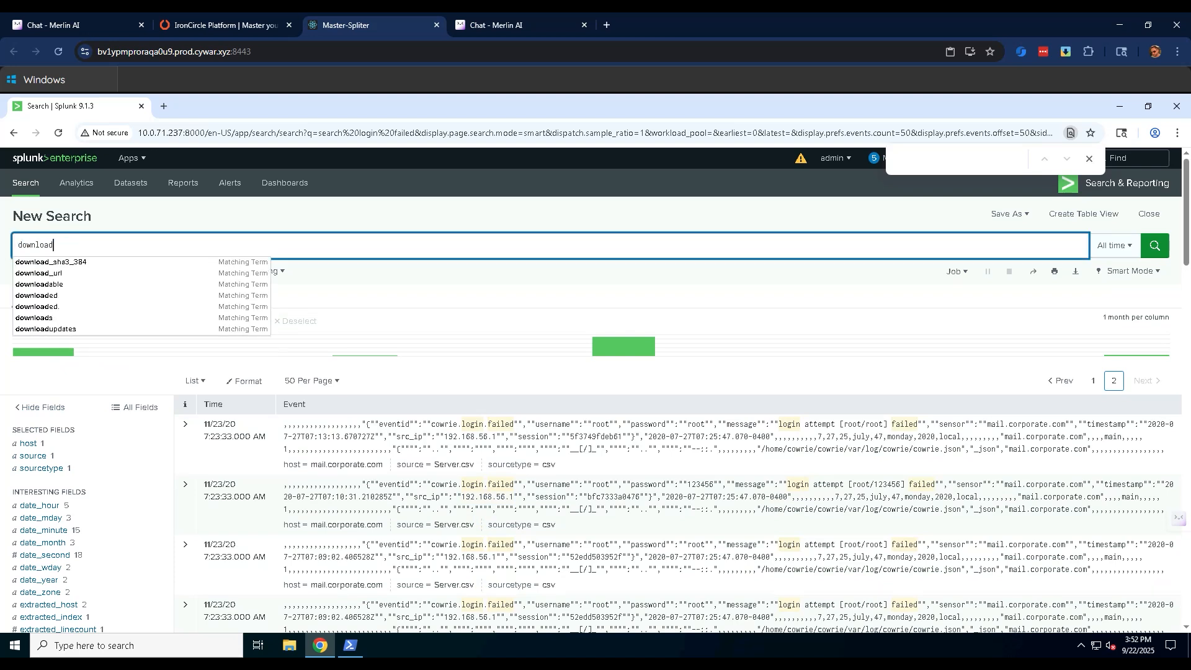
key("Return")
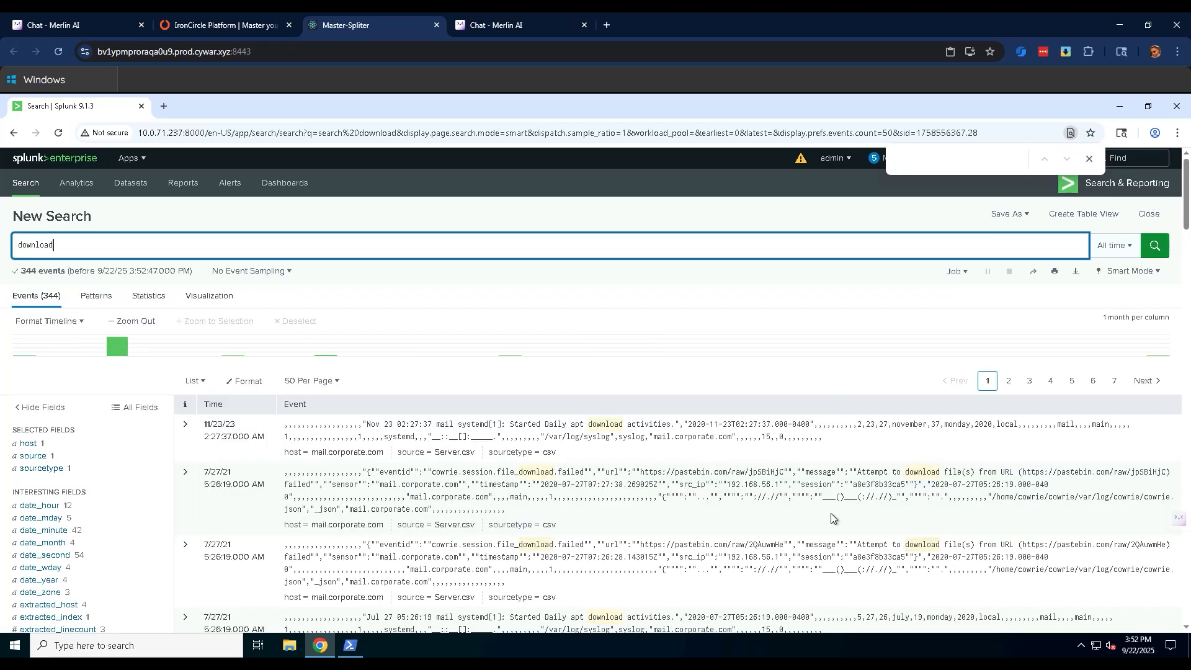
scroll(881, 506, "down", 3)
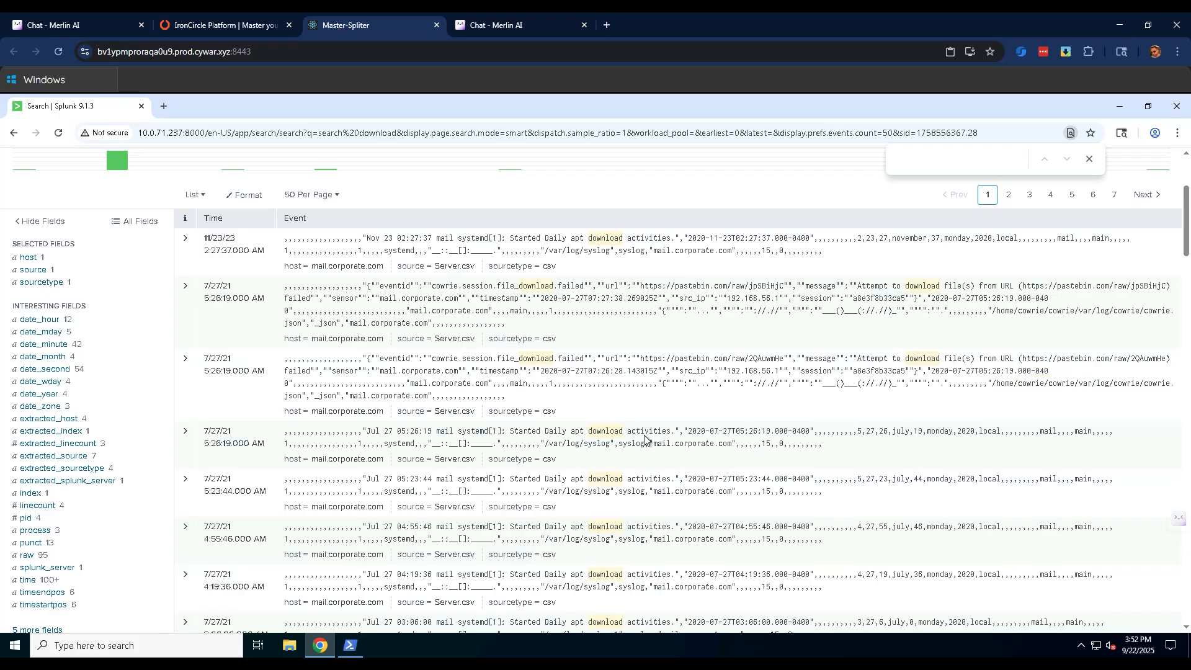
scroll(621, 347, "down", 3)
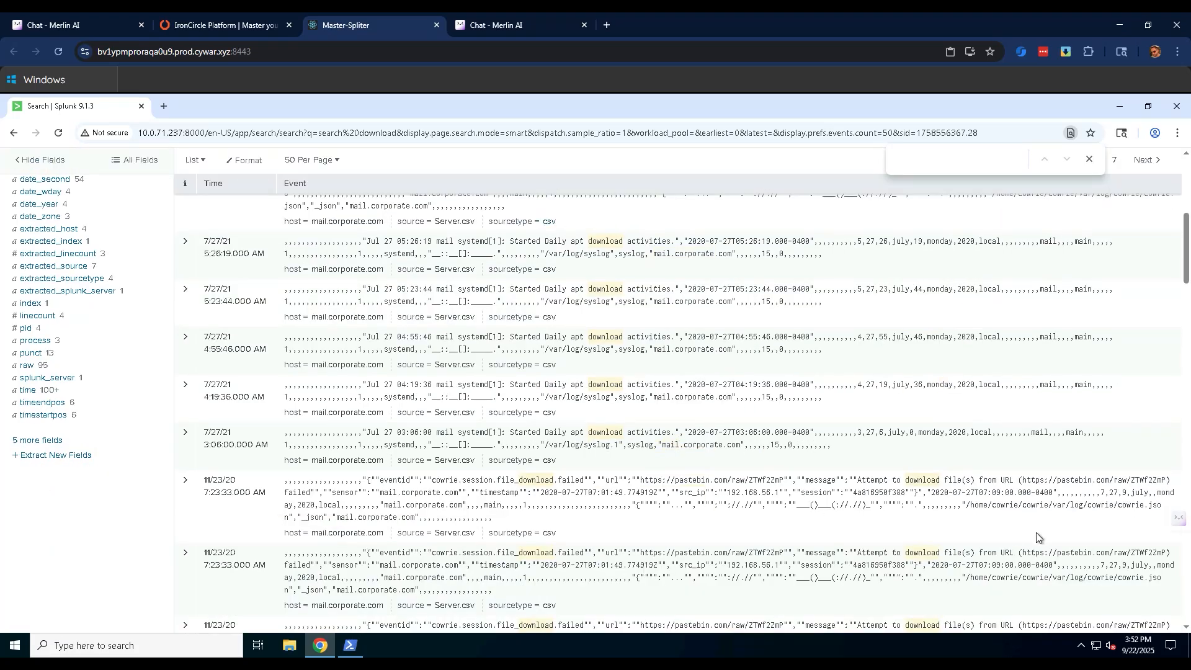
scroll(845, 498, "down", 5)
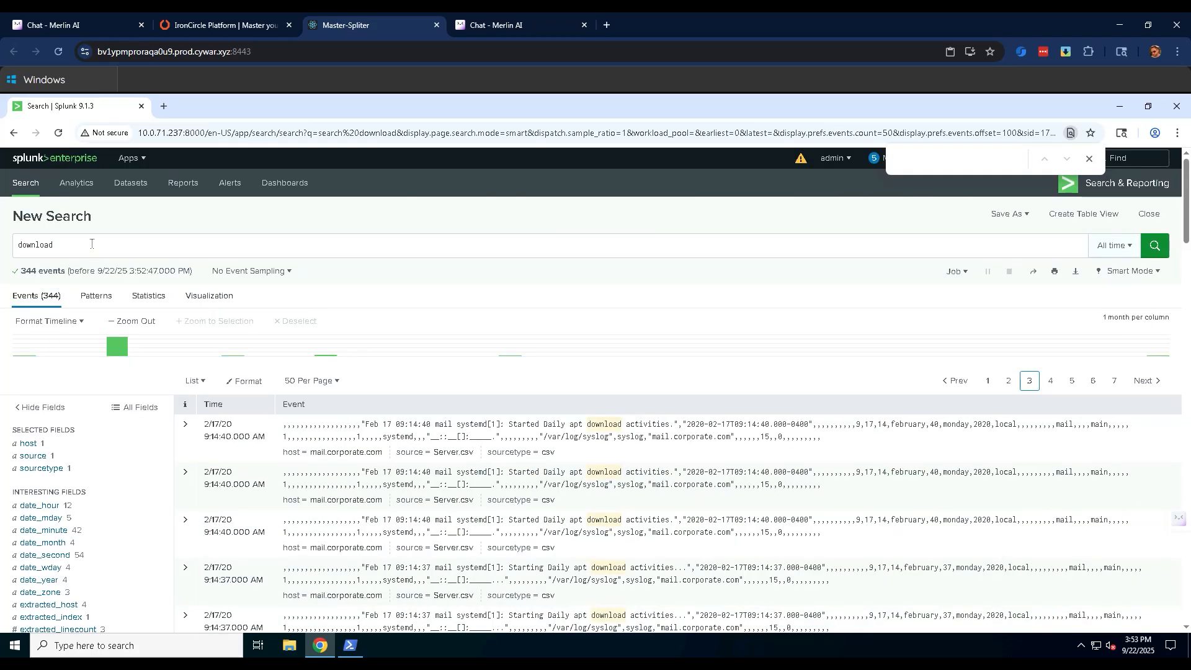
Narrow the search to download failed and examine the URLs in the matching events.
left_click(92, 244)
type("failed")
key("Return")
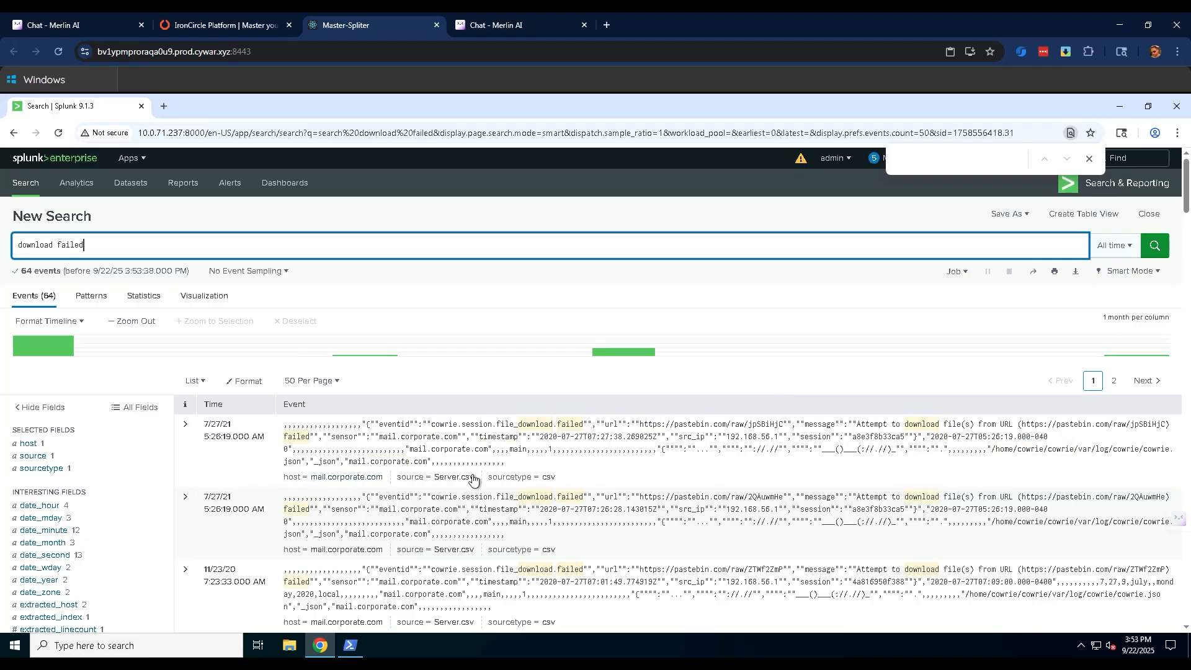
scroll(1082, 428, "down", 3)
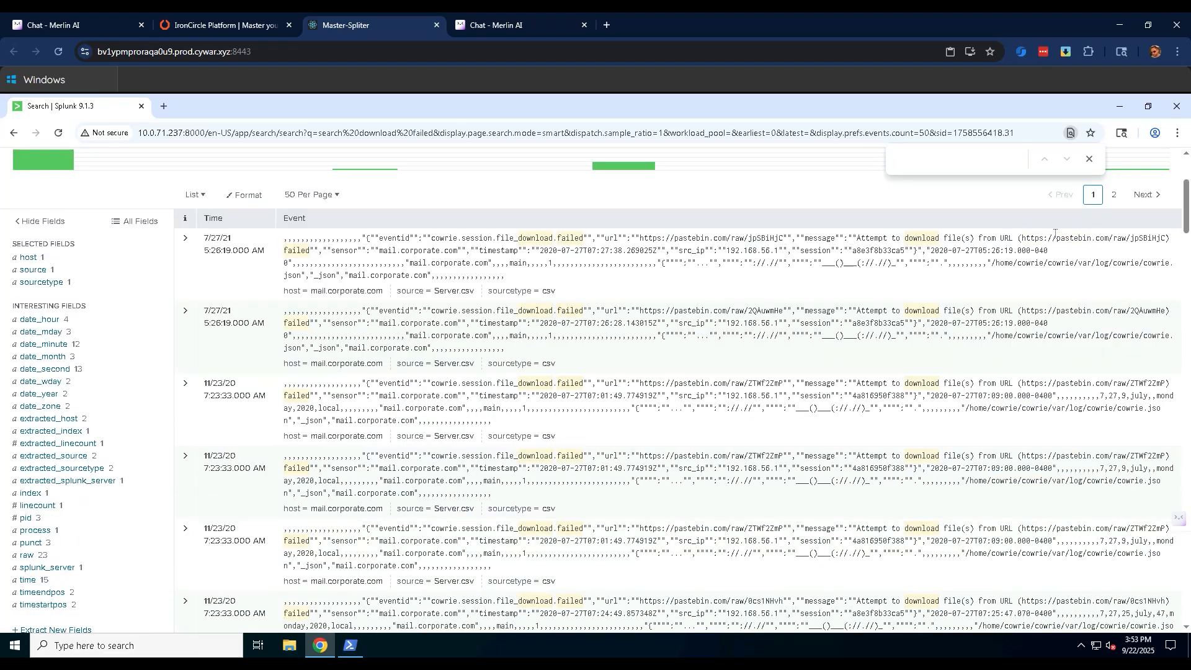
scroll(1079, 286, "up", 3)
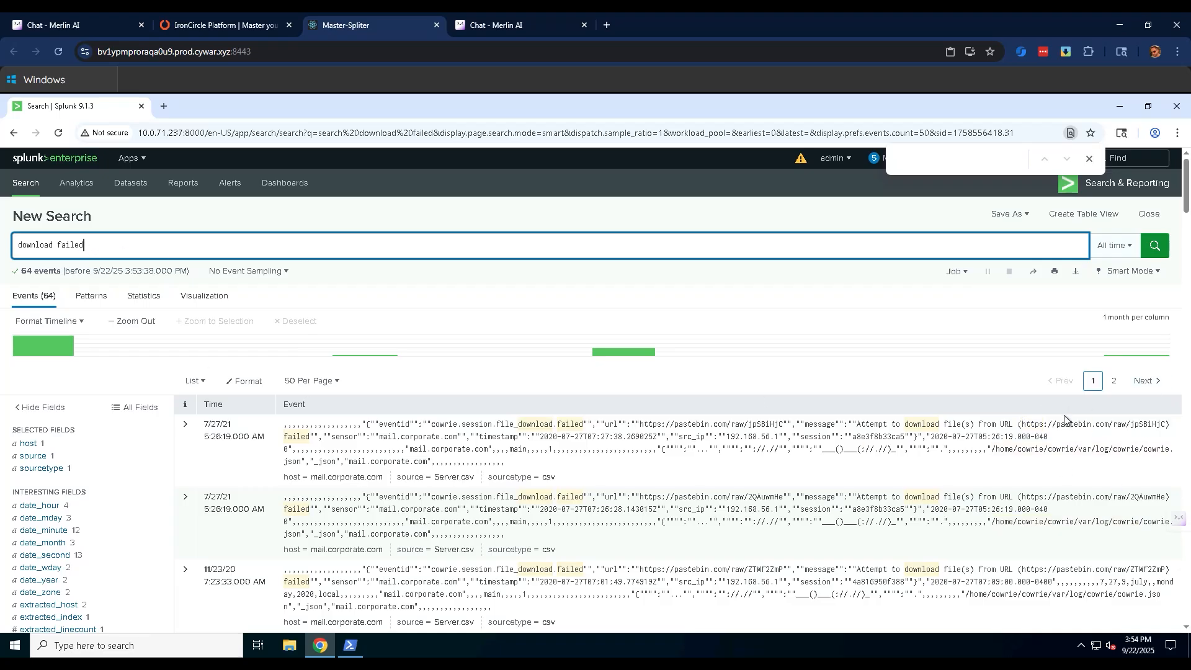
Search for pastebin in place of the current query and look through the download attempts and commands.
left_click_drag(98, 249, 13, 247)
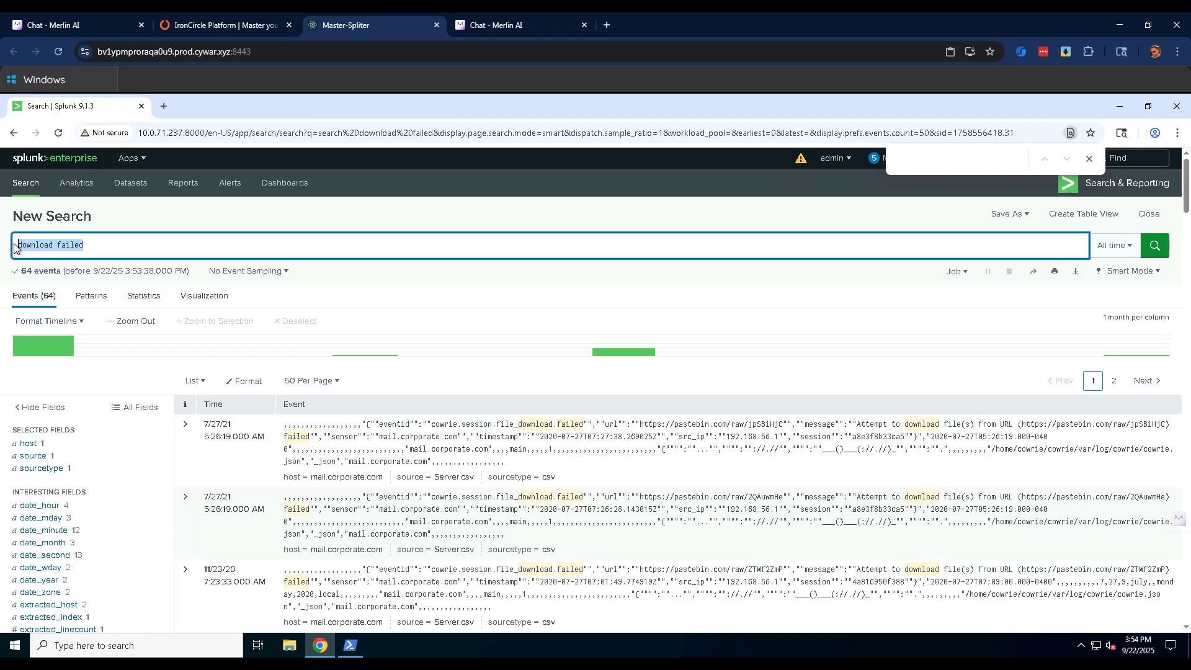
type("pastebin")
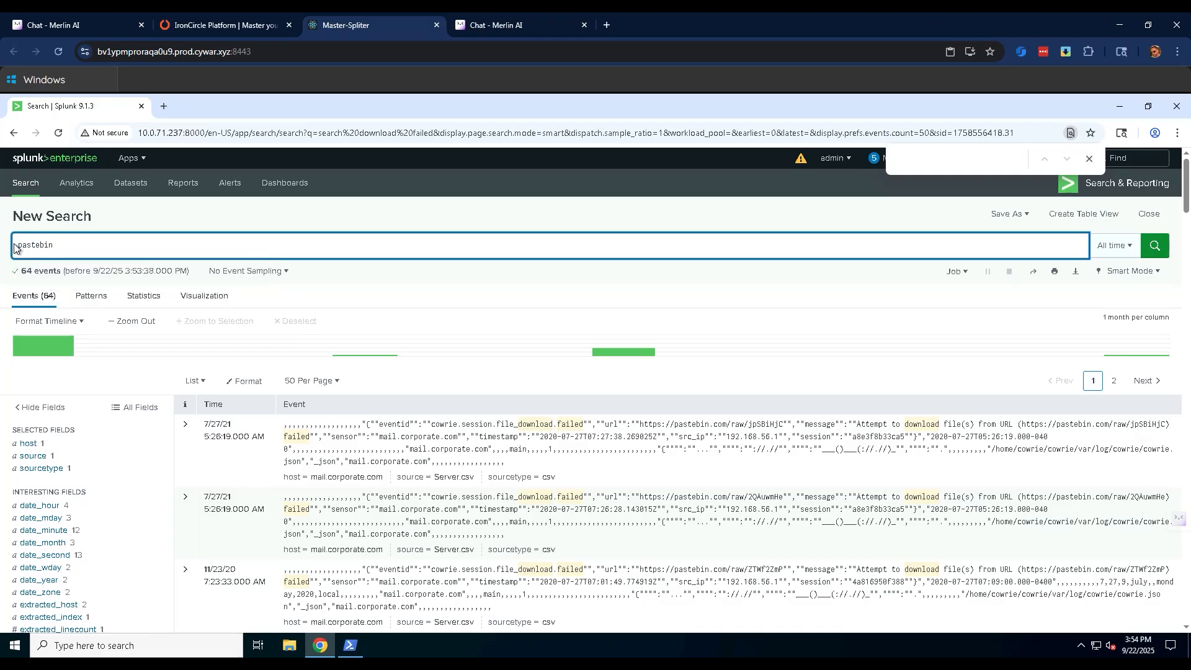
key("Return")
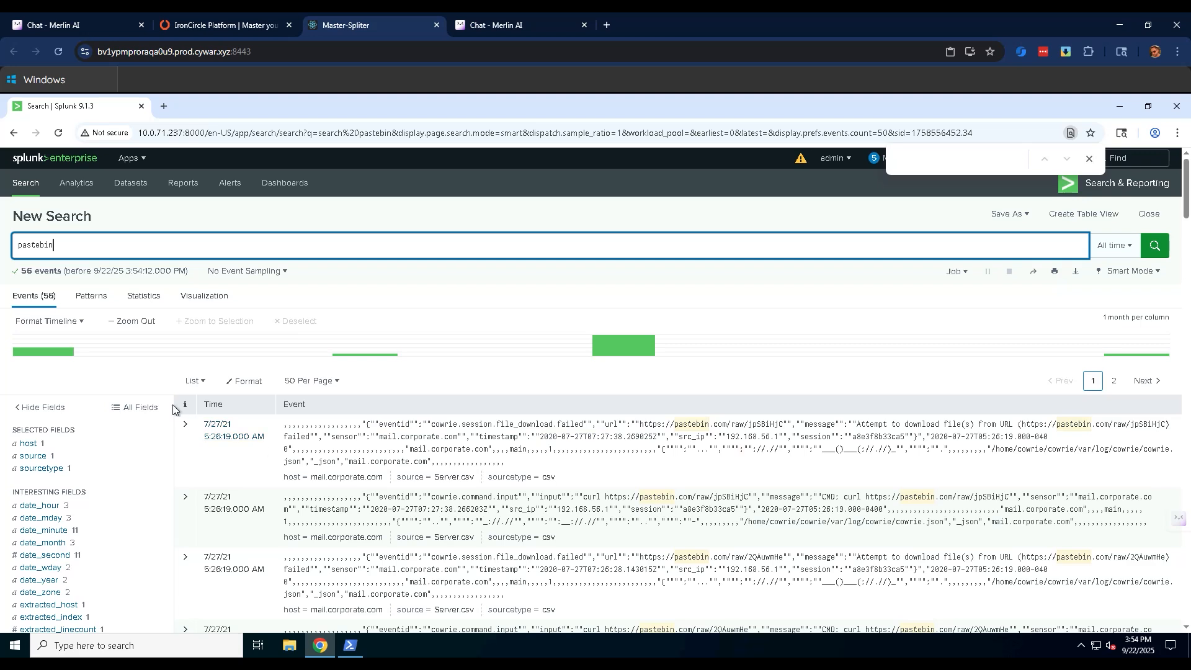
scroll(180, 407, "down", 6)
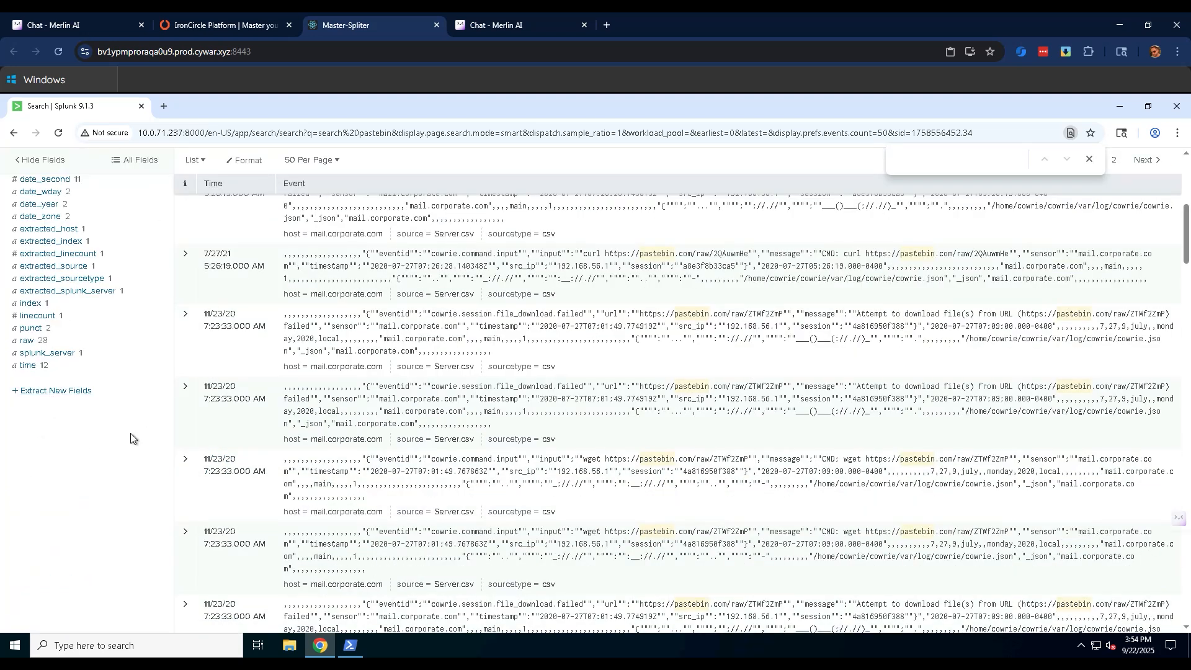
Return to the first pastebin event and select the full pastebin address in its url field.
scroll(566, 464, "up", 6)
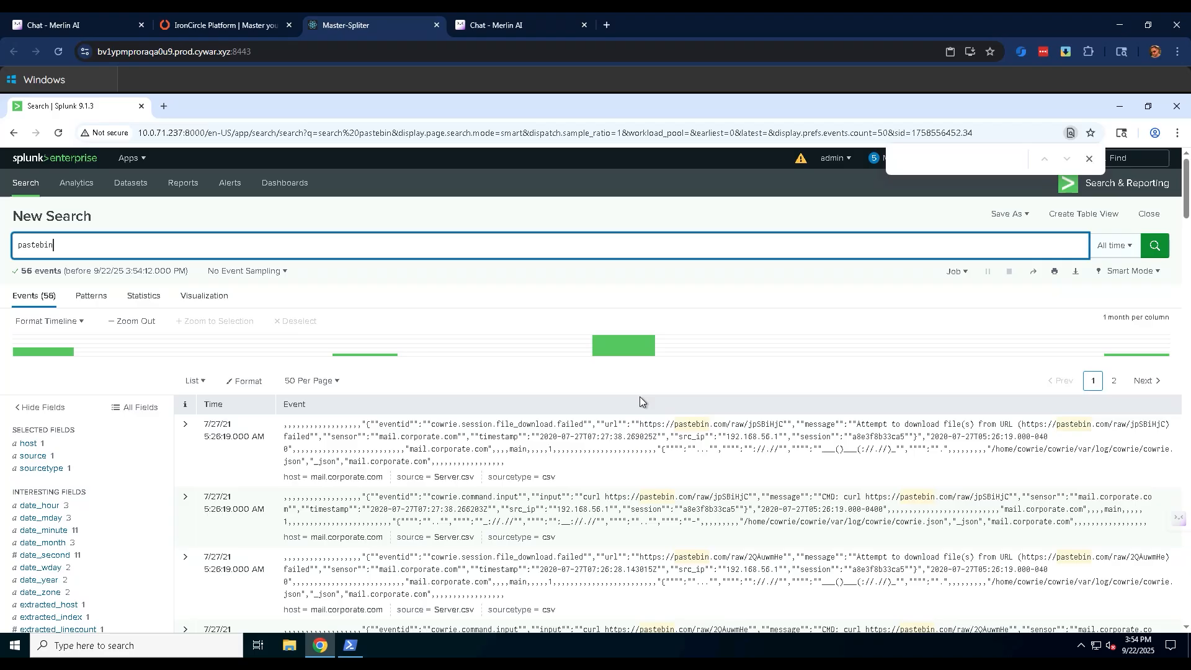
scroll(567, 436, "down", 3)
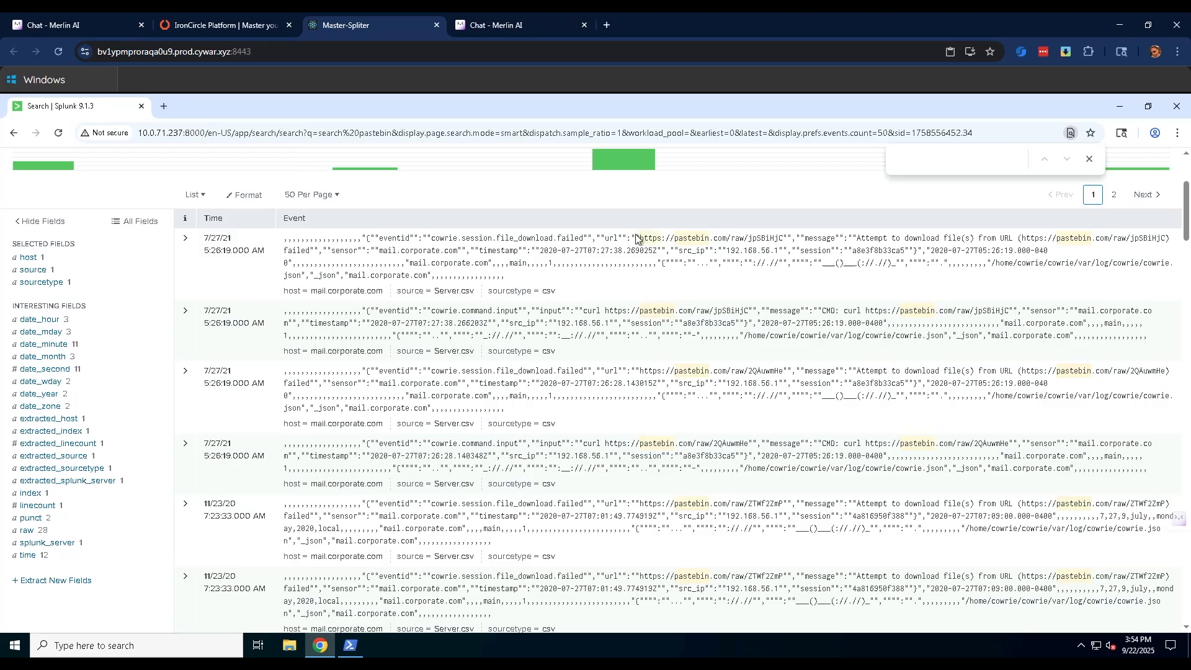
left_click_drag(642, 237, 783, 238)
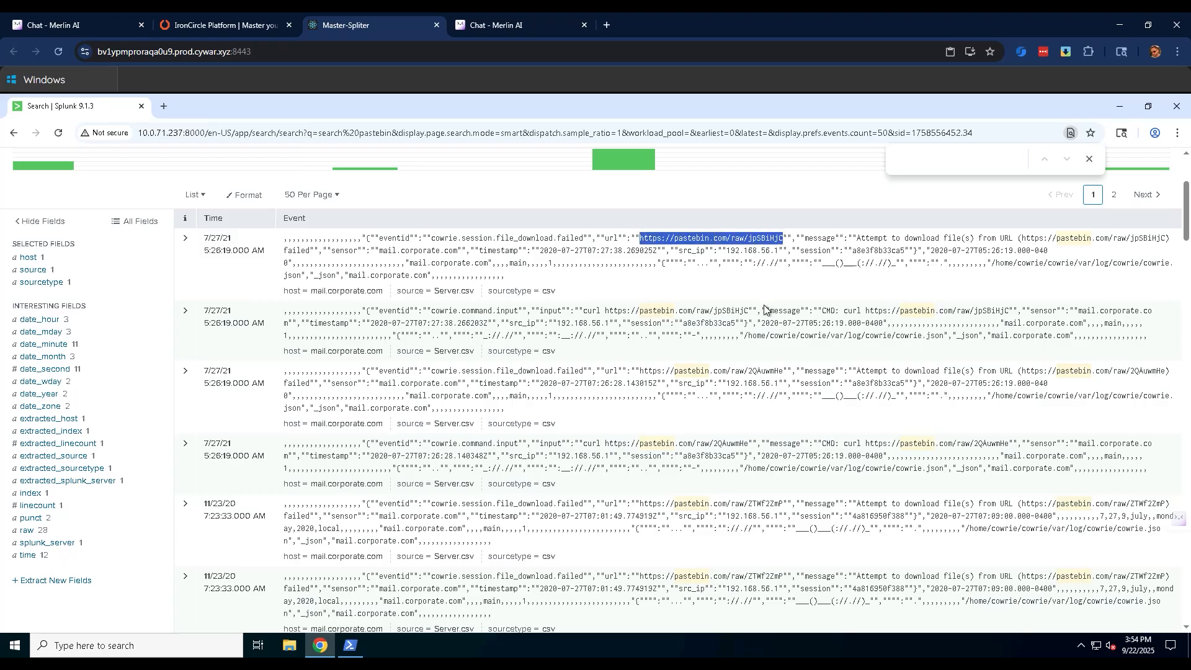
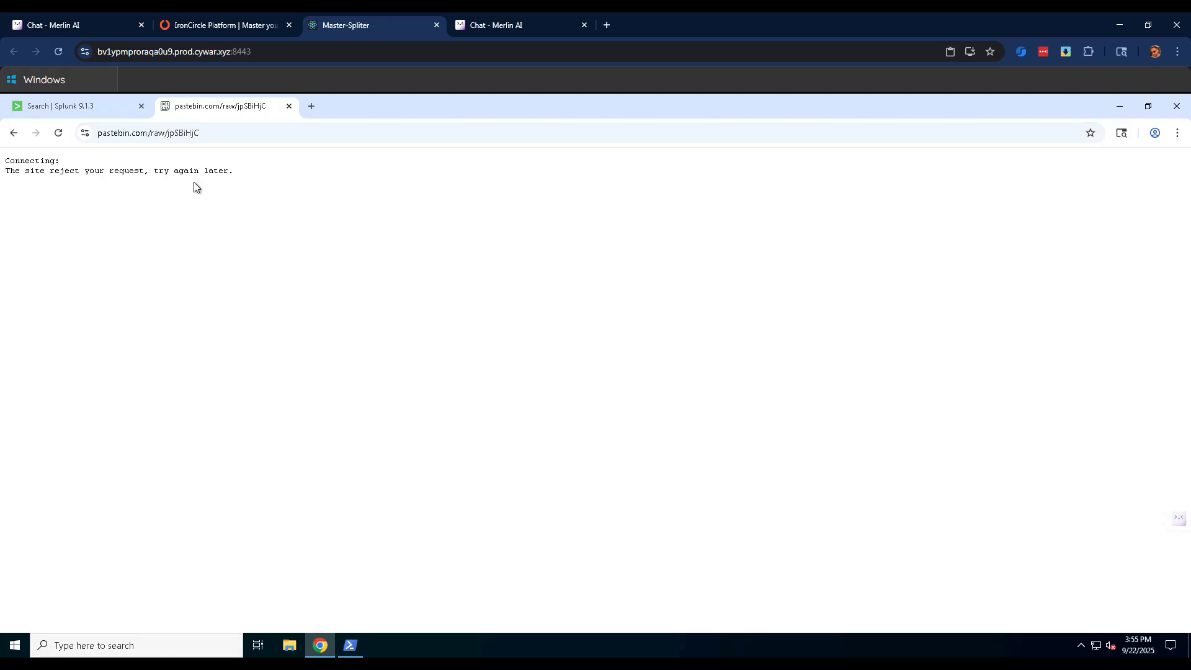
Open the pastebin address ending in 2QAuwmHe from the third Splunk event in a new browser tab.
left_click(99, 110)
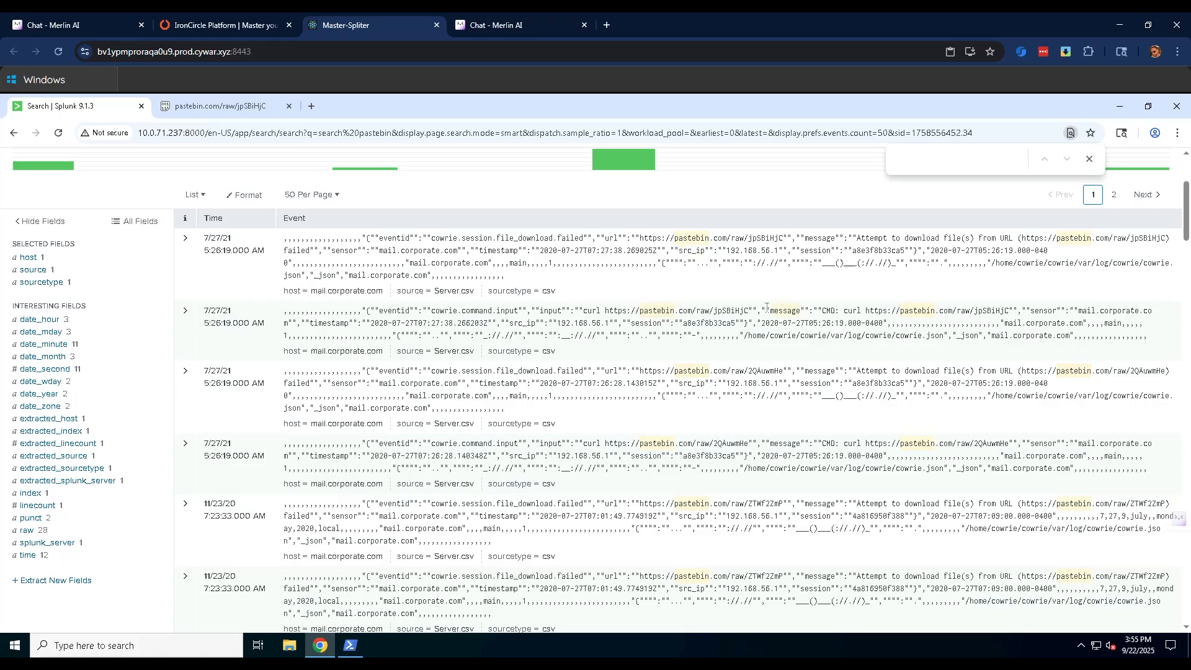
double_click(651, 371)
left_click_drag(680, 370, 783, 371)
key("ctrl+c")
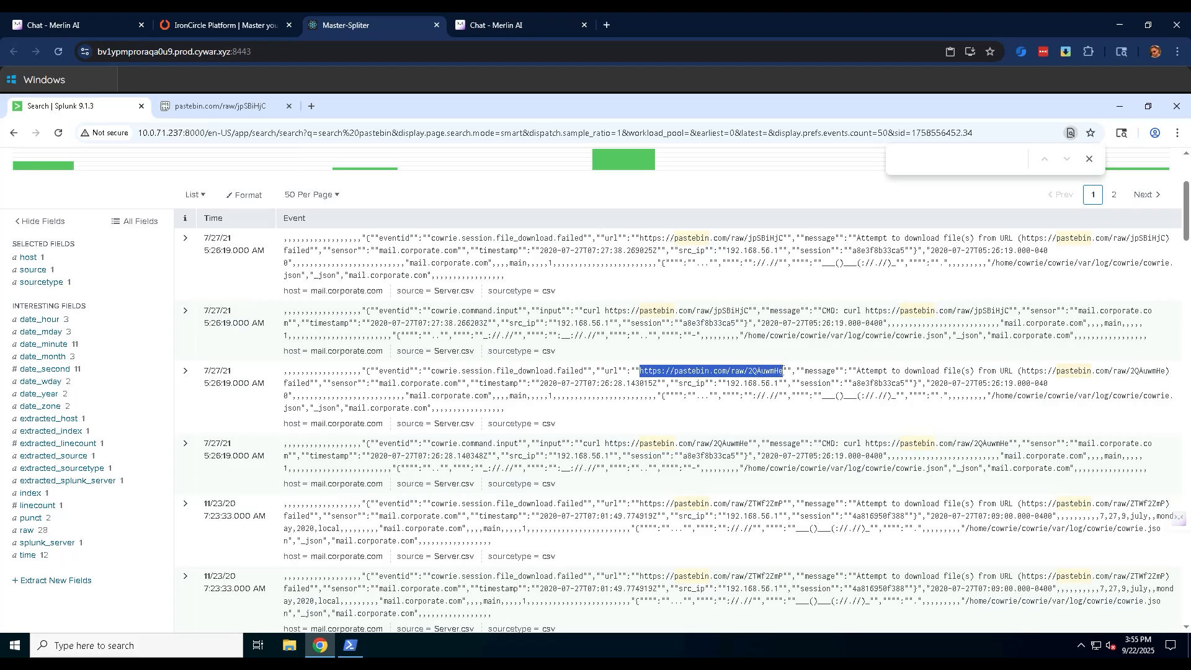
left_click(311, 106)
key("ctrl+v")
key("Return")
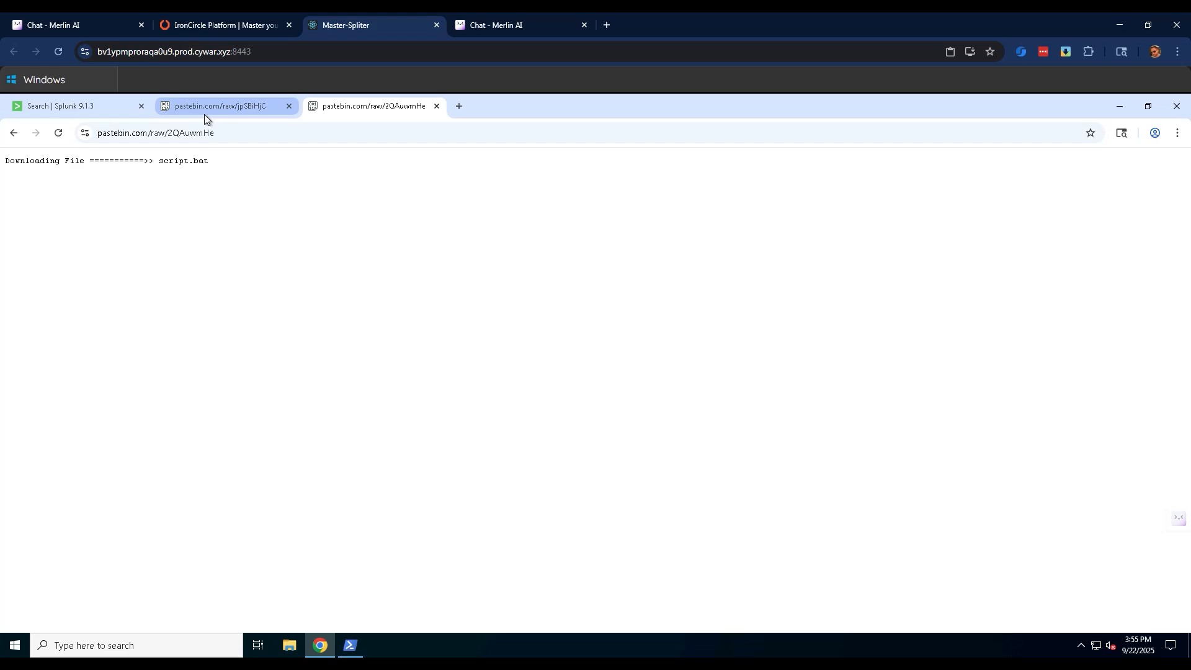
Open the pastebin address ending in ZTWf2ZmP from the Splunk results in a new browser tab.
left_click(102, 108)
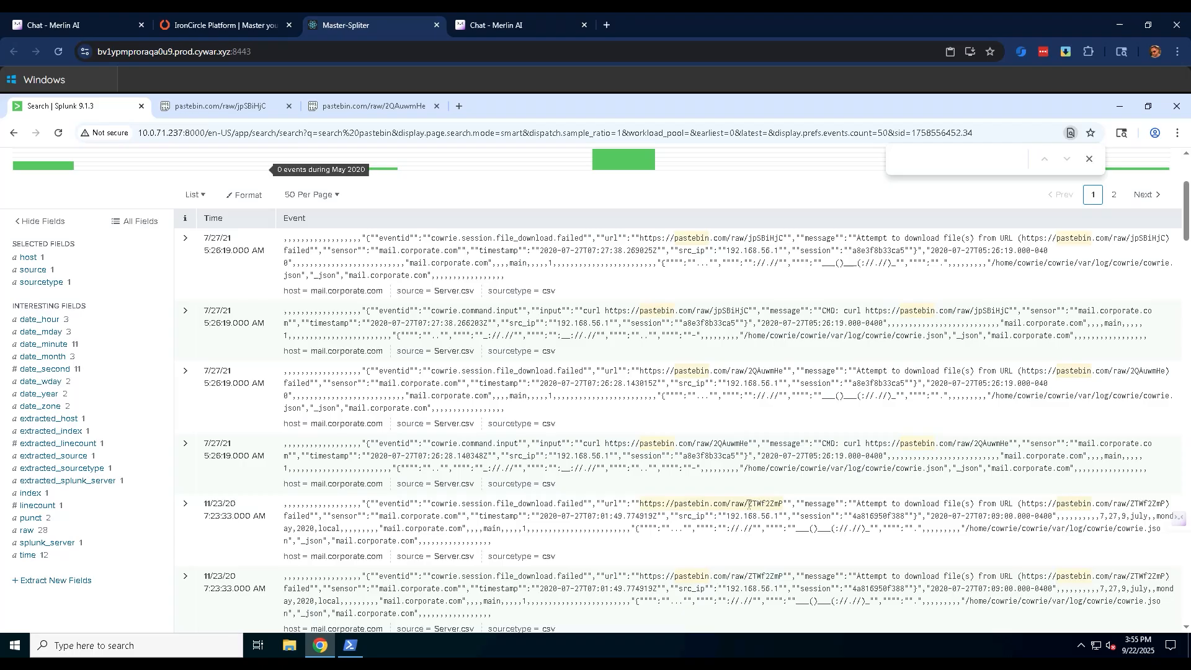
left_click_drag(640, 504, 785, 504)
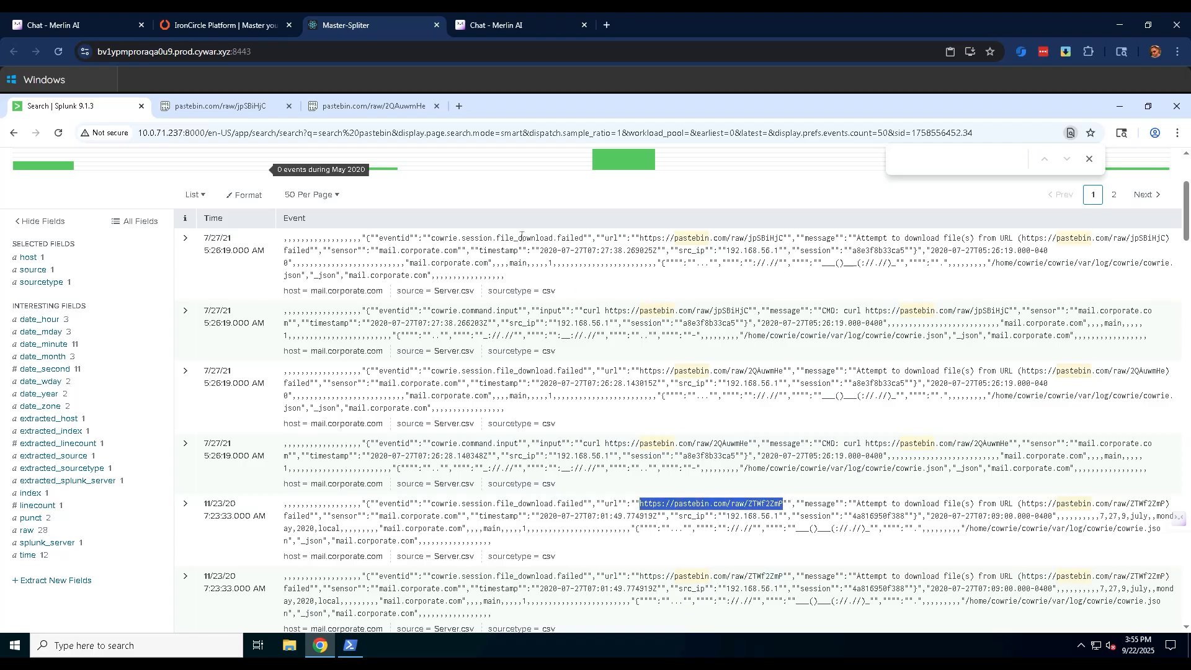
key("ctrl+c")
key("ctrl+t")
key("ctrl+v")
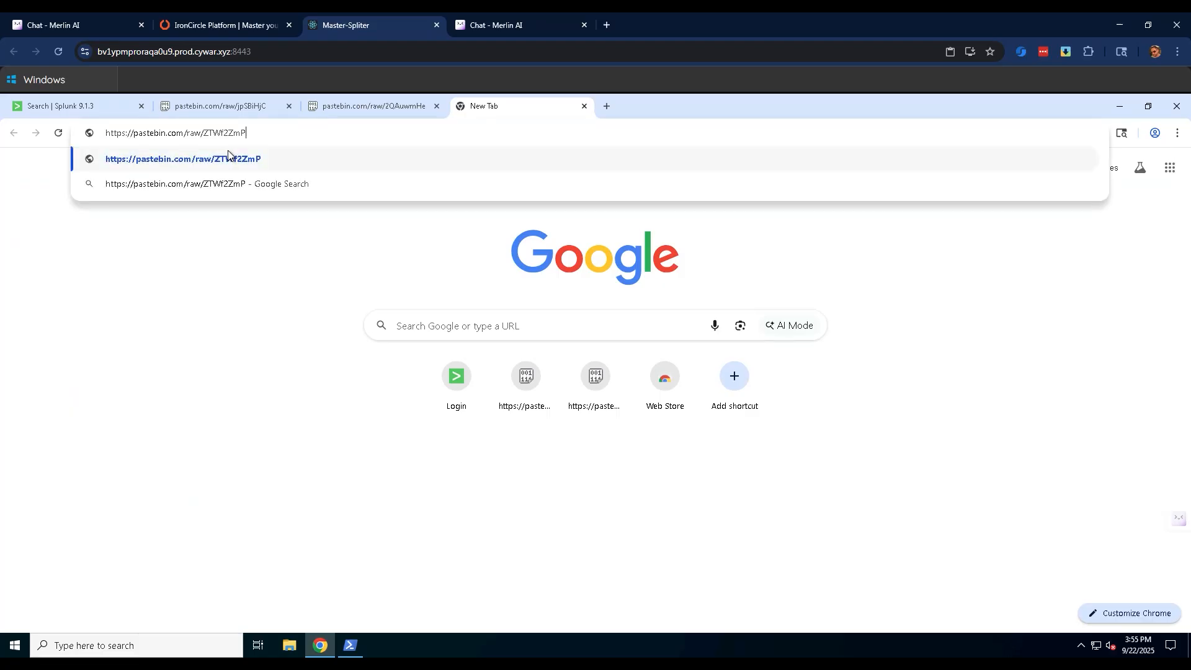
key("Return")
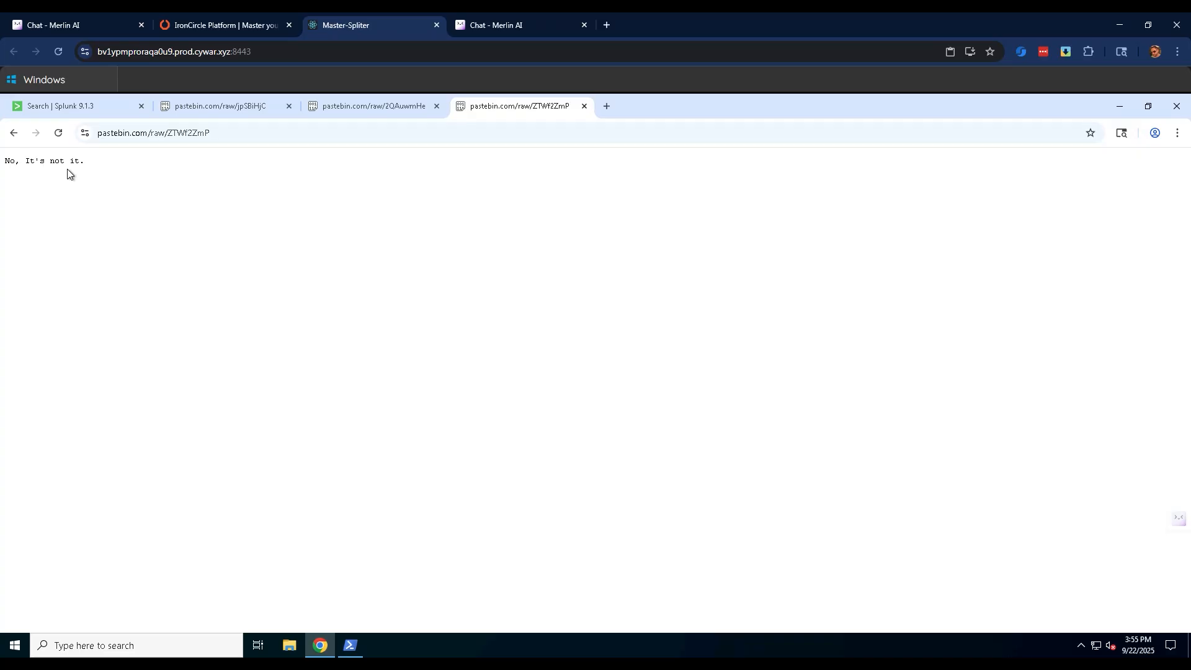
Find the download attempts for the pastebin address ending in 0cs1NHvh and open that address in a new browser tab.
left_click(79, 110)
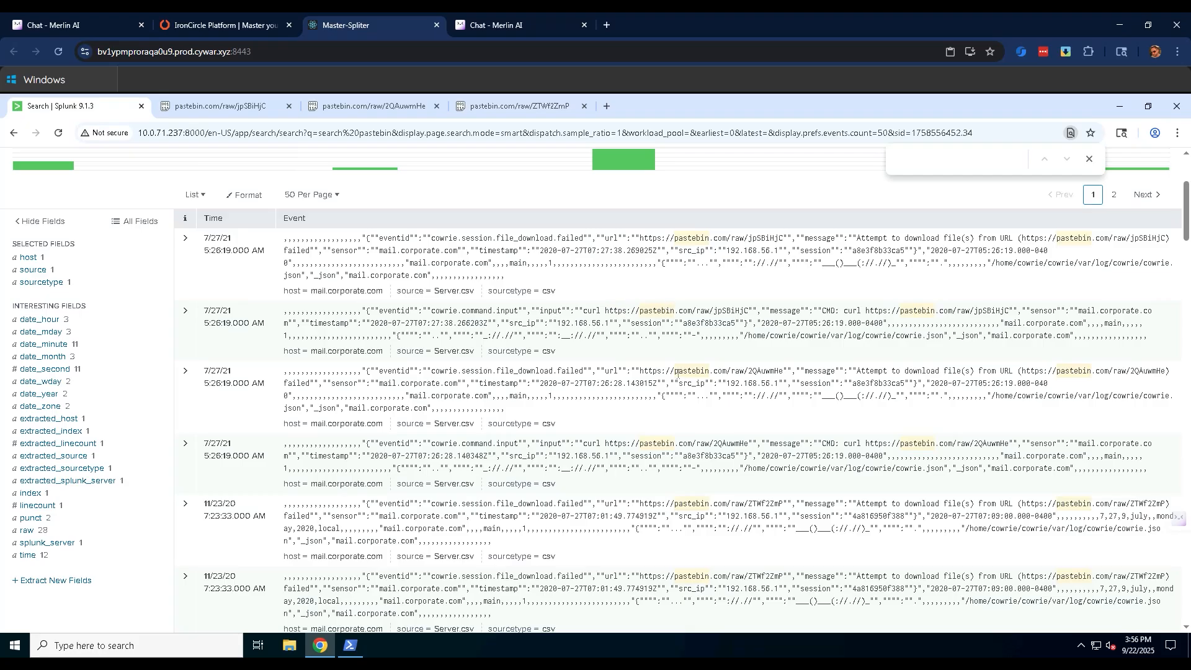
scroll(677, 374, "down", 3)
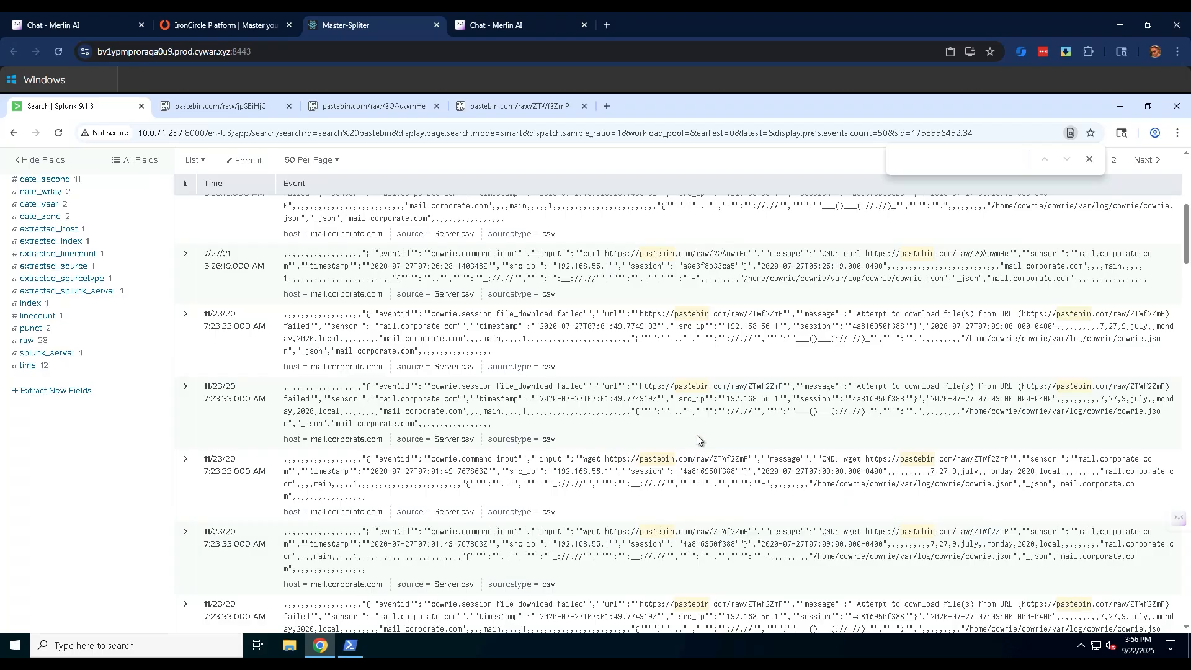
scroll(697, 434, "down", 3)
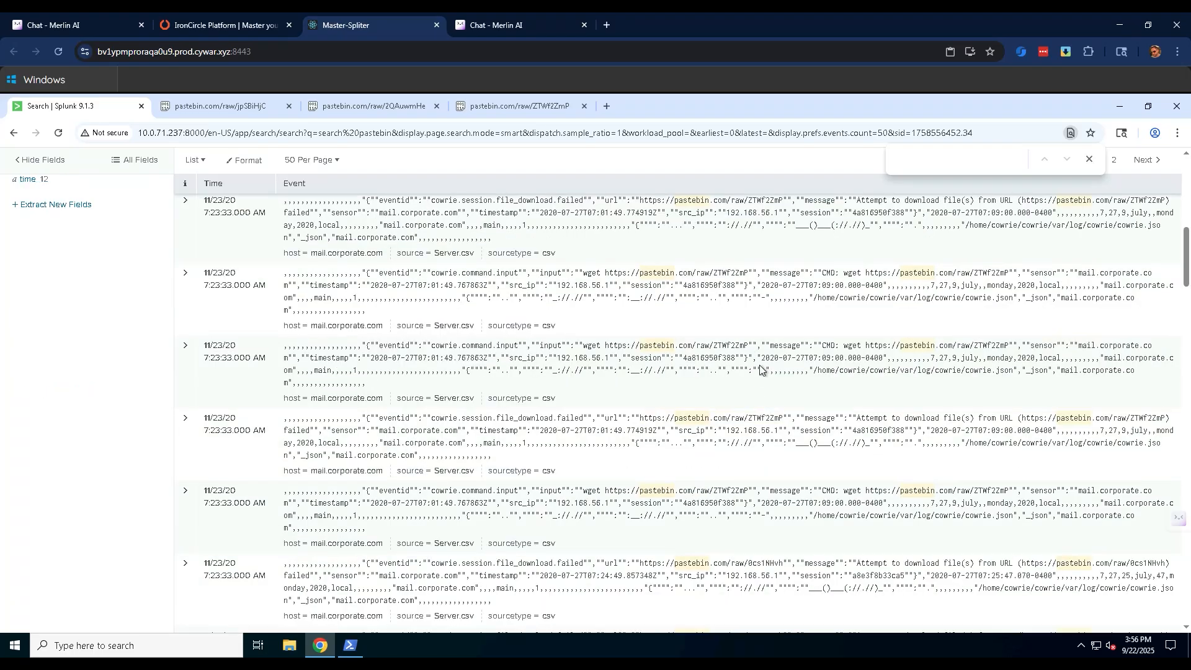
scroll(747, 526, "down", 3)
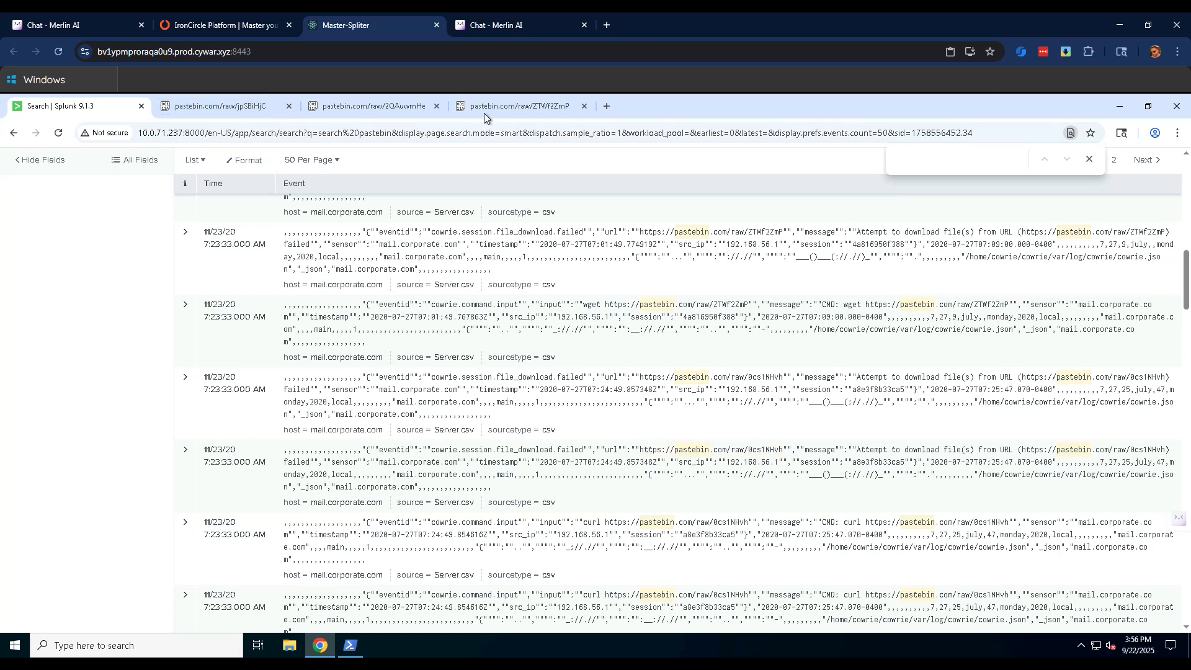
left_click_drag(641, 447, 784, 446)
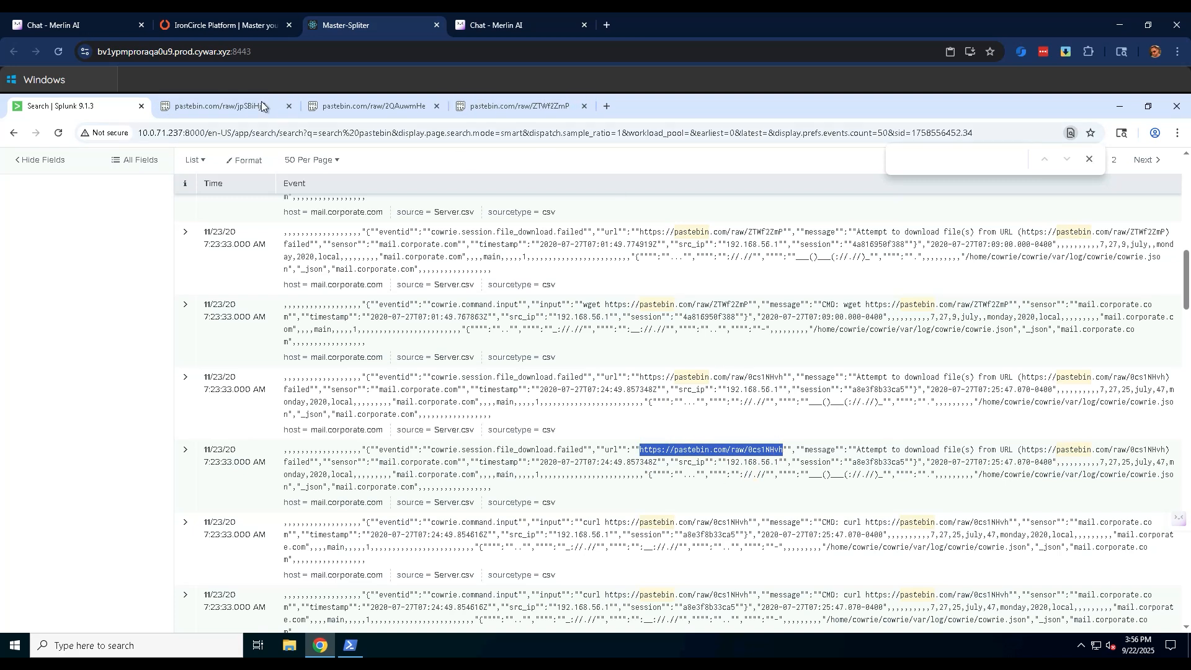
left_click(608, 107)
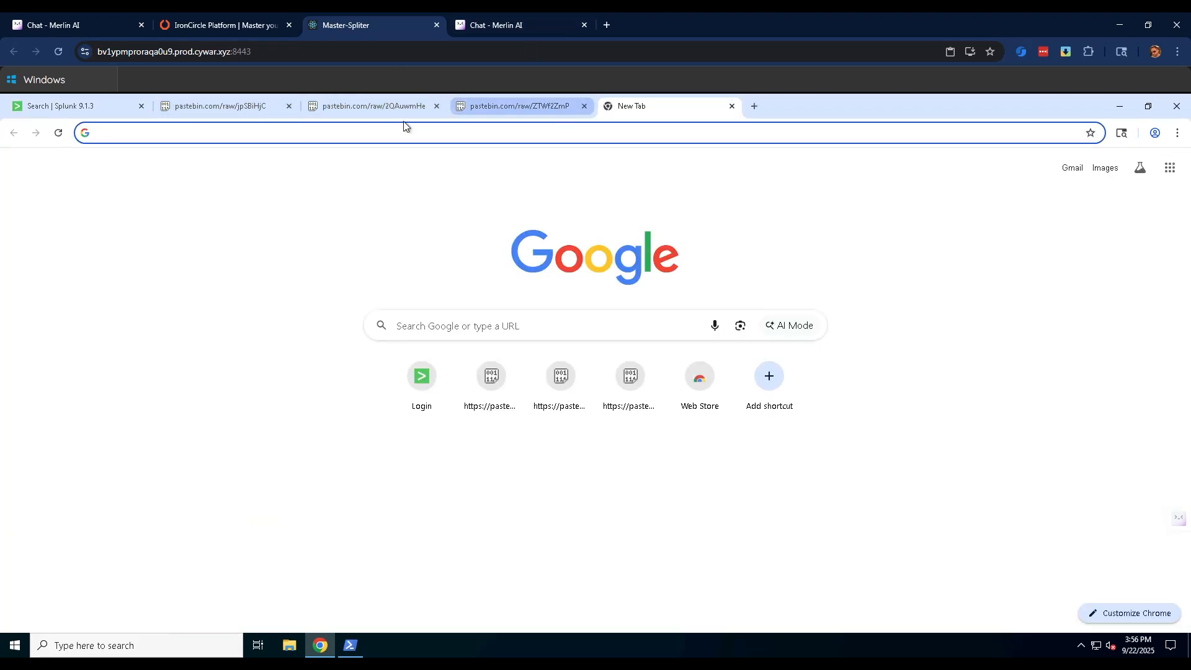
key("ctrl+v")
key("Return")
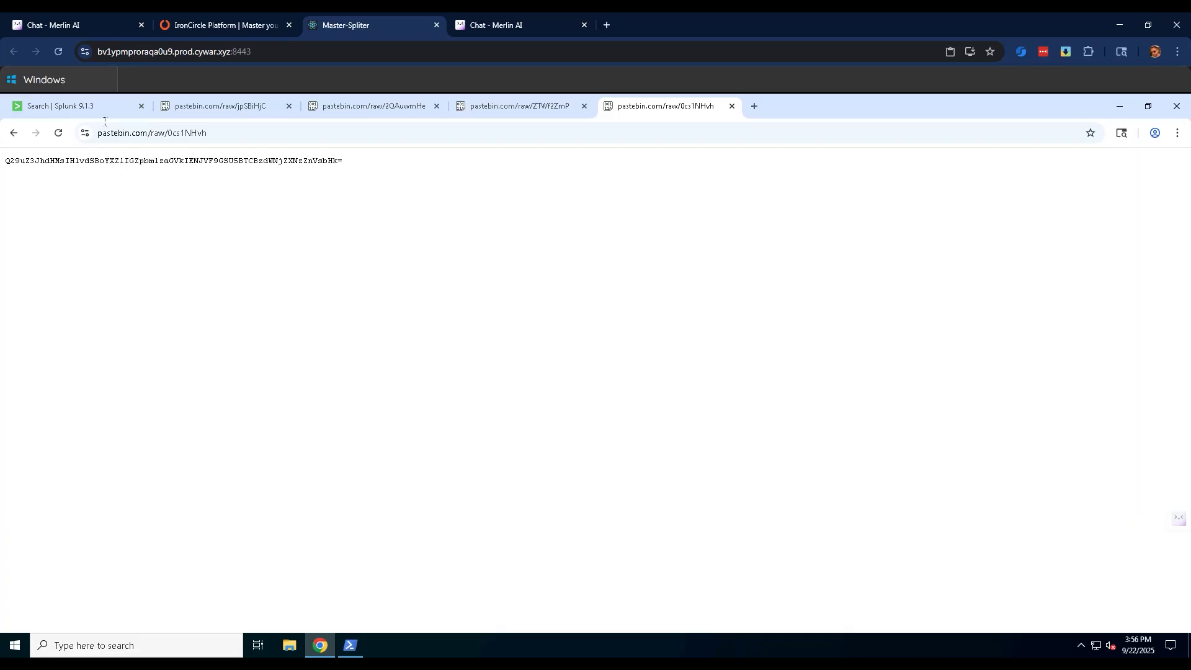
Copy the encoded text from the 0cs1NHvh paste and try submitting it as the Mail n' Trail flag on IronCircle.
left_click(87, 108)
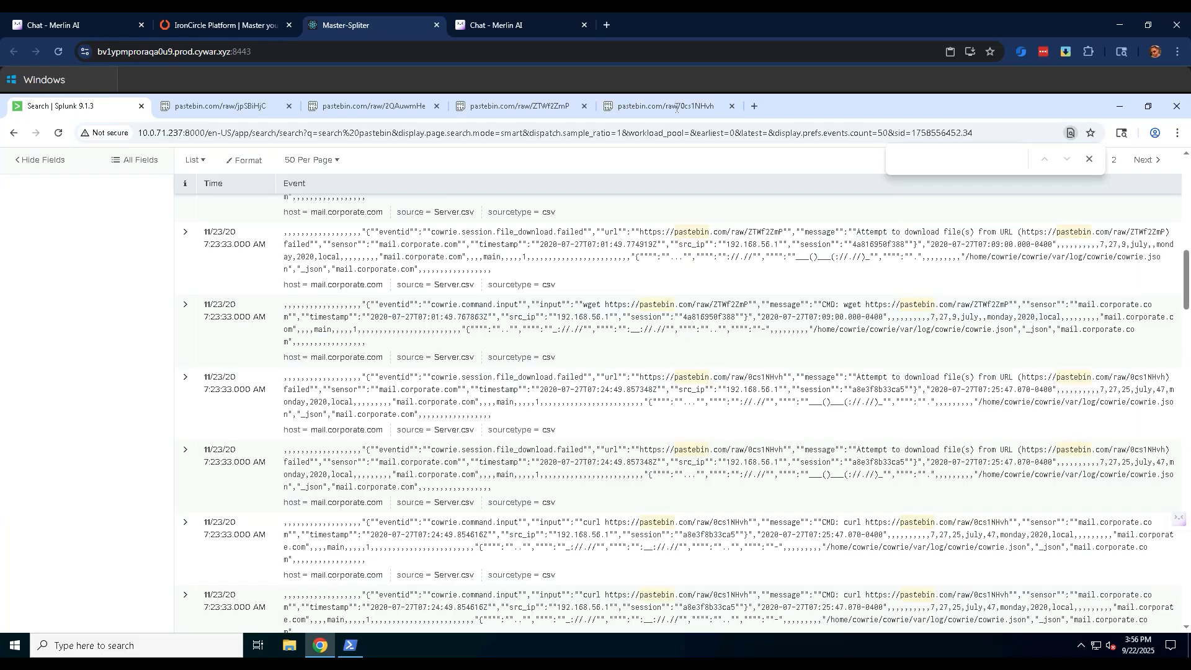
left_click(662, 108)
left_click_drag(351, 165, 5, 165)
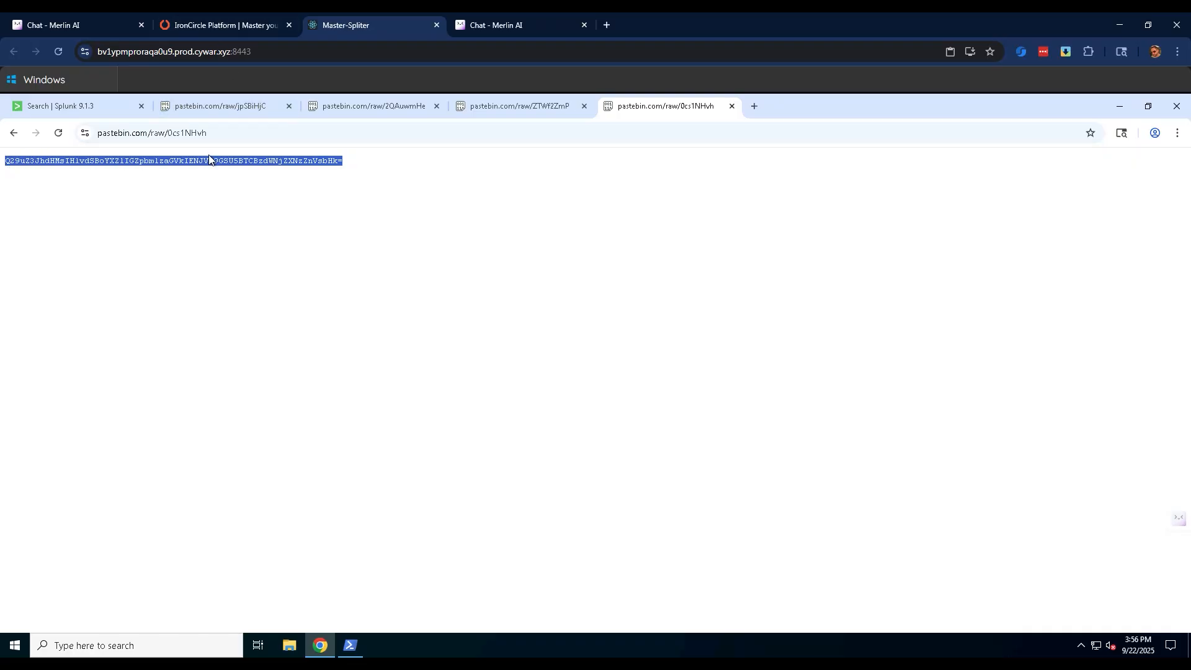
key("ctrl+c")
left_click(217, 13)
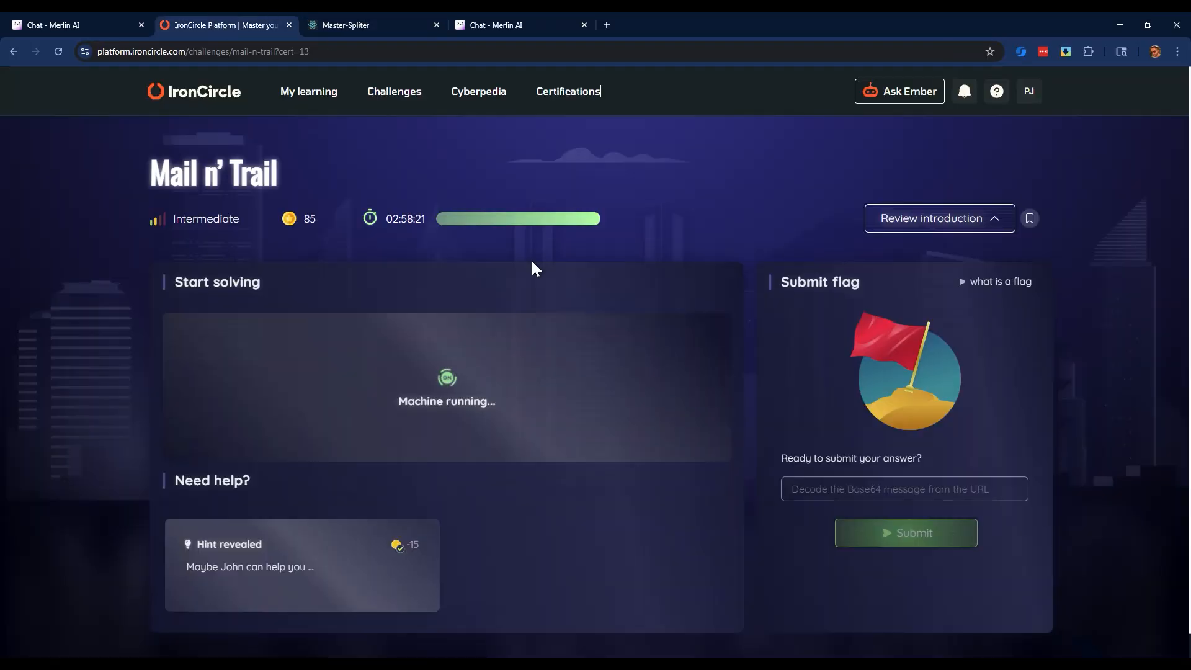
left_click(827, 490)
key("ctrl+v")
left_click(888, 532)
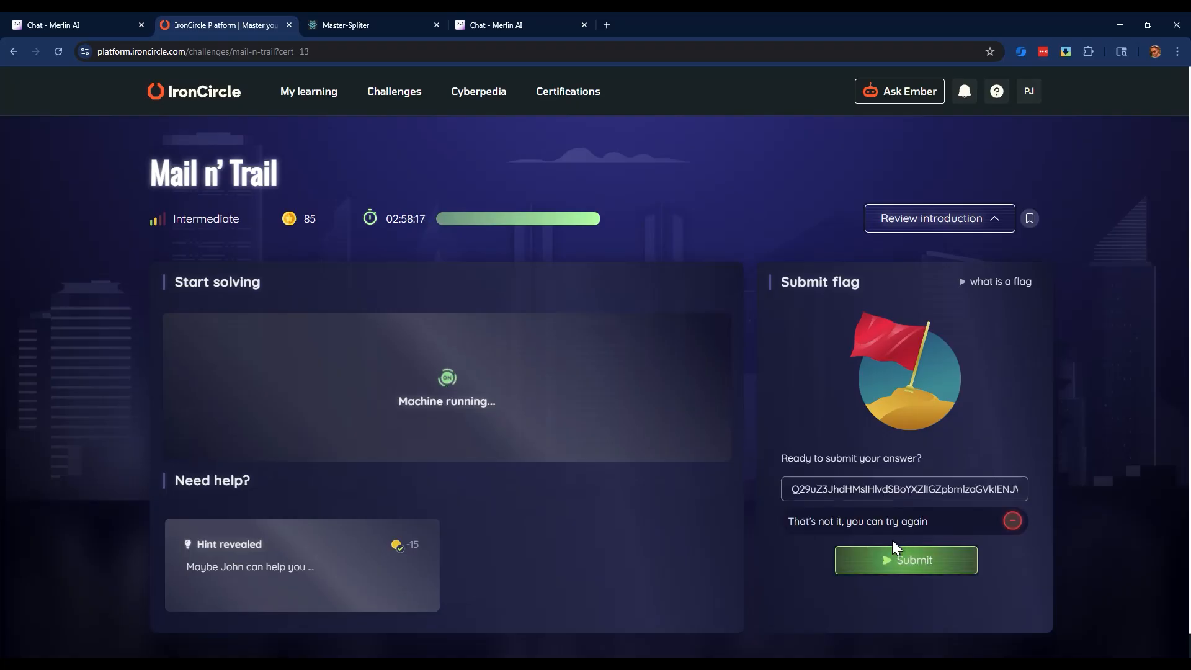
Return to the Splunk results, find the curl command for the pastebin address ending in C4B5ZK8K, and open that address in a new tab.
left_click(385, 27)
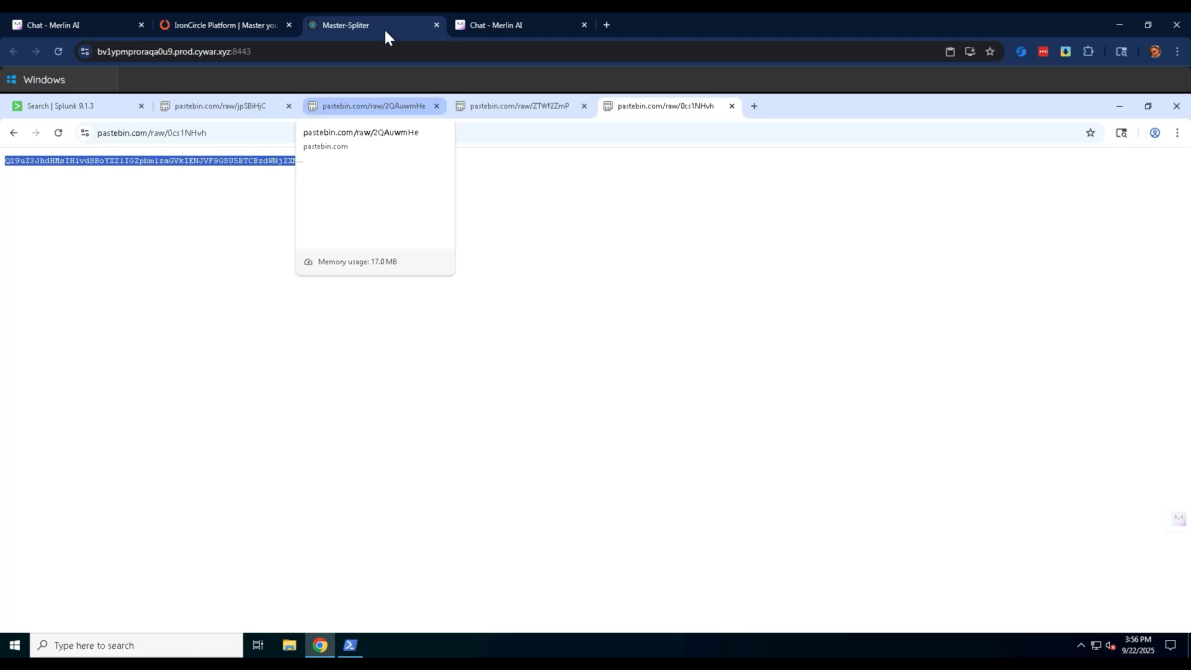
left_click(106, 107)
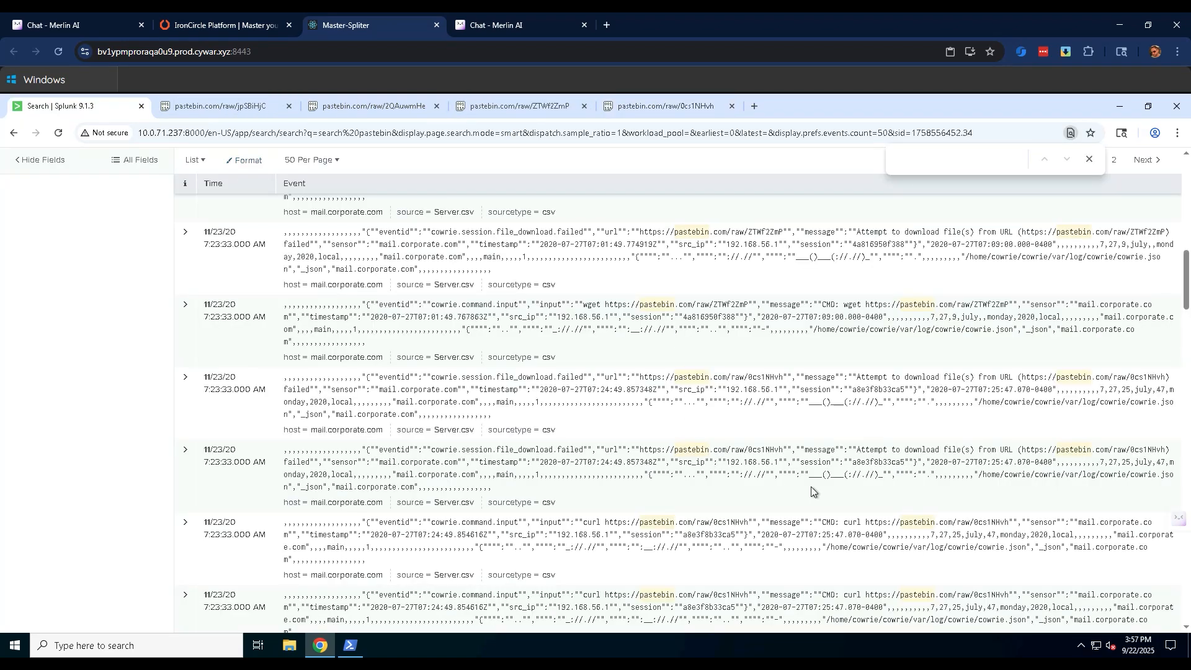
scroll(761, 493, "down", 3)
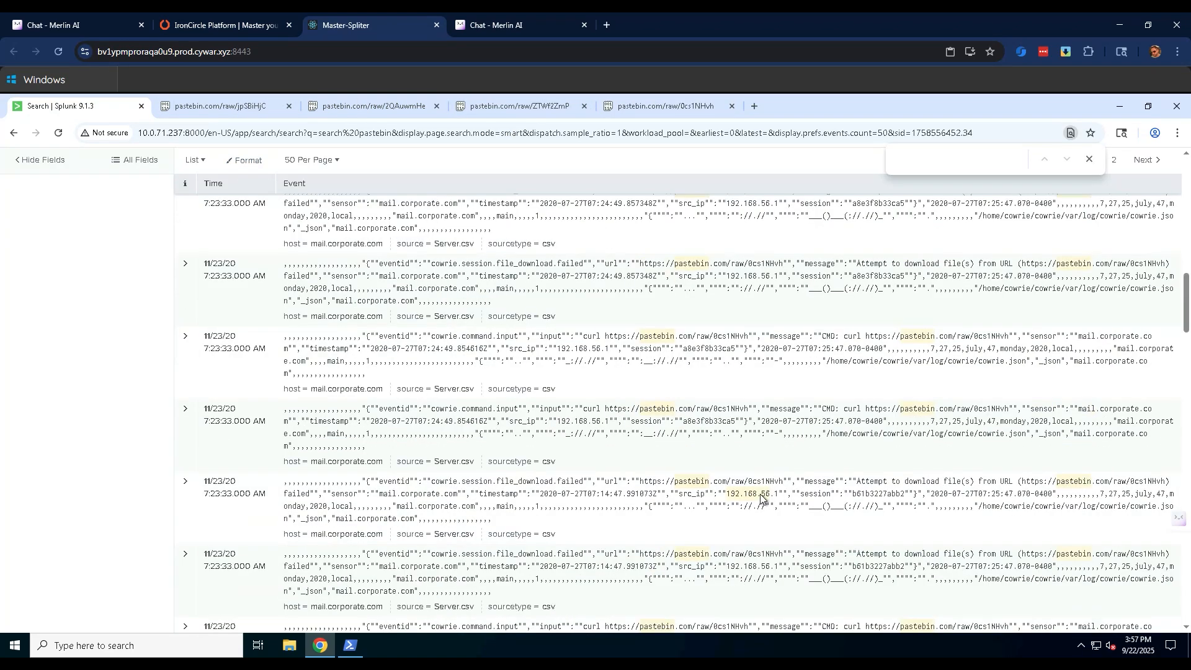
scroll(769, 540, "down", 5)
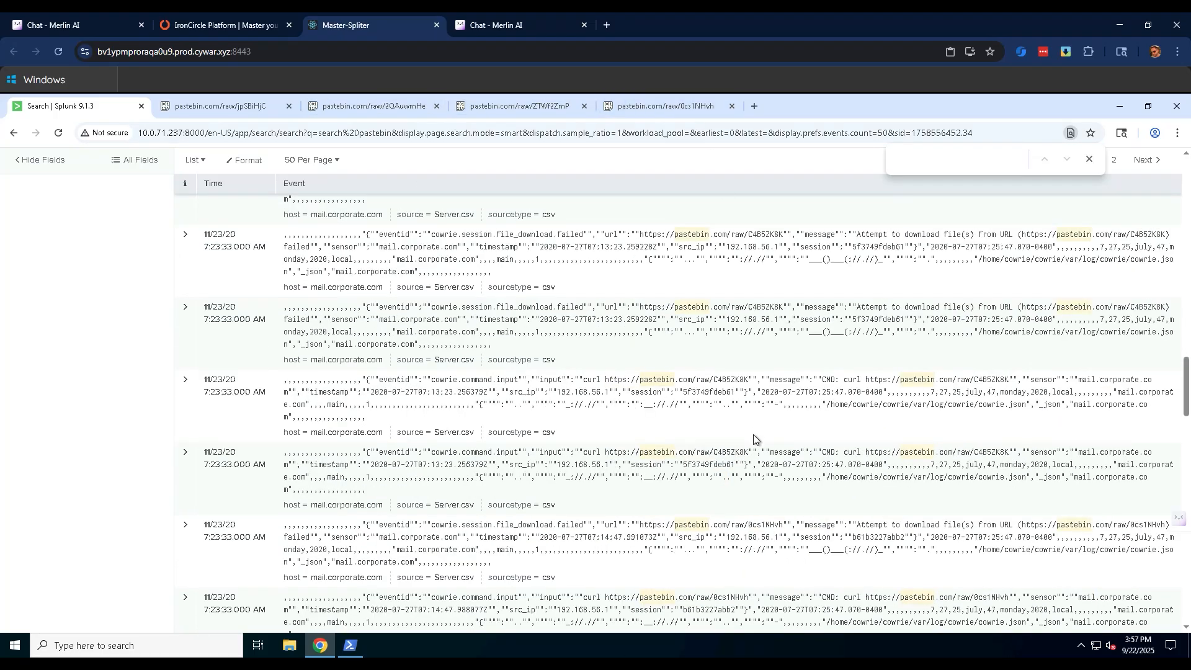
left_click_drag(747, 452, 606, 453)
key("ctrl+c")
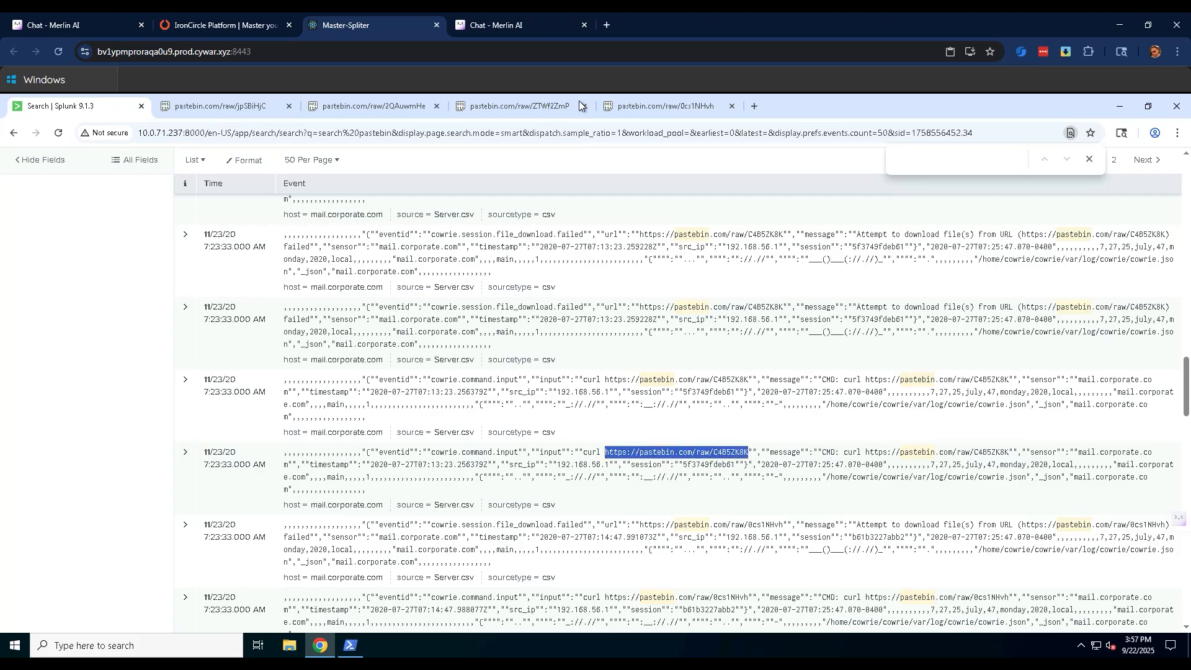
left_click(754, 106)
key("ctrl+v")
key("Return")
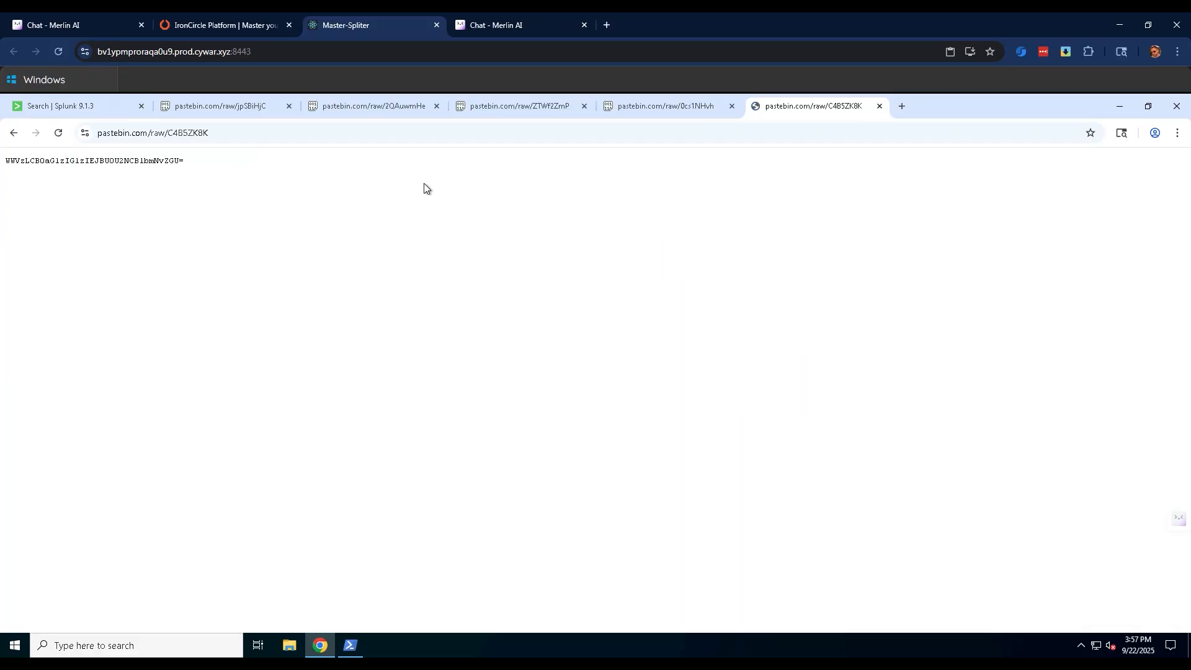
Replace the flag answer on IronCircle with the encoded text from the C4B5ZK8K paste and try submitting it.
left_click_drag(187, 160, 3, 160)
left_click(214, 25)
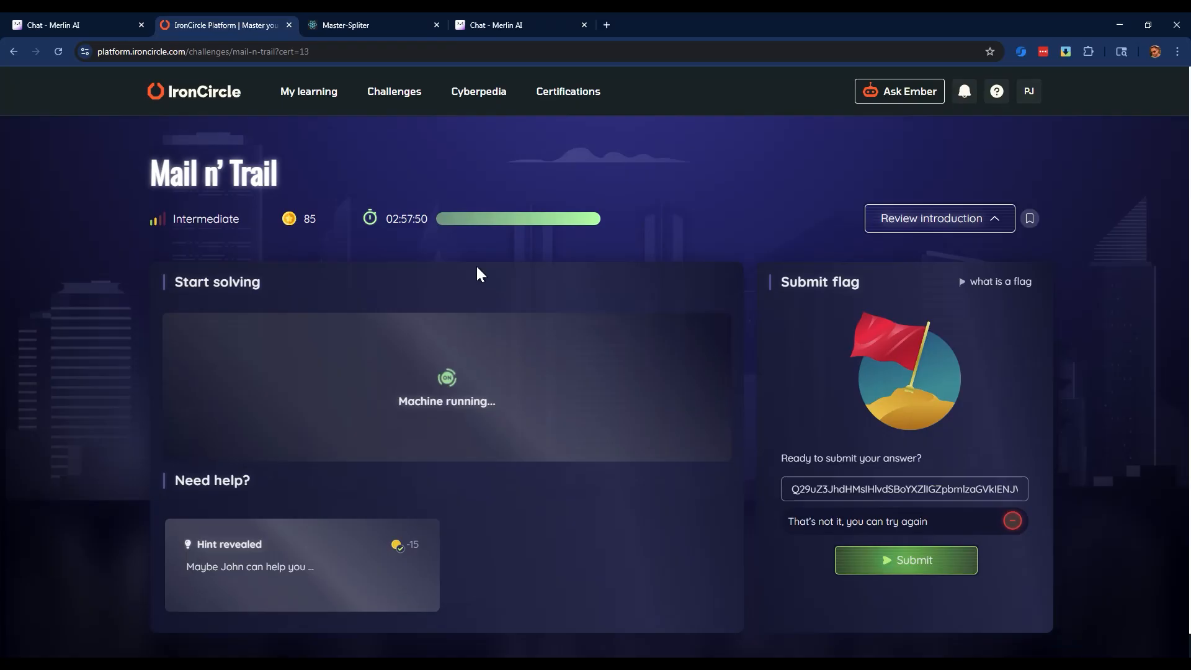
triple_click(797, 488)
key("ctrl+v")
left_click(899, 562)
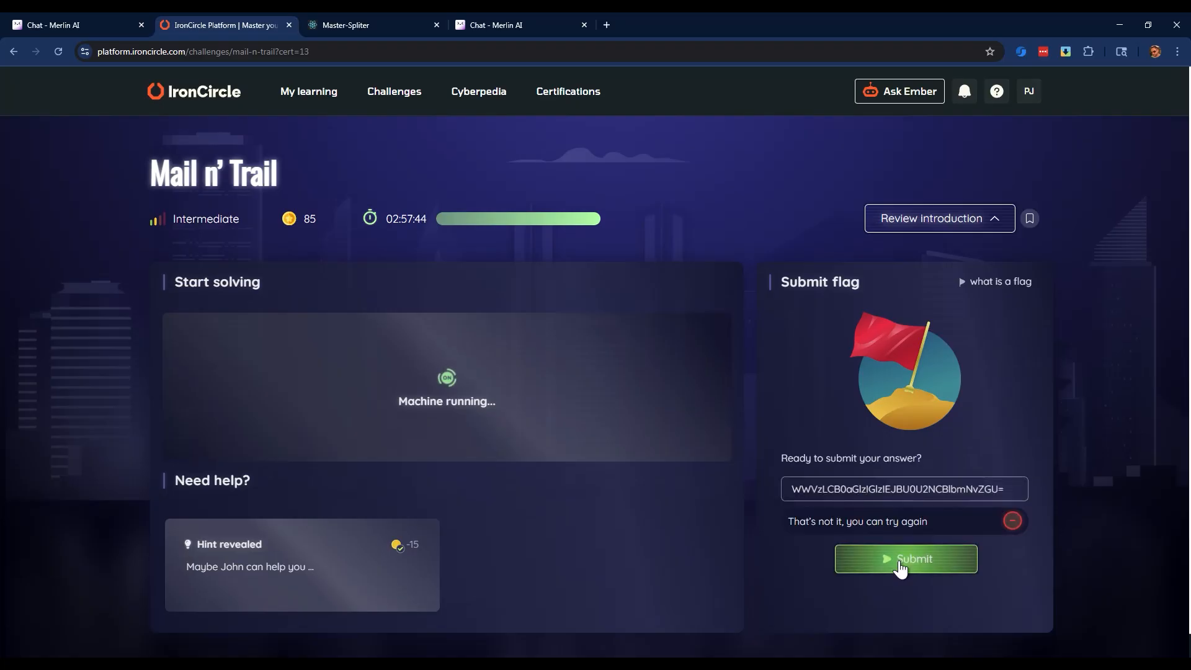
Reopen the Mail n' Trail introduction and review the challenge goals.
mouse_move(471, 219)
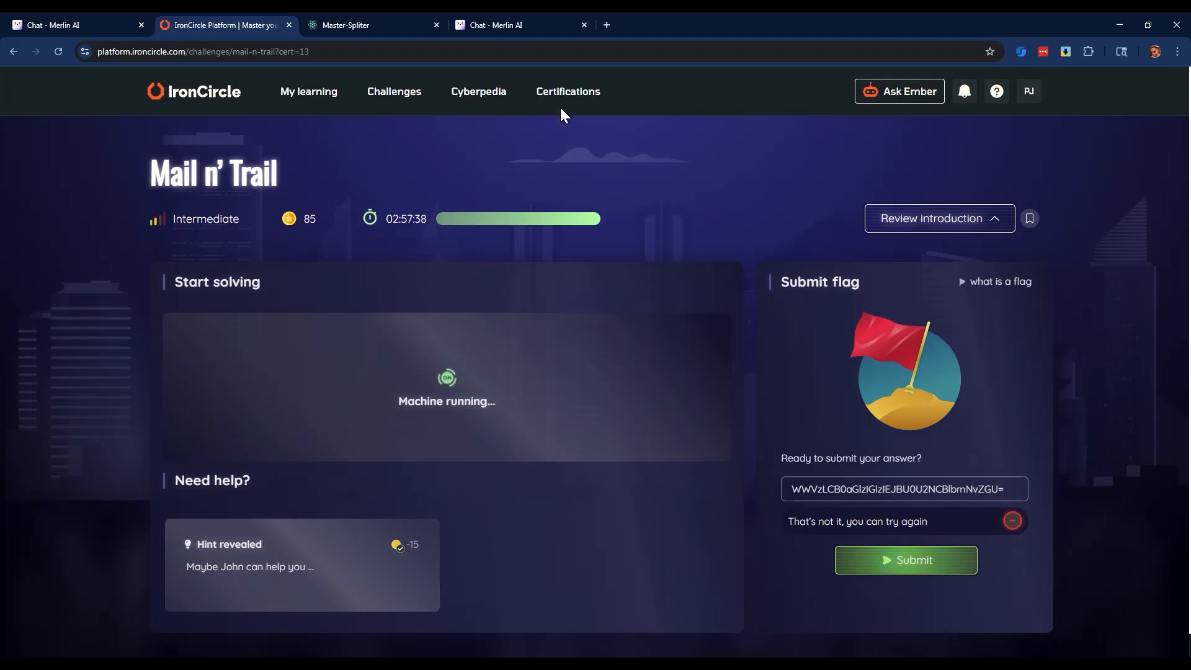
left_click(962, 228)
left_click(500, 410)
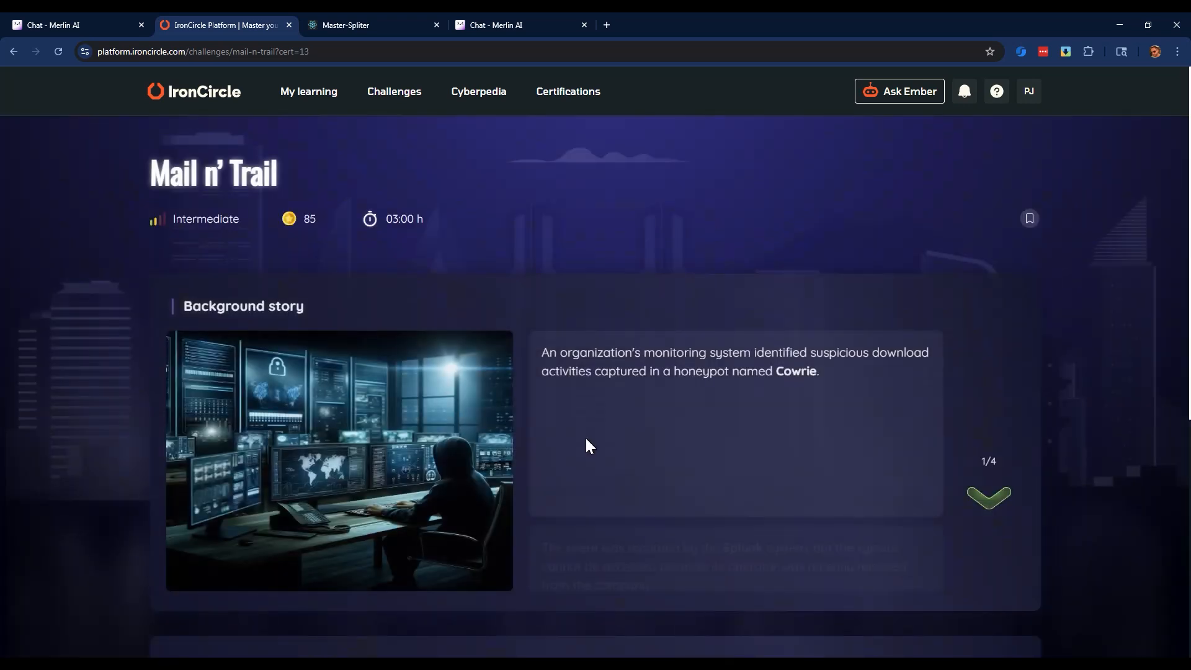
scroll(585, 437, "down", 5)
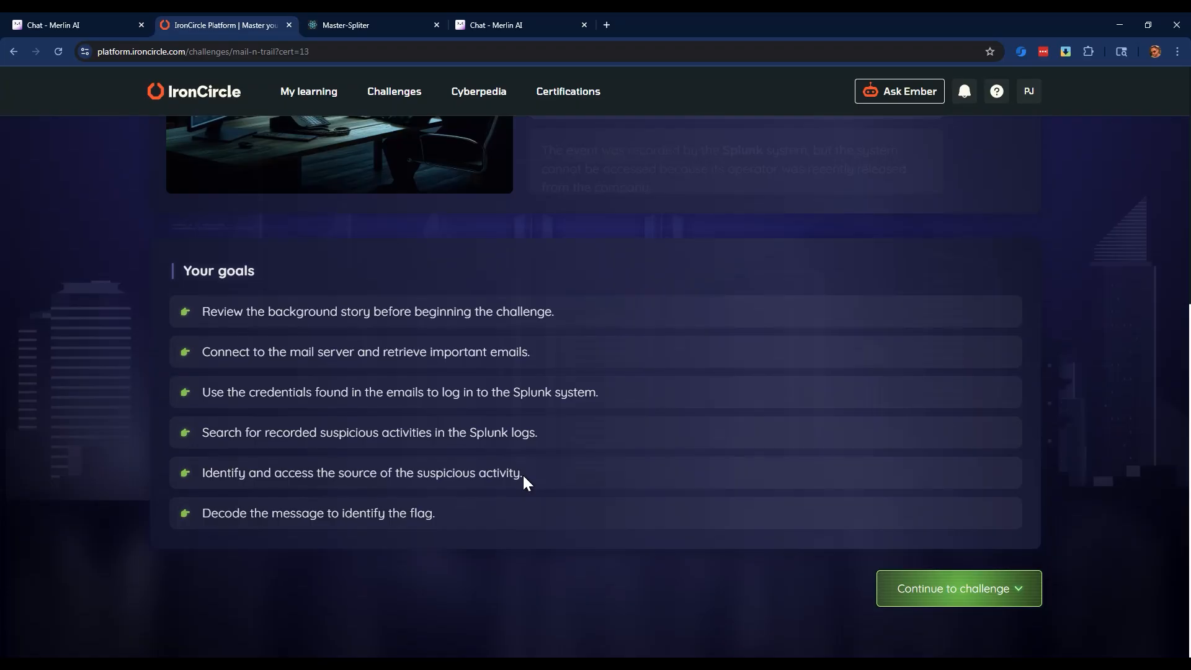
left_click(401, 19)
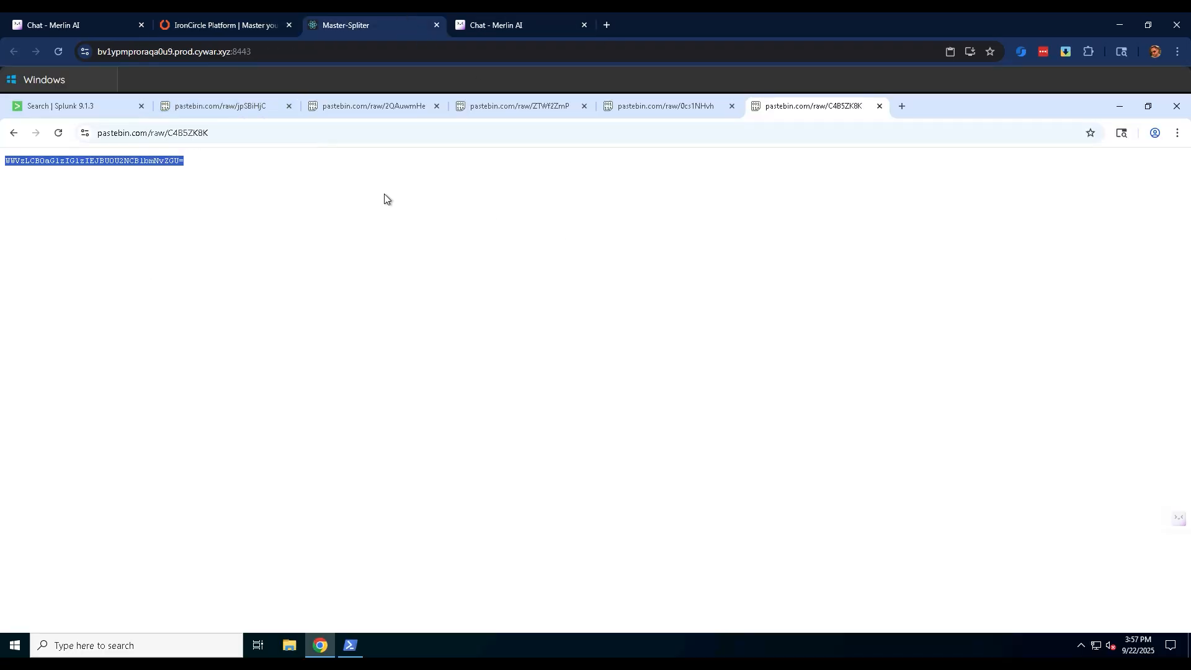
left_click(55, 109)
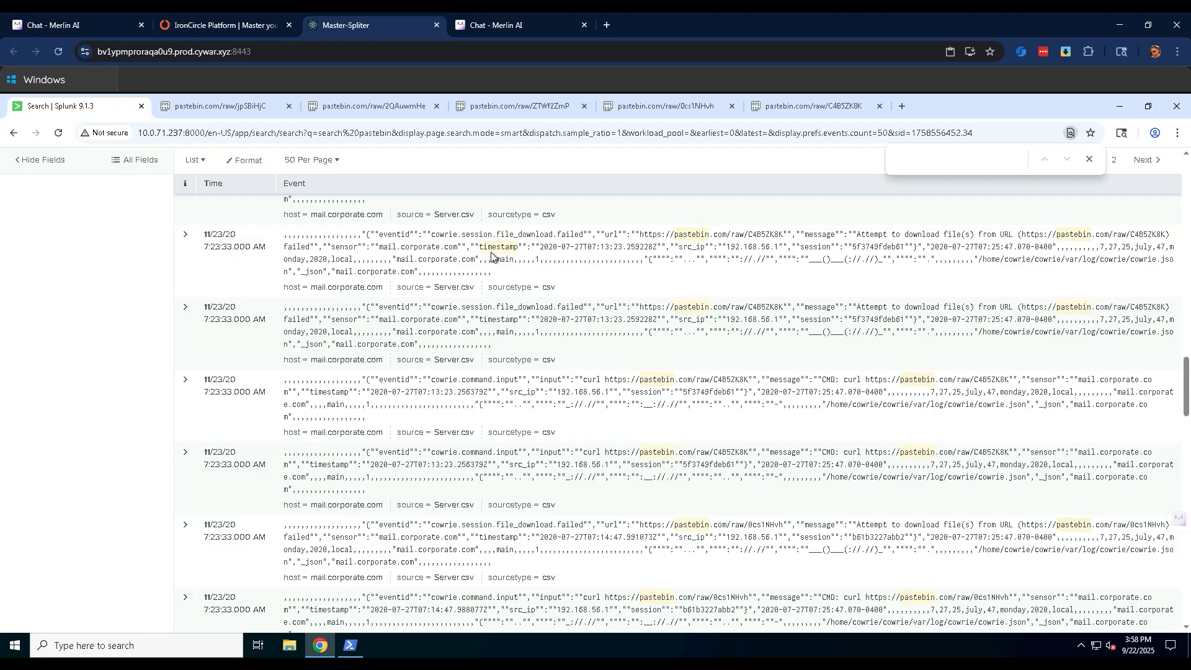
left_click(813, 106)
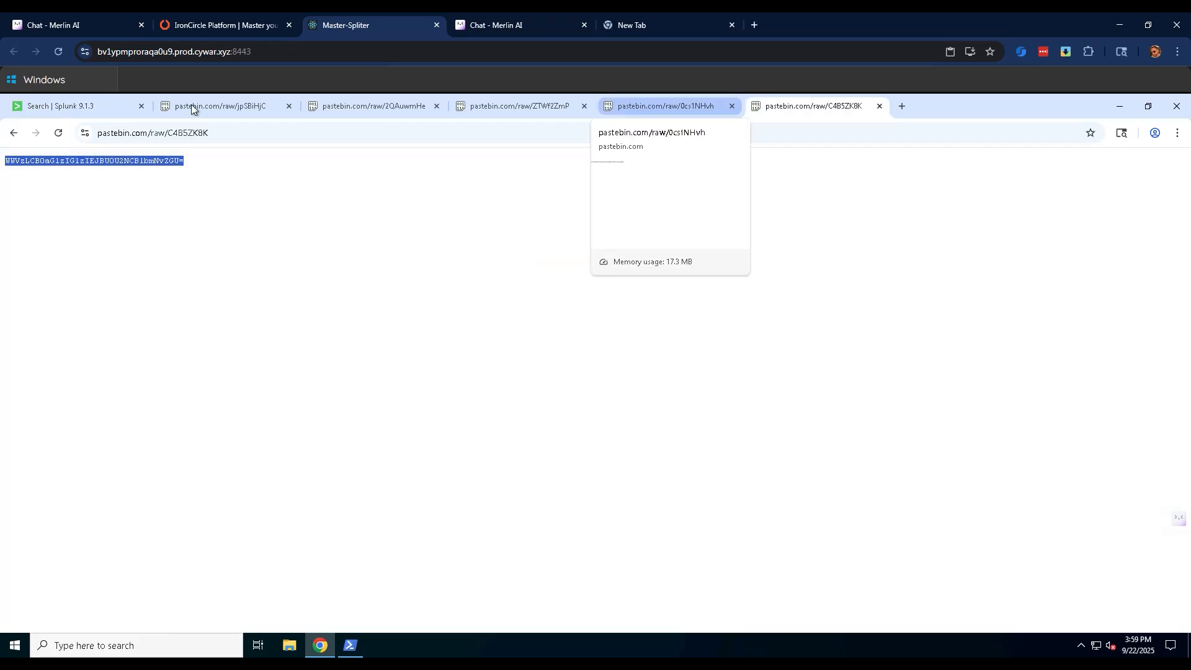
left_click(909, 105)
key("ctrl+v")
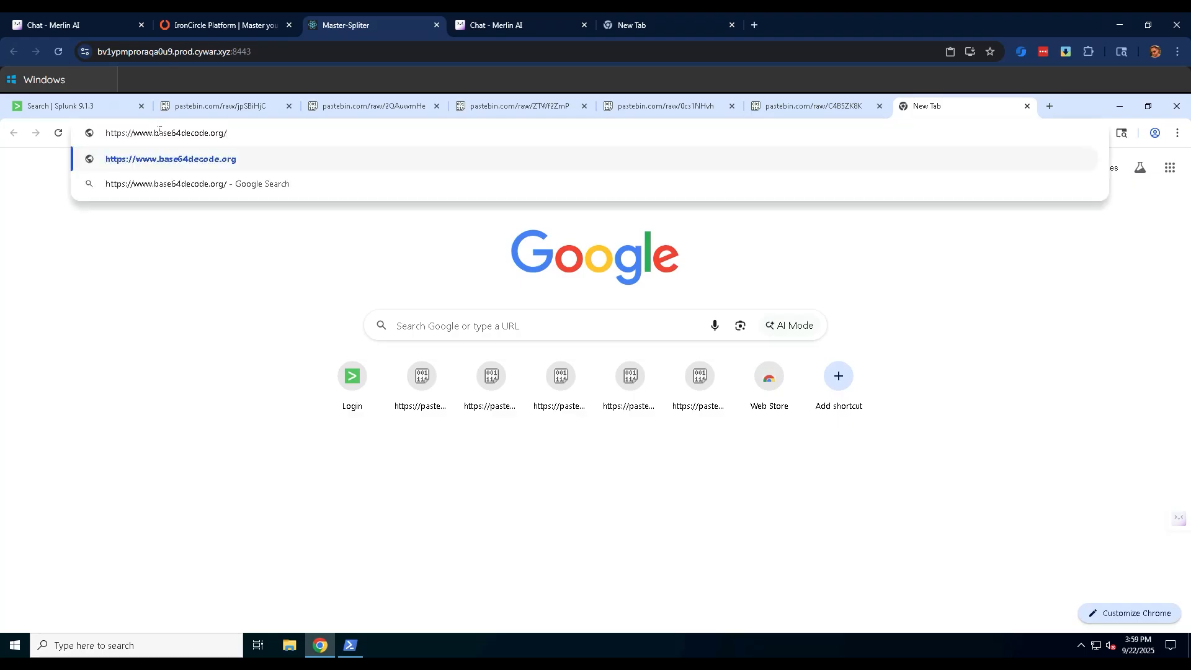
key("Return")
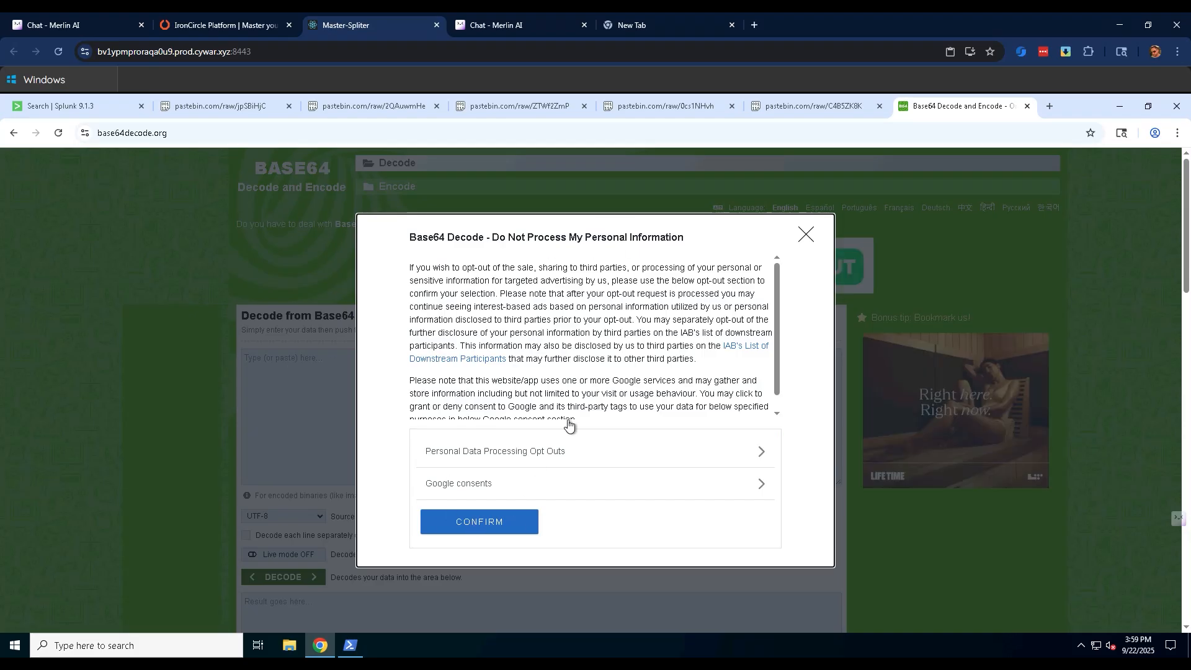
left_click(482, 528)
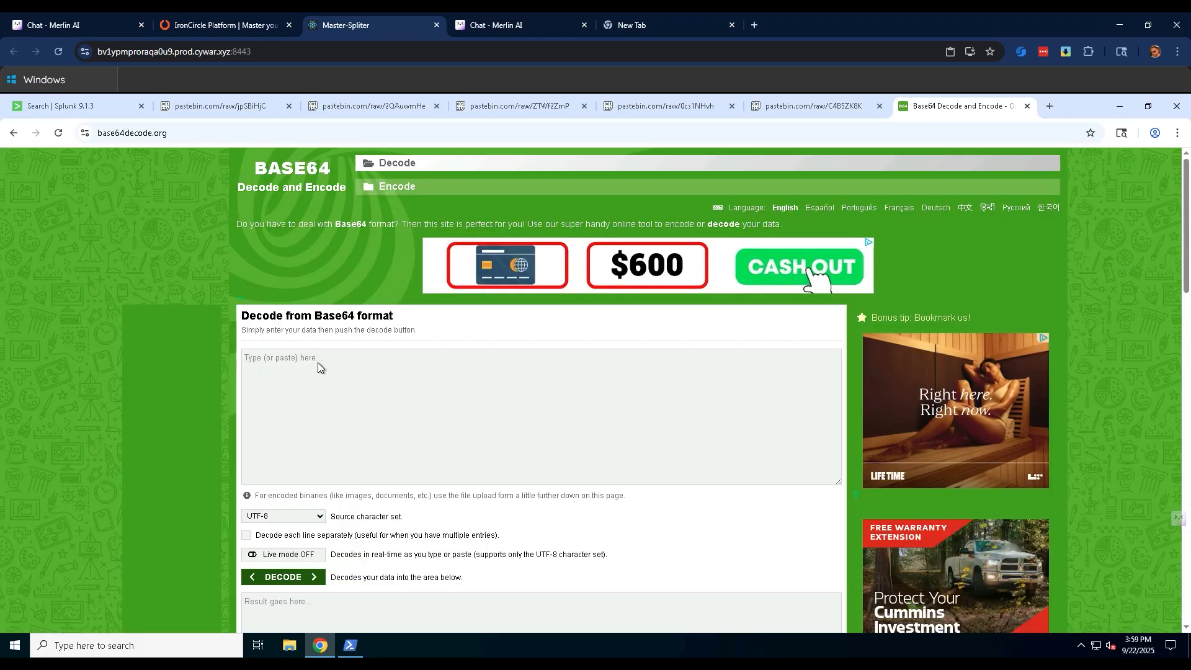
Copy the encoded text from the pastebin page ending in C4B5ZK8K.
left_click(656, 109)
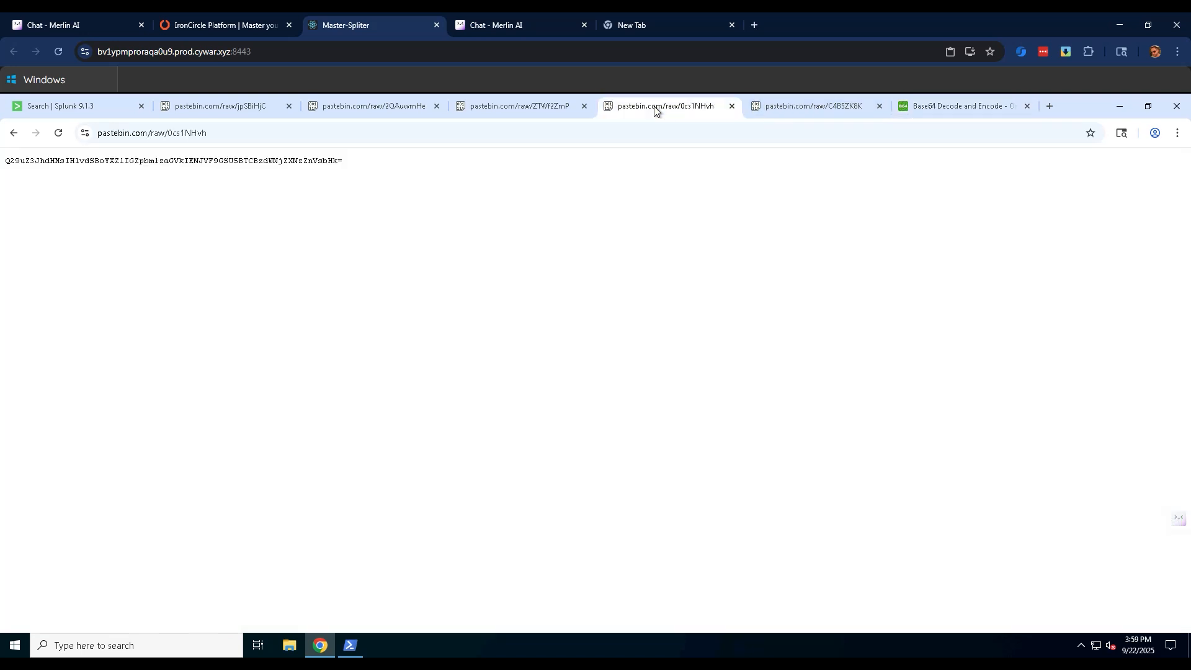
left_click(796, 110)
left_click_drag(5, 161, 184, 164)
right_click(155, 167)
left_click(179, 178)
Replace the URL in the Base64 decoder's input with the text copied from the C4B5ZK8K paste, decode it, and read the result.
key("ctrl+Tab")
triple_click(280, 351)
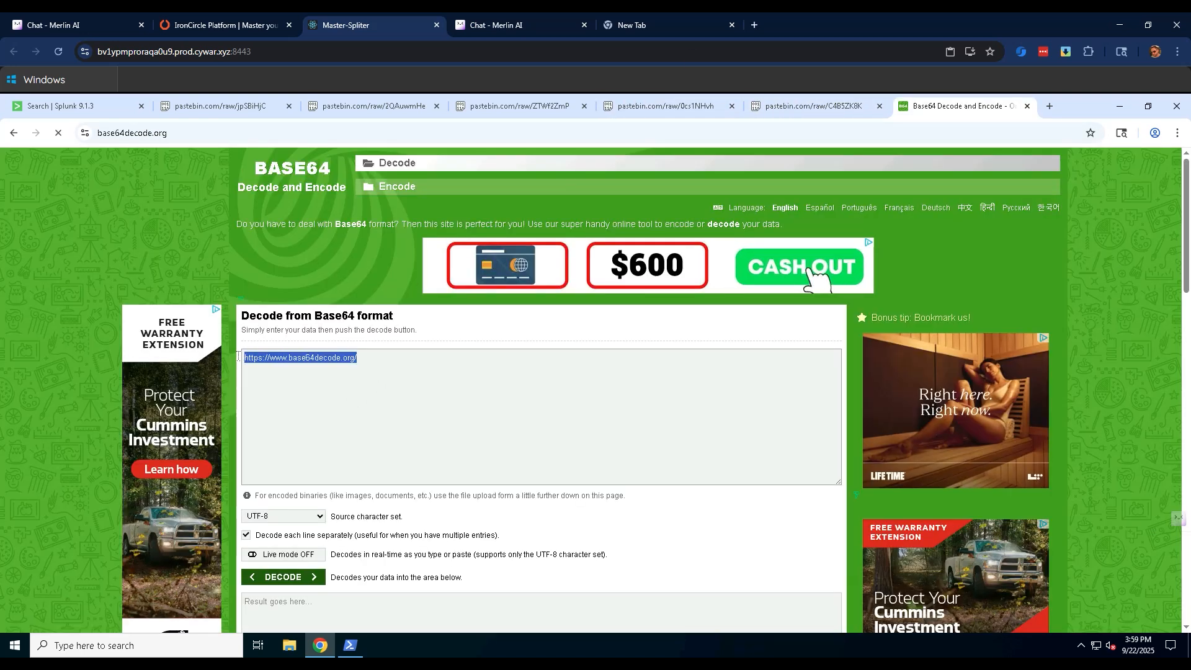
right_click(282, 353)
left_click(289, 421)
key("Return")
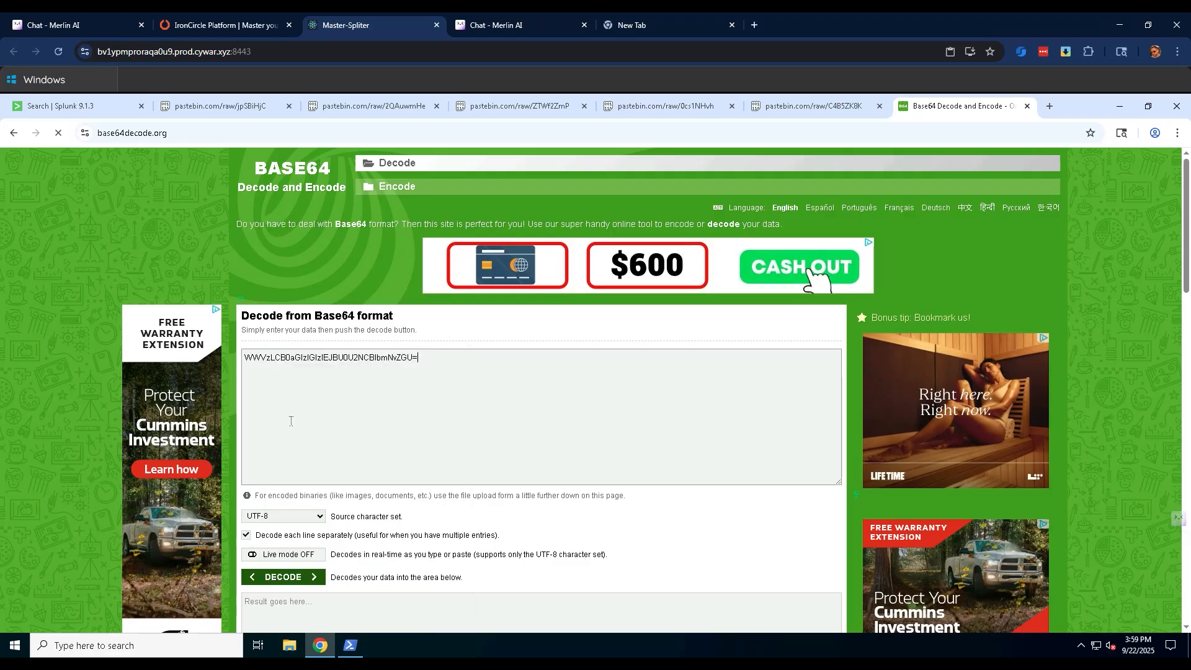
left_click(285, 577)
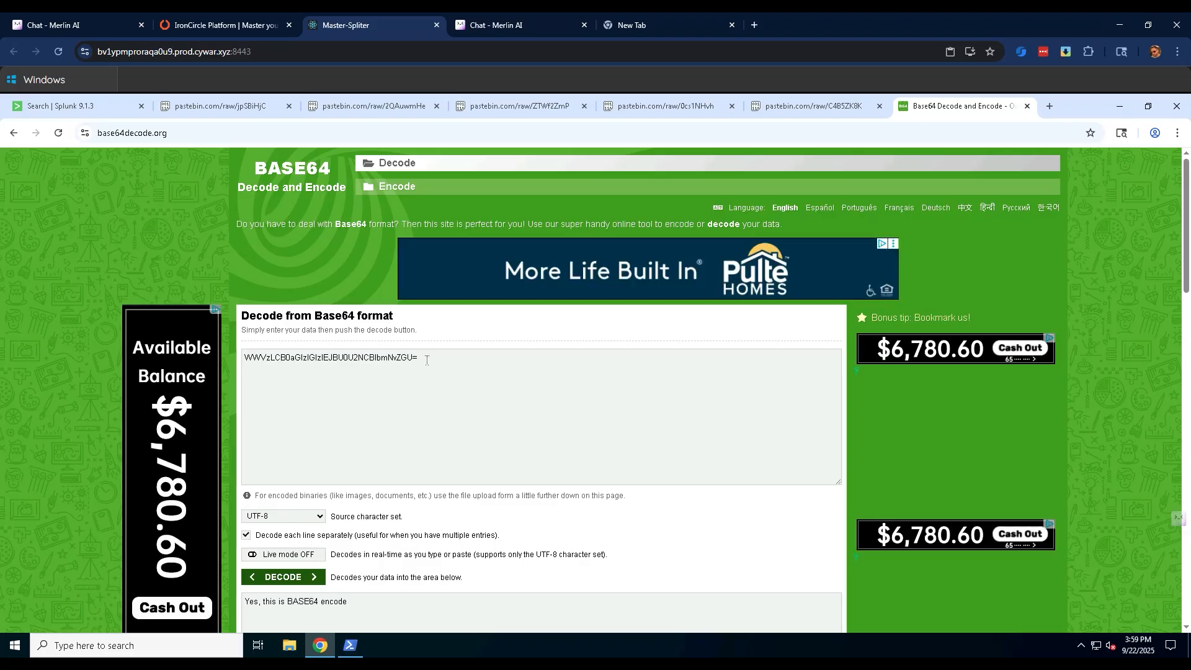
scroll(311, 536, "down", 3)
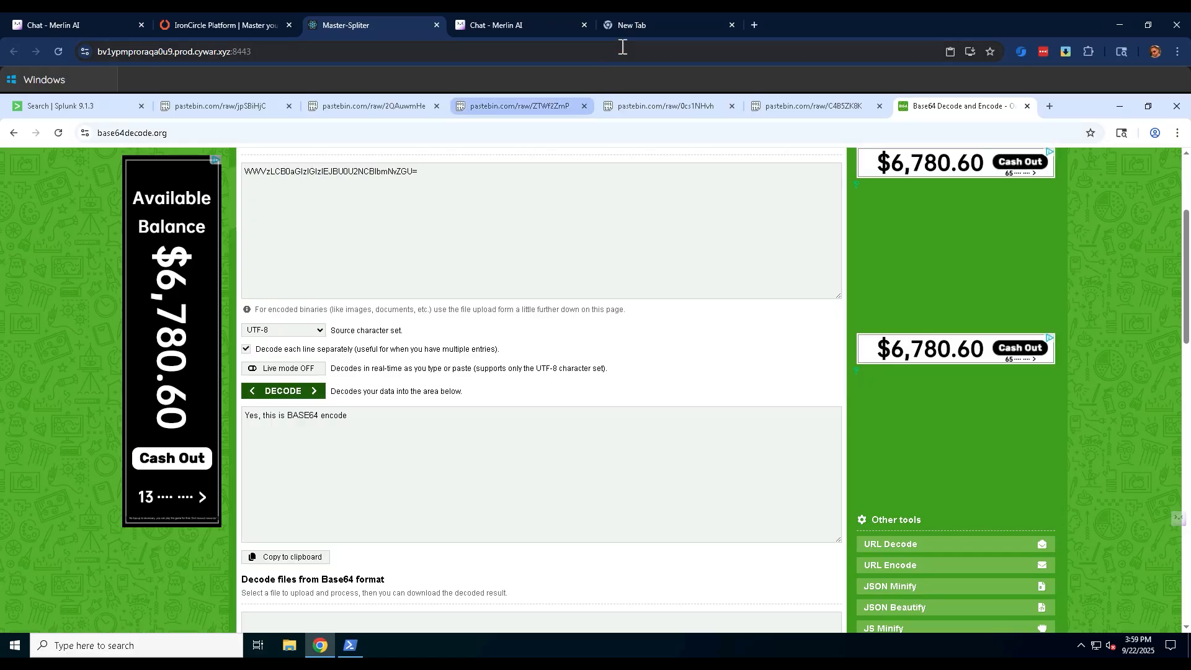
Close the empty new tab in the outer browser and copy the encoded text from the pastebin page ending in 0cs1NHvh.
left_click(732, 25)
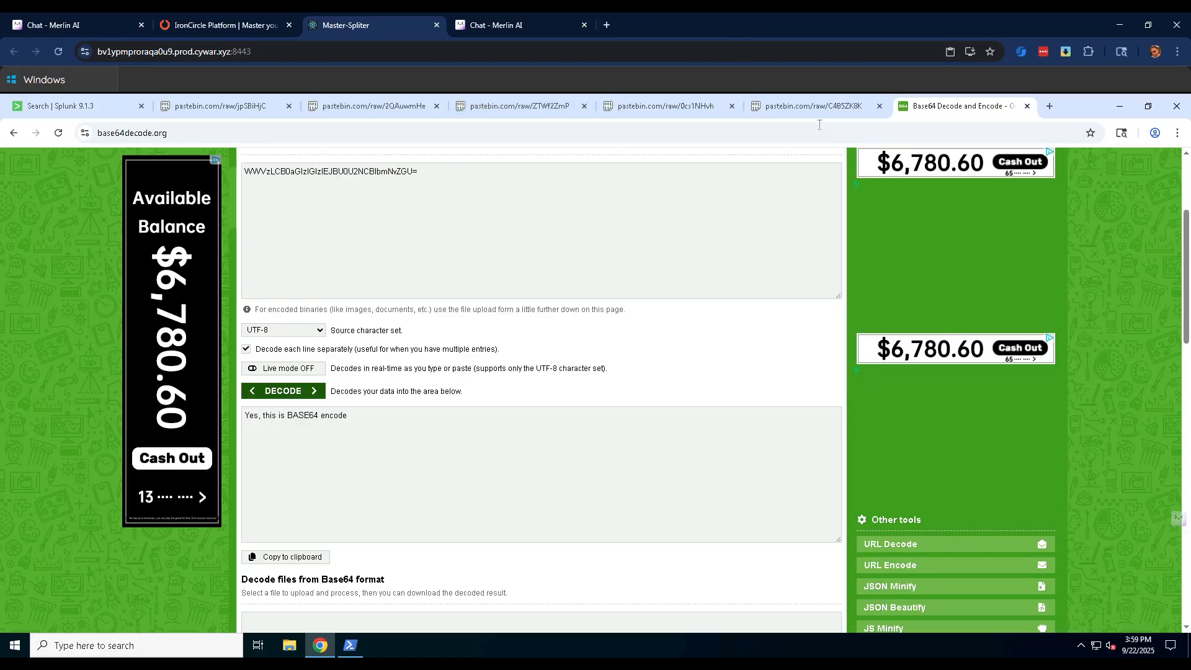
left_click(760, 108)
left_click(683, 107)
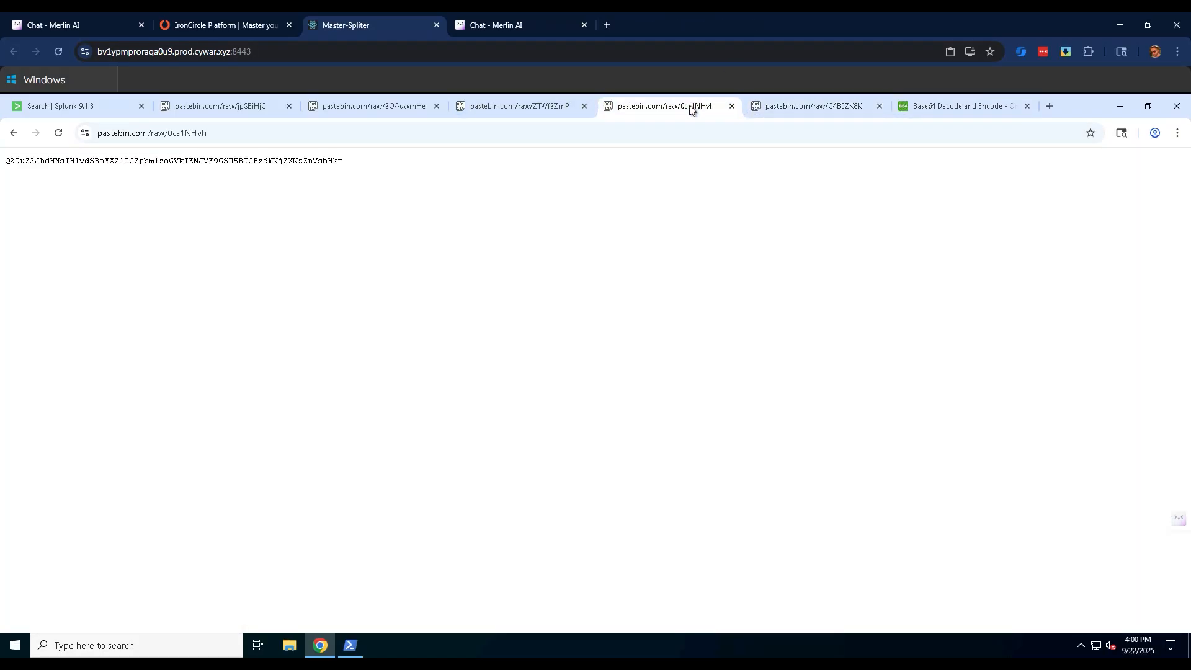
triple_click(231, 160)
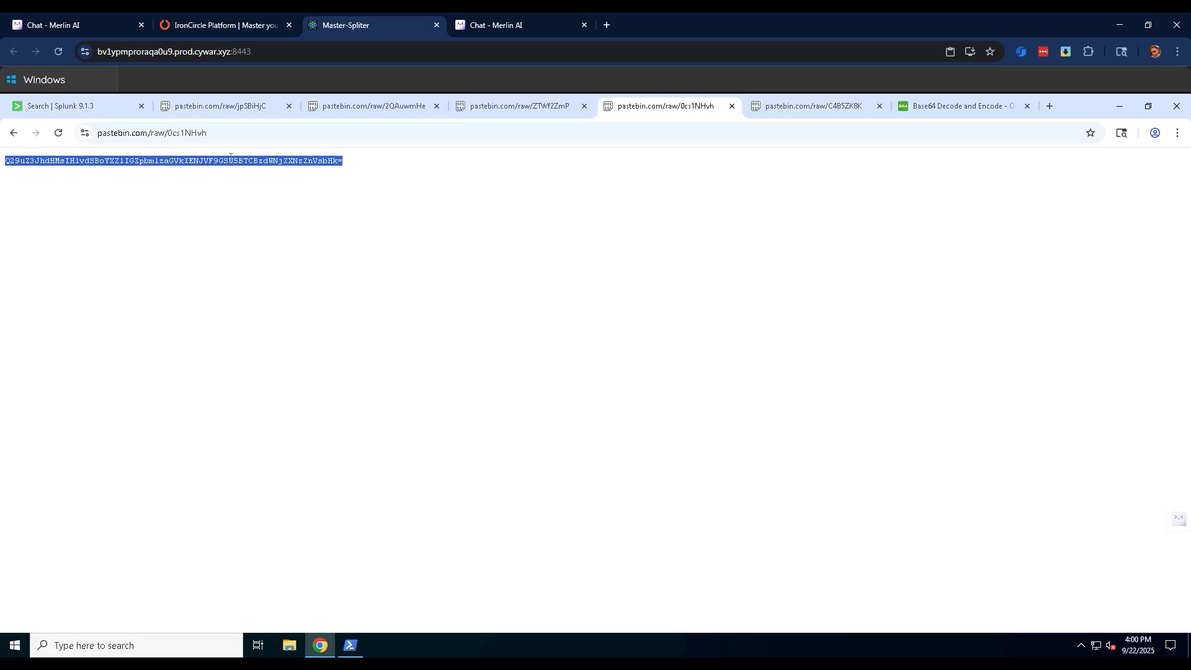
right_click(229, 159)
left_click(254, 175)
Replace the Base64 decoder's input with the text copied from the 0cs1NHvh paste, decode it, and read the result.
left_click(925, 109)
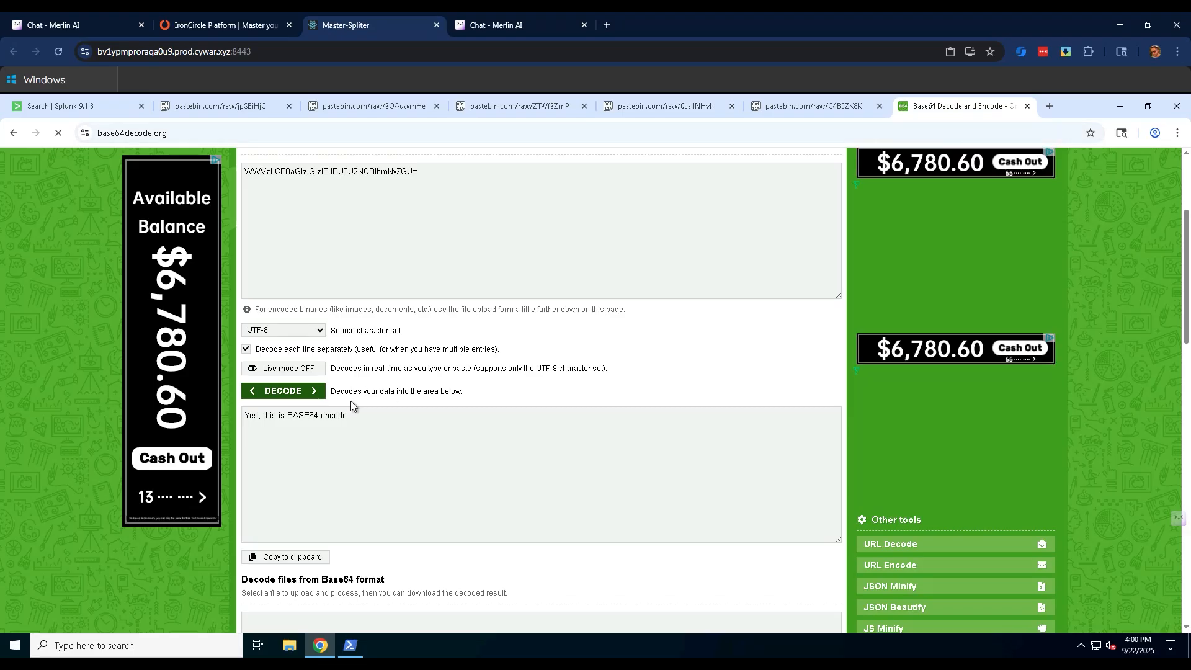
left_click_drag(433, 171, 243, 171)
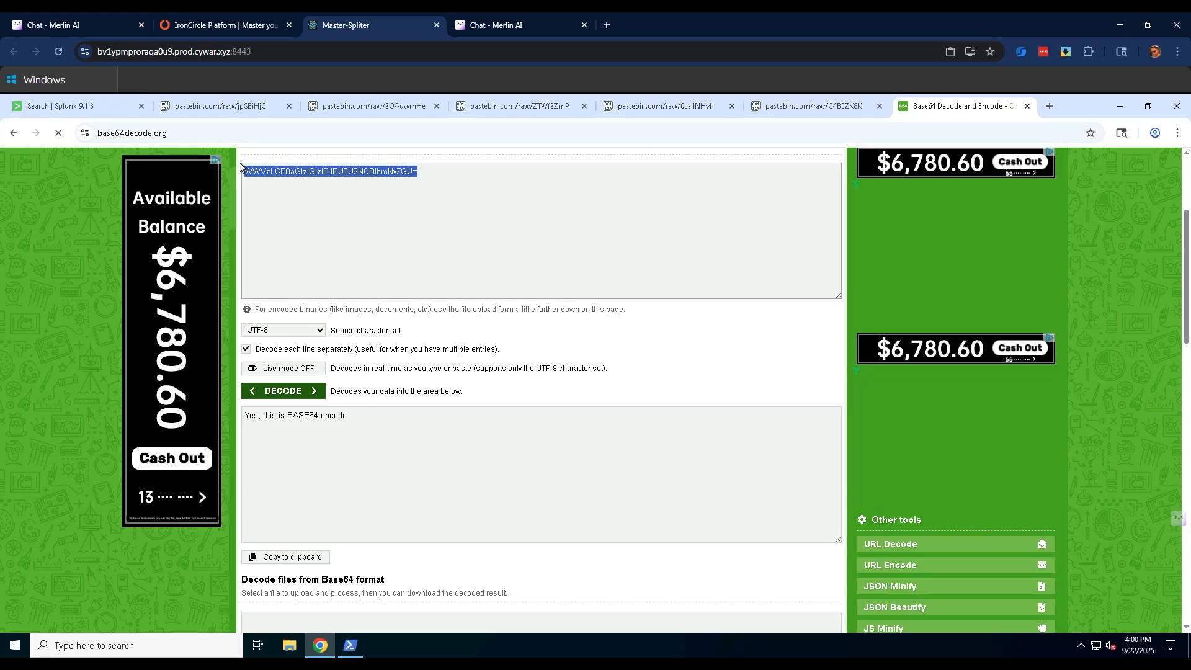
right_click(280, 171)
left_click(316, 249)
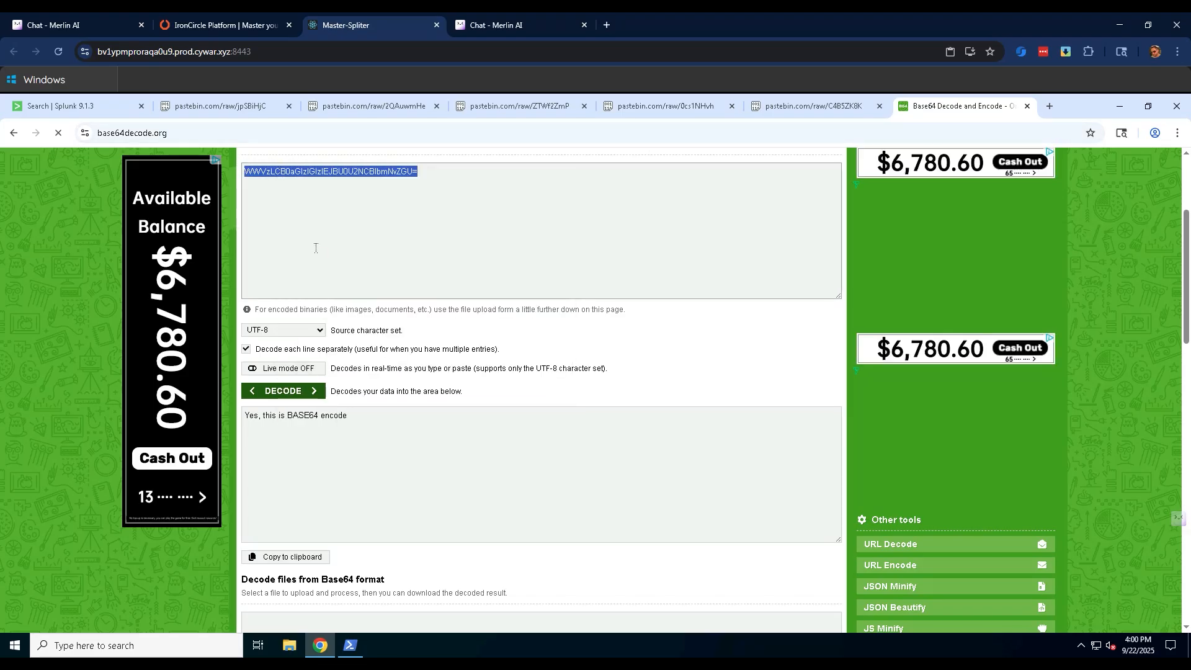
left_click(280, 392)
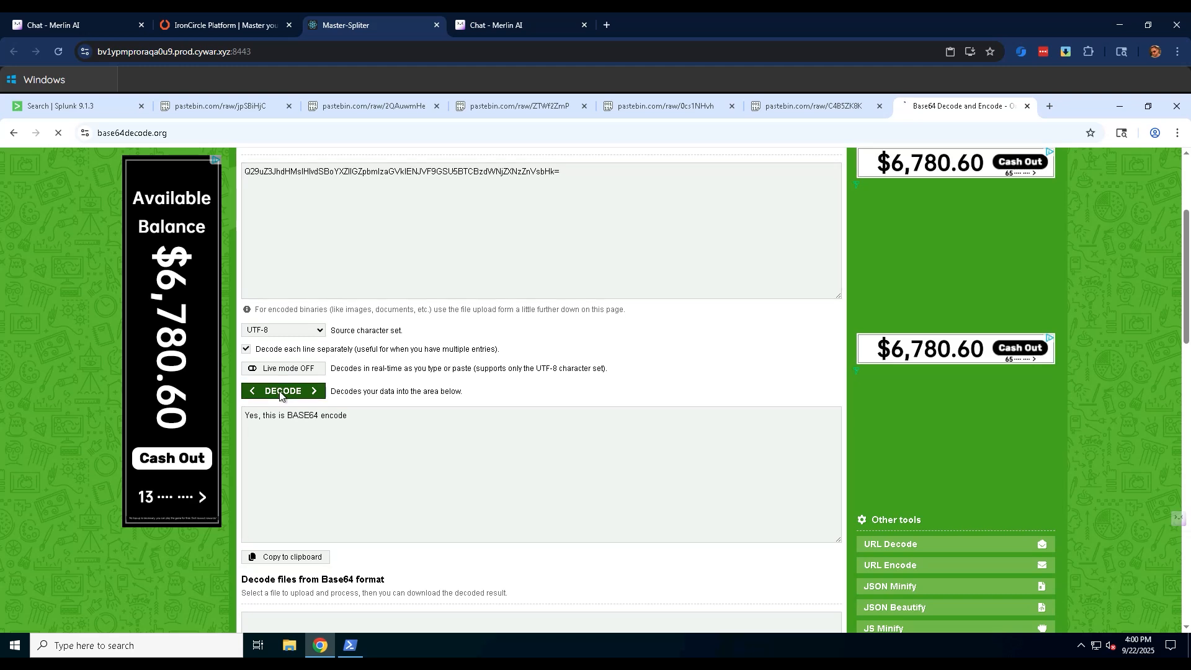
scroll(283, 366, "down", 6)
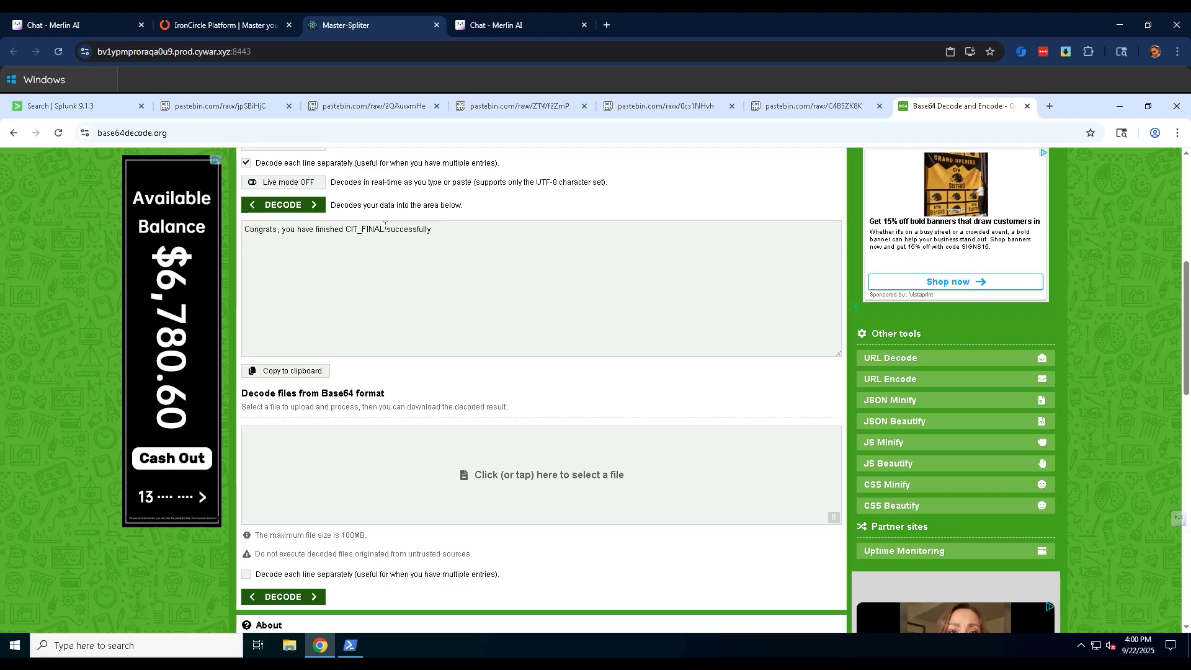
Copy the decoded text "Congrats, you have finished CIT_FINAL successfully", return to IronCircle, stay in the challenge, and submit it as the flag.
left_click_drag(444, 233, 235, 241)
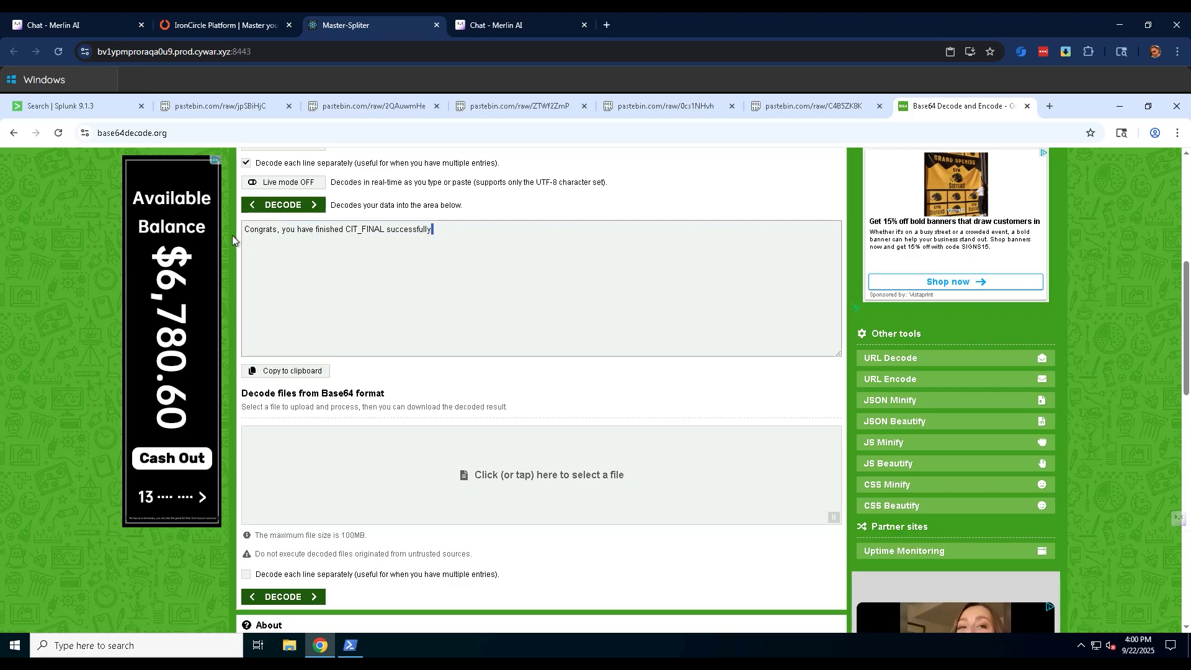
left_click_drag(433, 229, 248, 225)
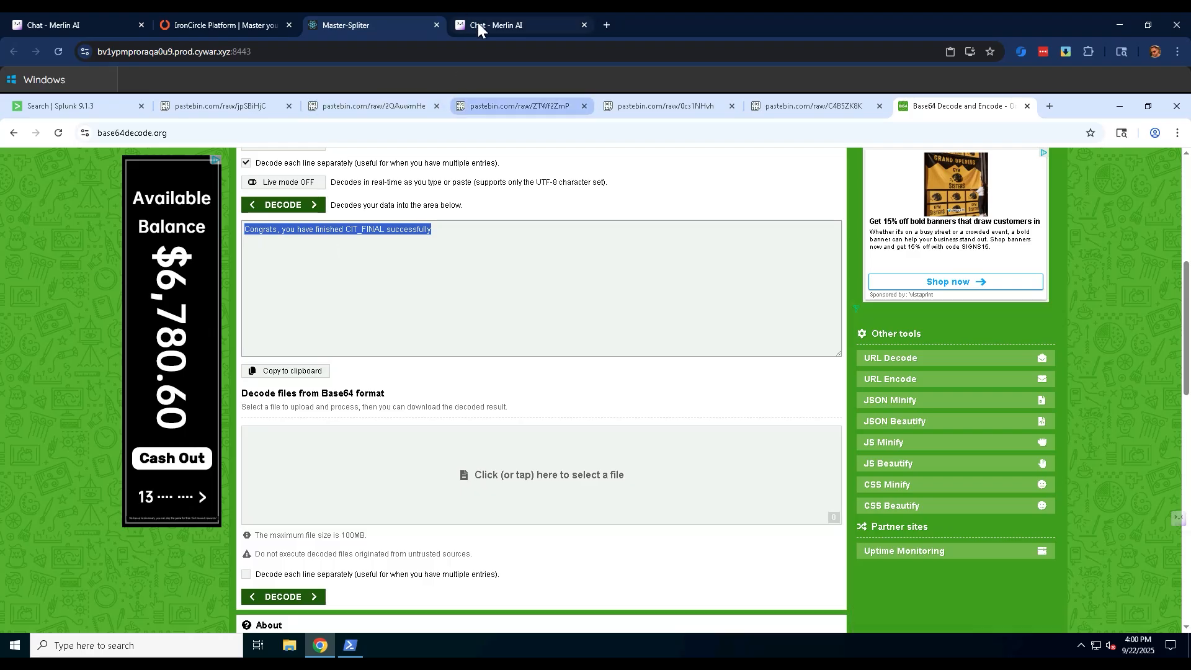
left_click(249, 25)
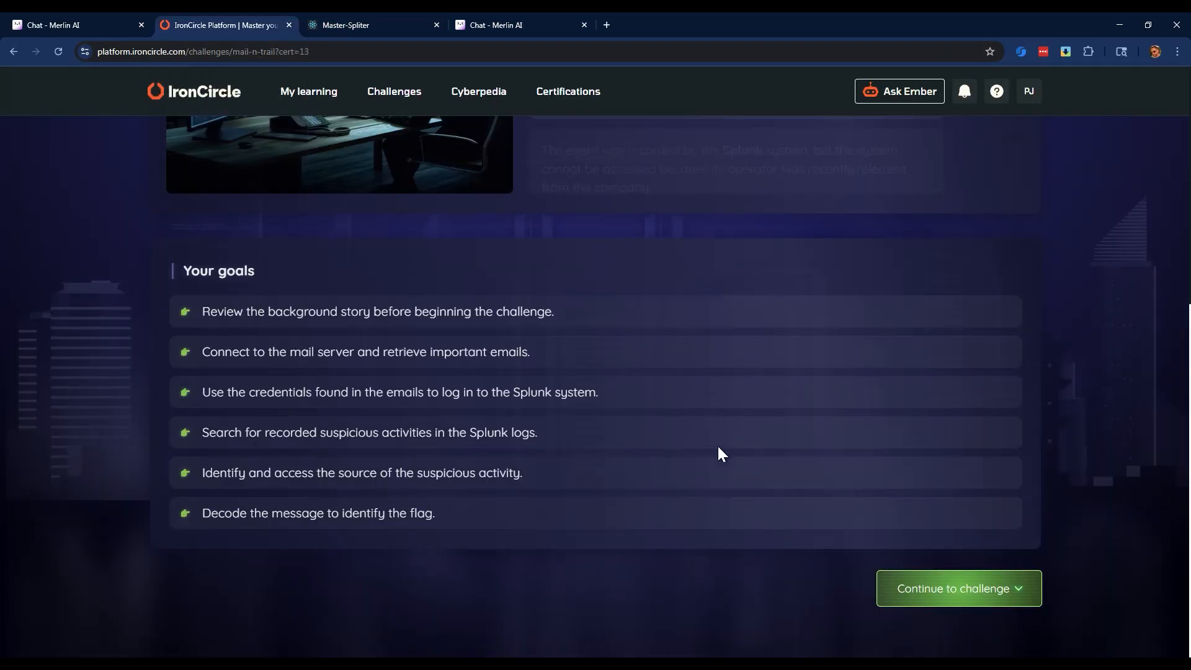
scroll(739, 450, "up", 6)
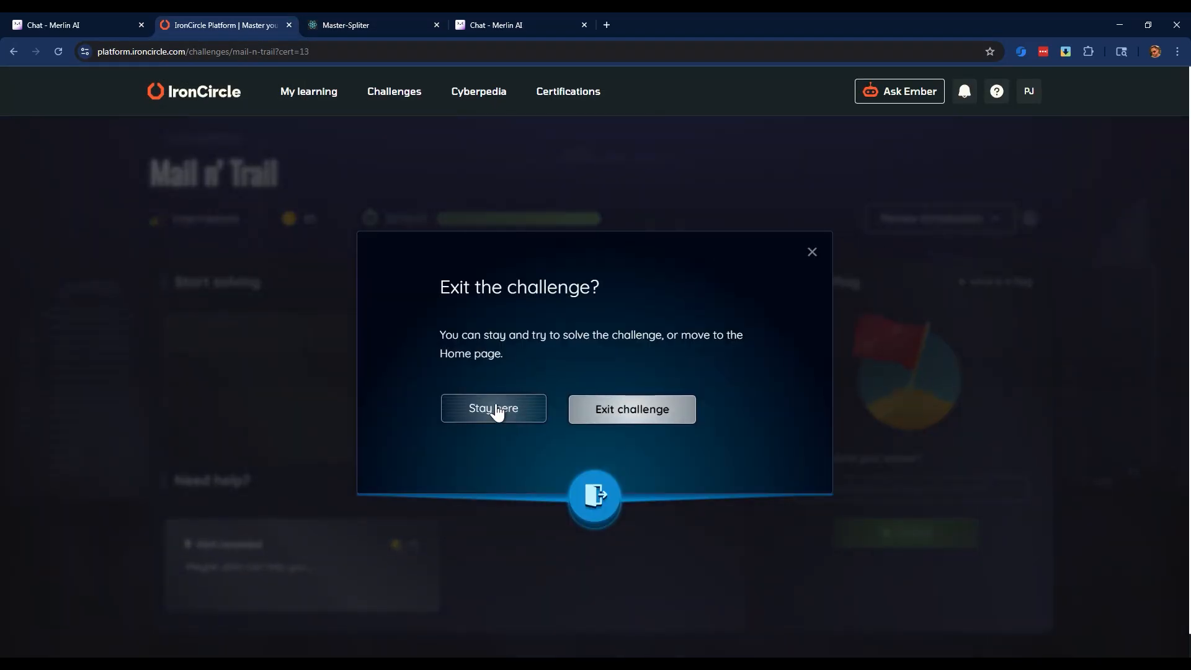
left_click(496, 410)
left_click(837, 489)
key("ctrl+v")
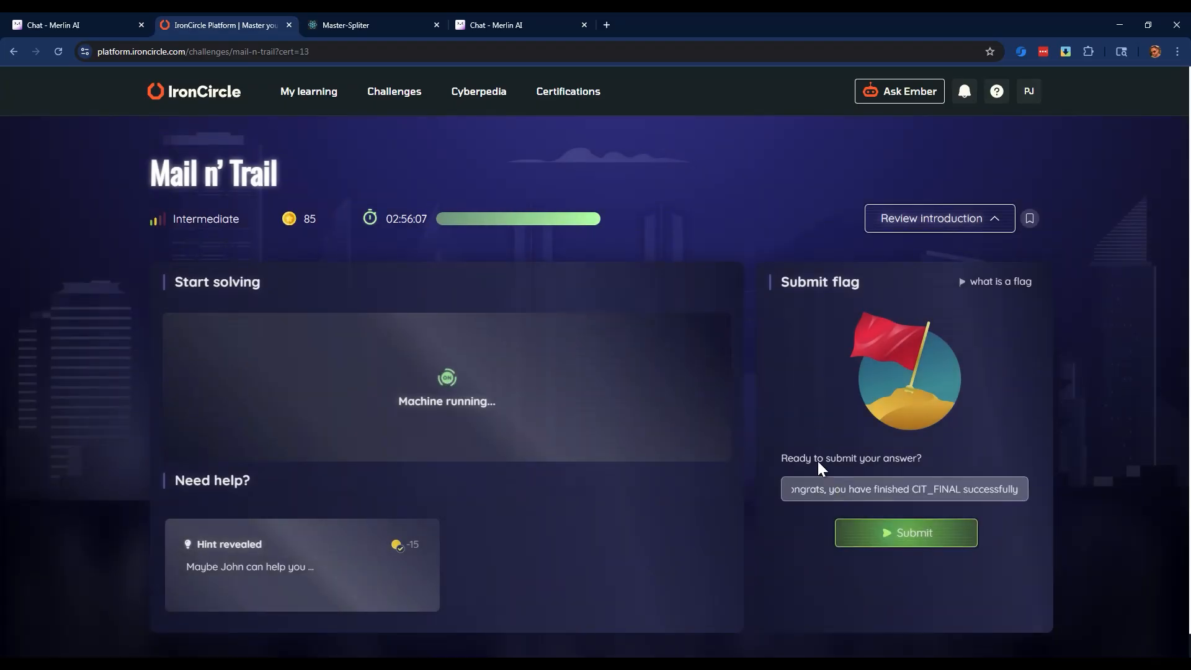
left_click(907, 531)
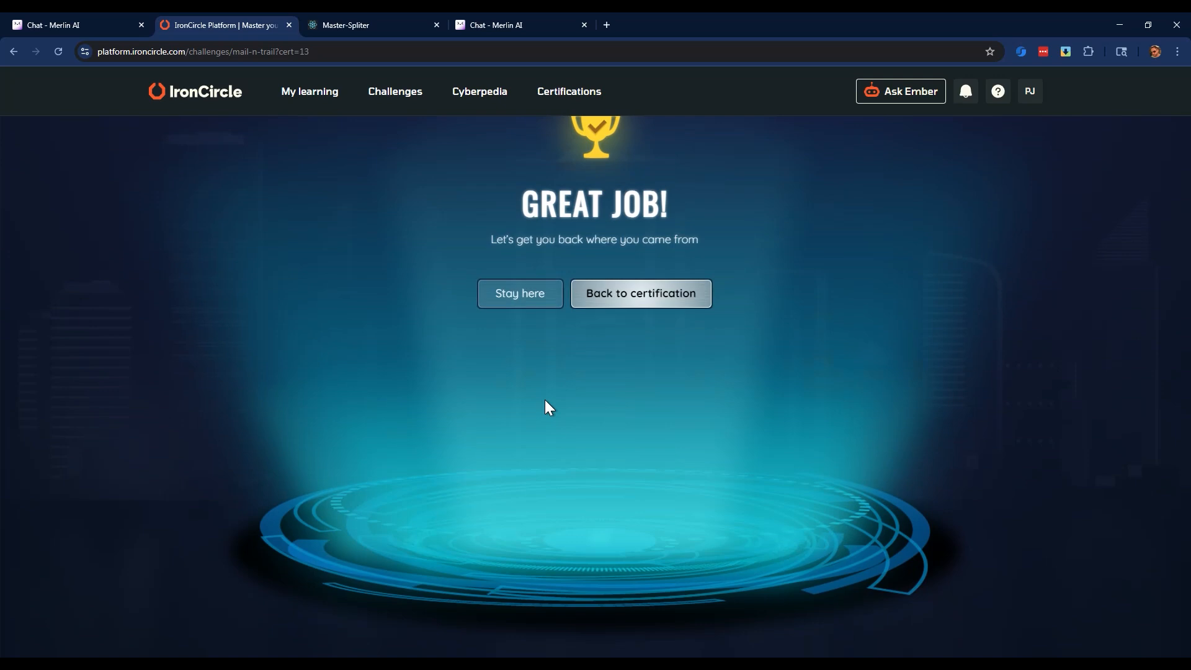